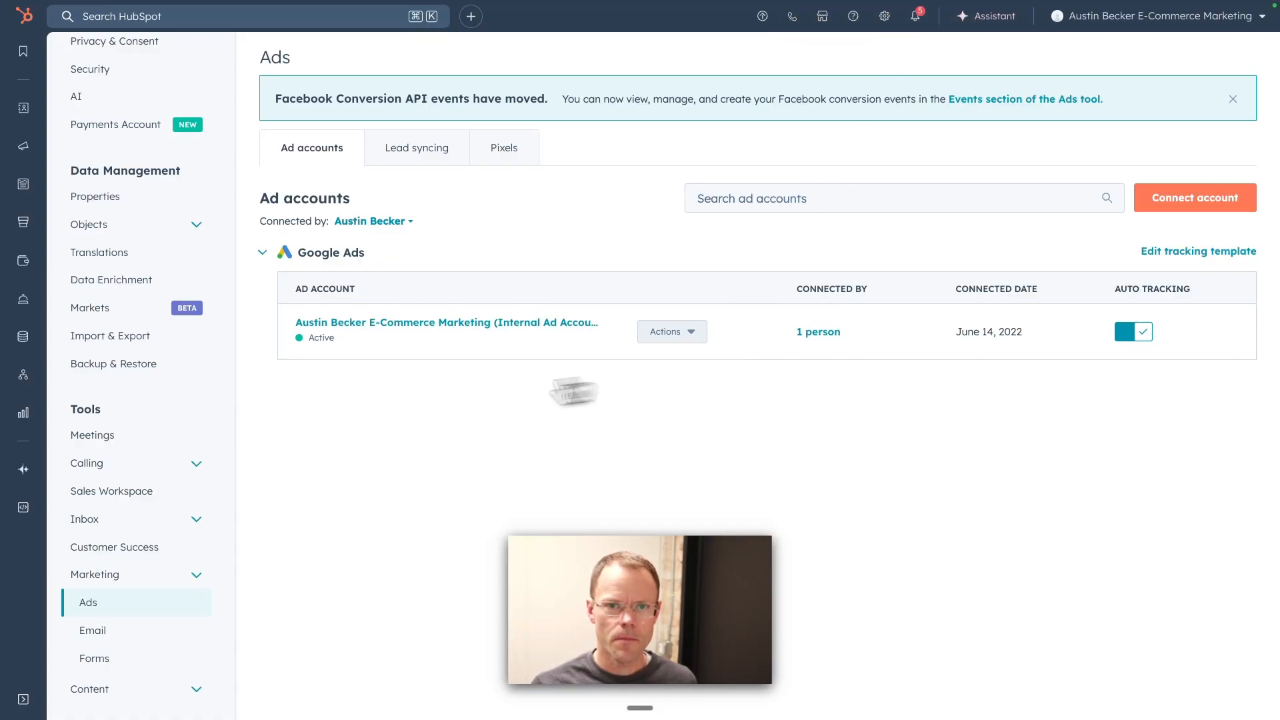
{"action": "scroll", "coordinate": [117, 457], "scroll_direction": "down", "scroll_amount": 1}
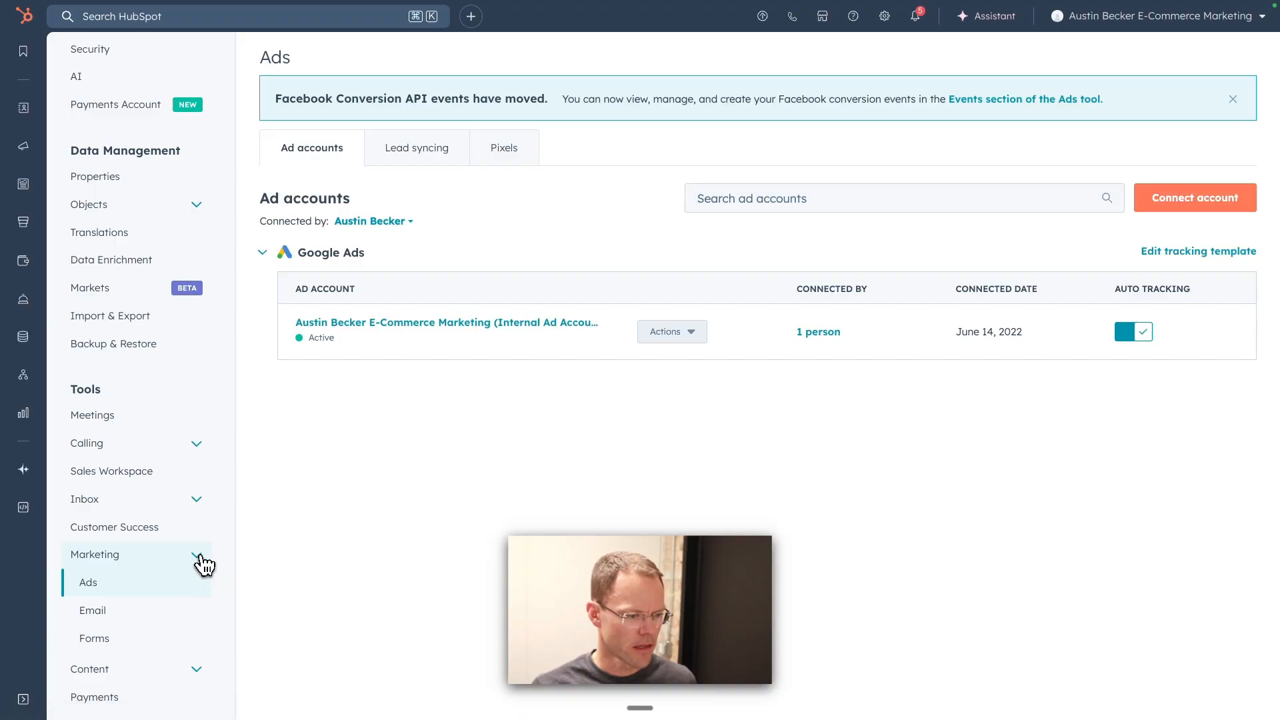
{"action": "scroll", "coordinate": [204, 570], "scroll_direction": "up", "scroll_amount": 1}
{"action": "scroll", "coordinate": [200, 657], "scroll_direction": "down", "scroll_amount": 1}
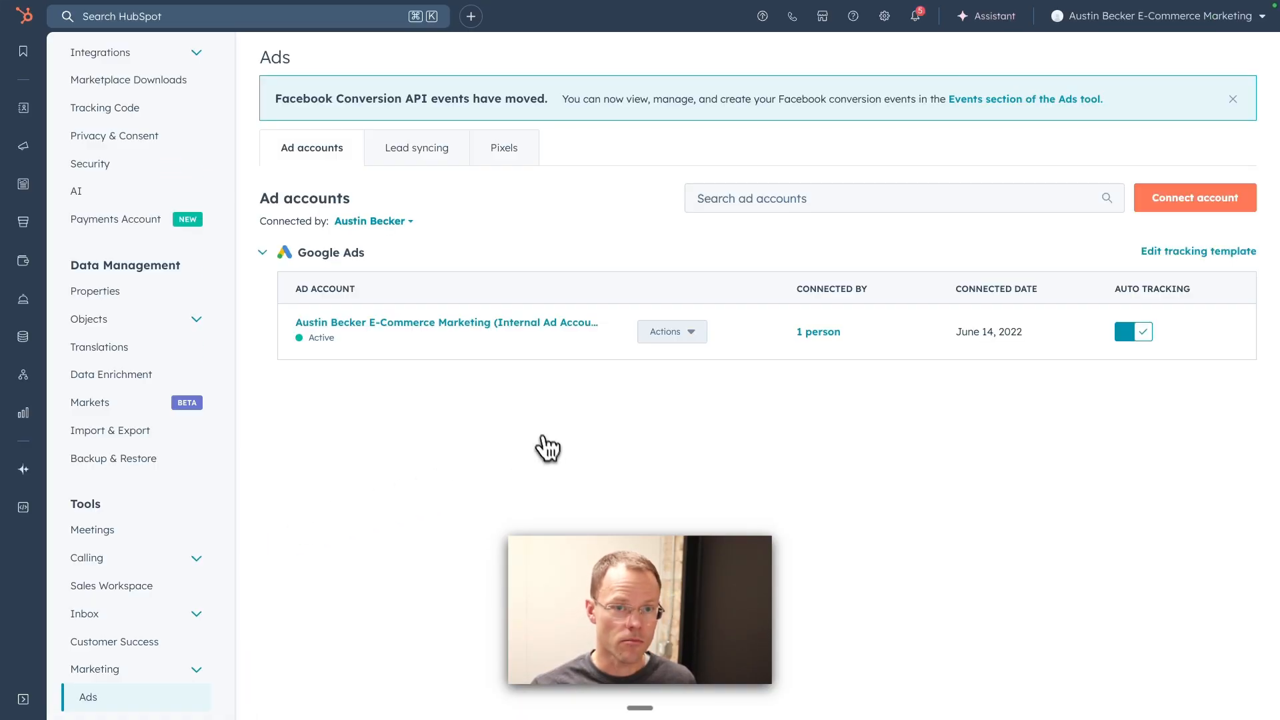
{"action": "left_click", "coordinate": [1195, 209]}
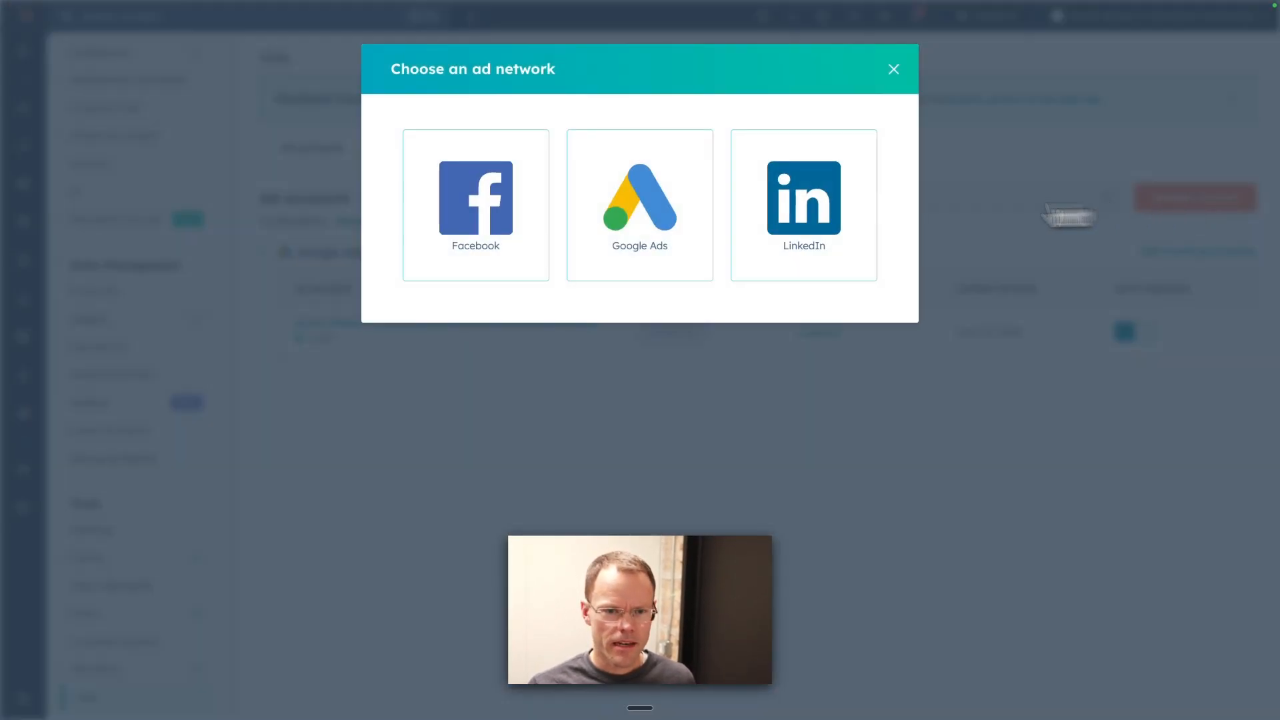
{"action": "left_click", "coordinate": [646, 210]}
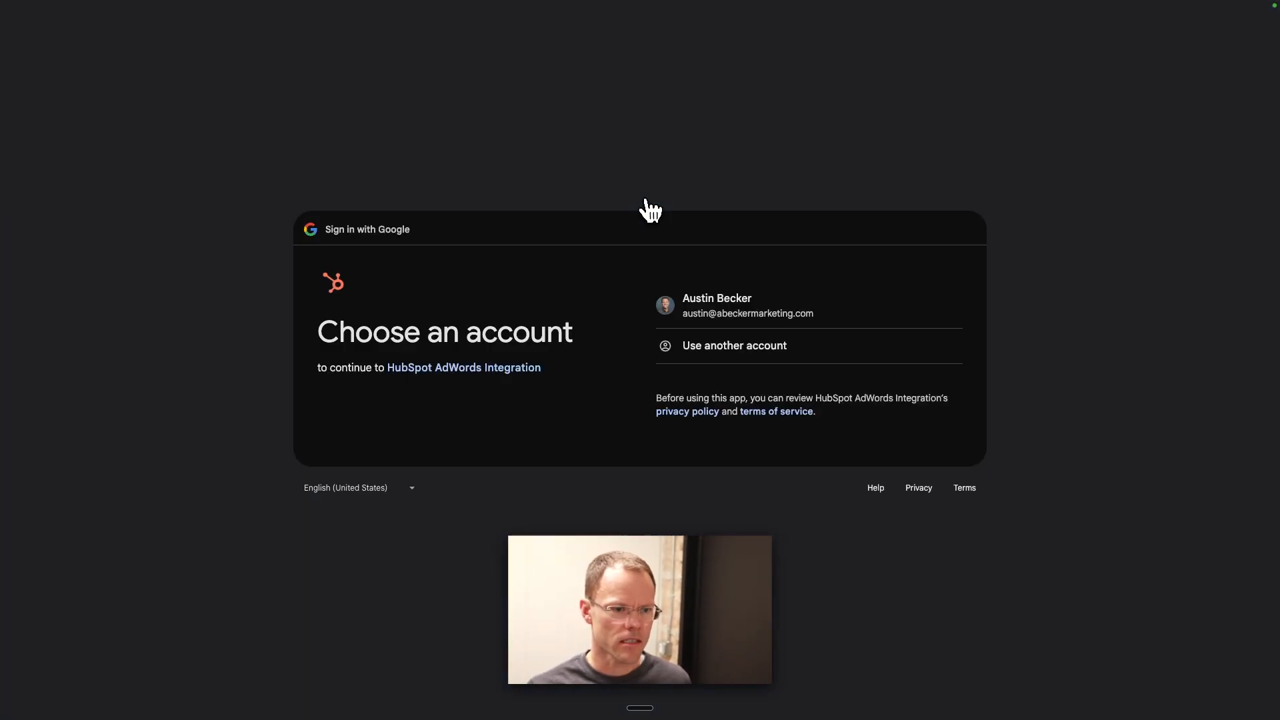
{"action": "mouse_move", "coordinate": [500, 14]}
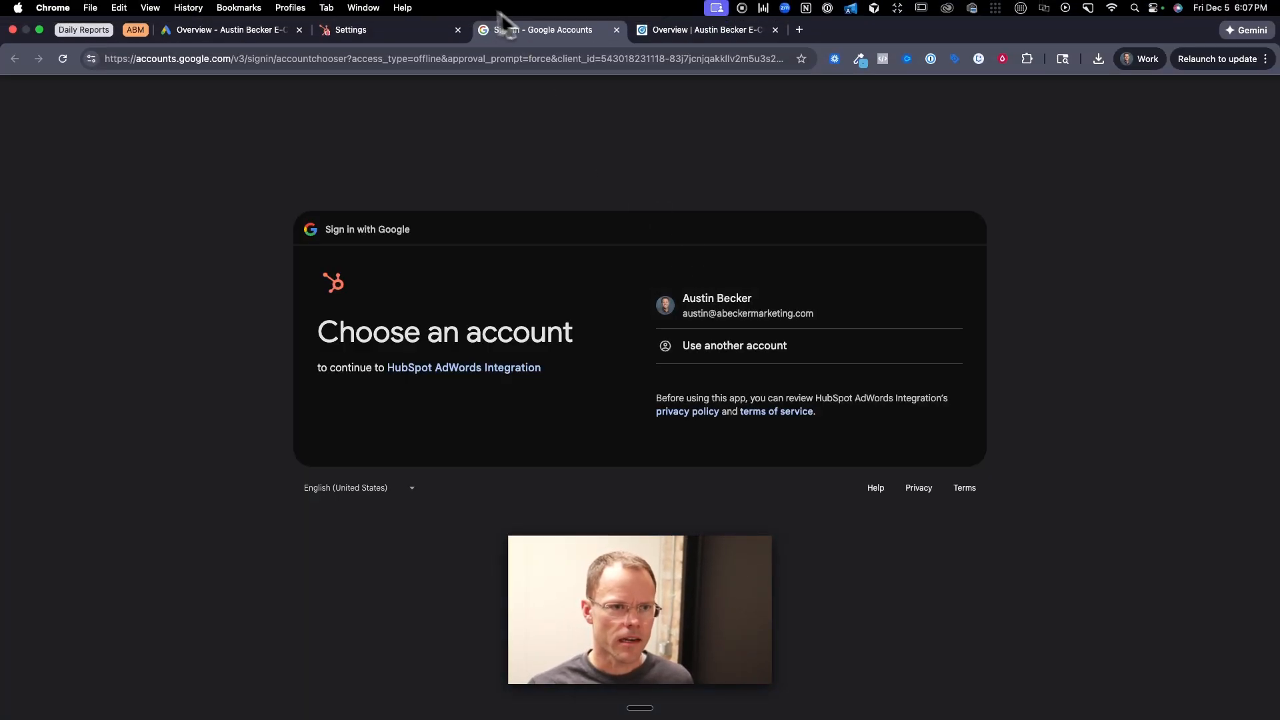
{"action": "left_click", "coordinate": [617, 30]}
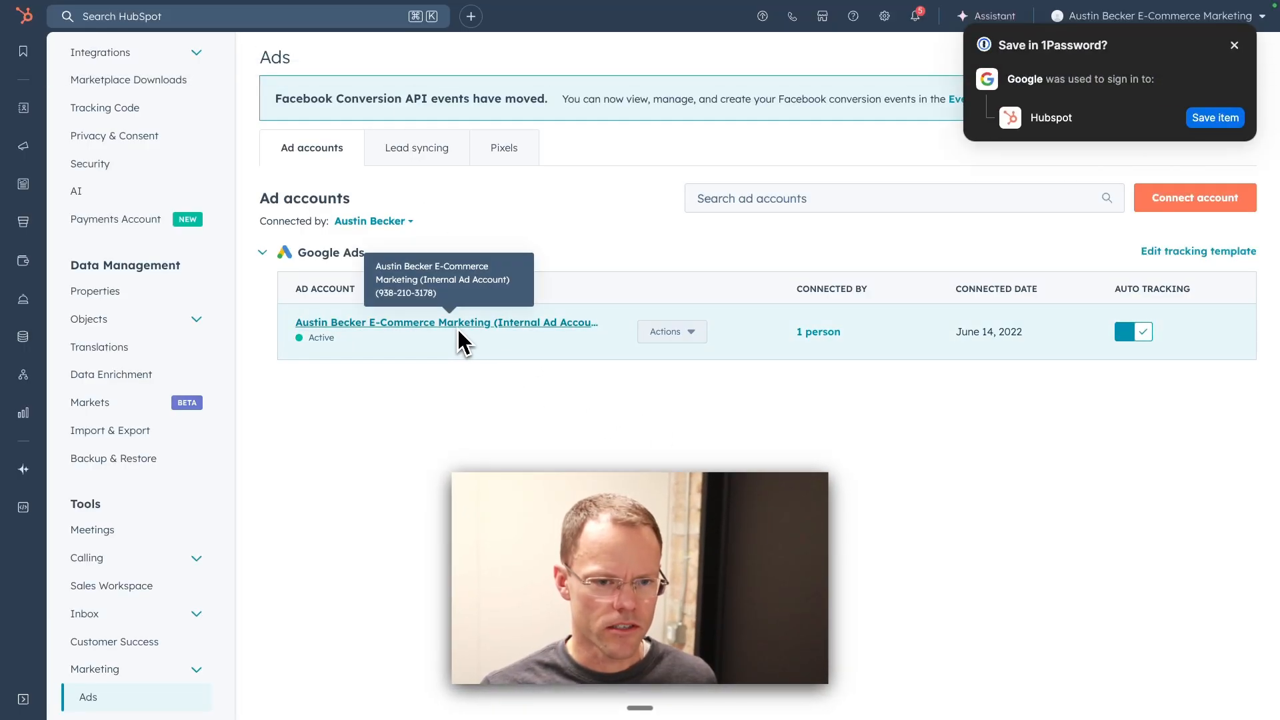
Step: Review the connected Google Ads account's available actions, auto tracking setting and connected users, then close its details
{"action": "left_click", "coordinate": [677, 331]}
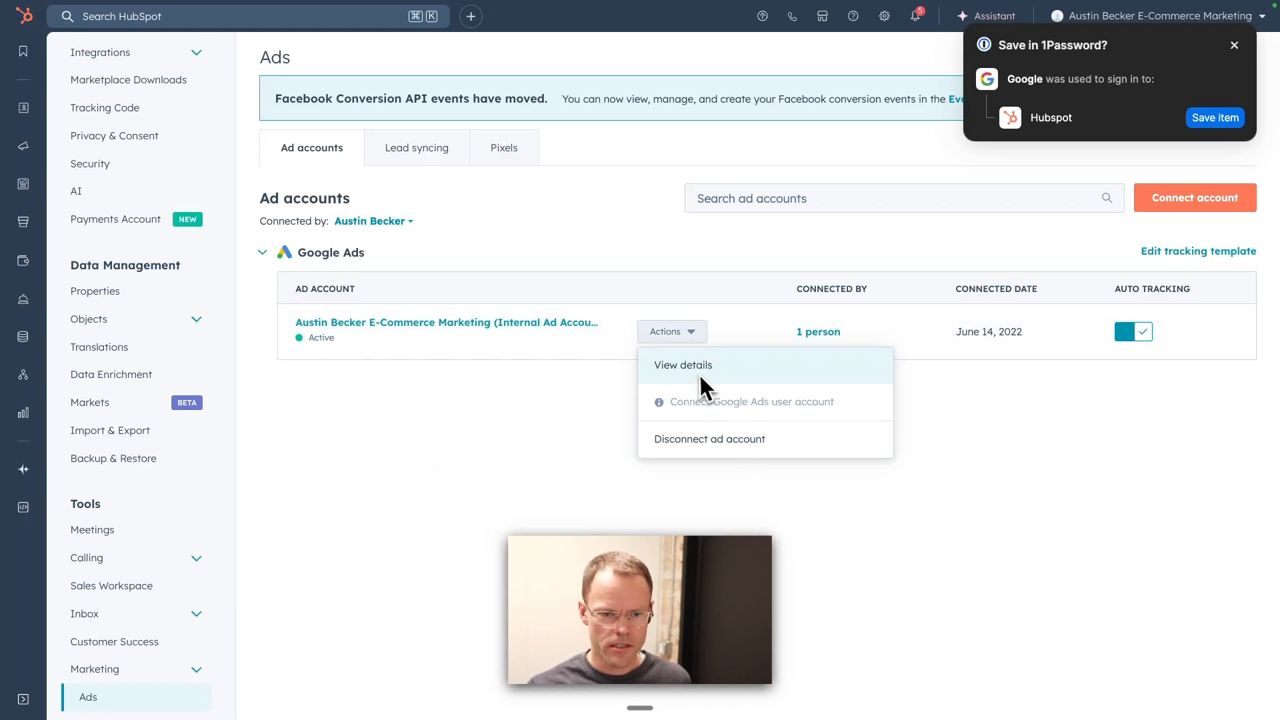
{"action": "left_click", "coordinate": [887, 331]}
{"action": "left_click", "coordinate": [825, 332]}
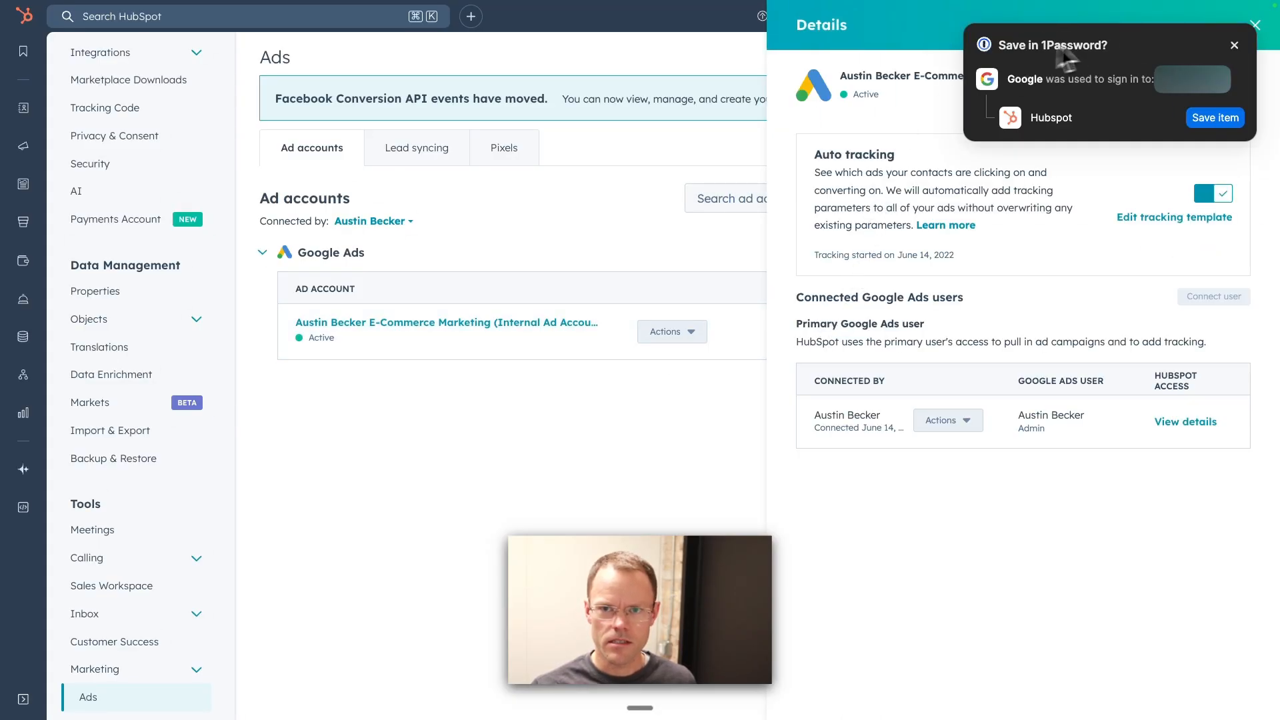
{"action": "left_click", "coordinate": [1234, 44]}
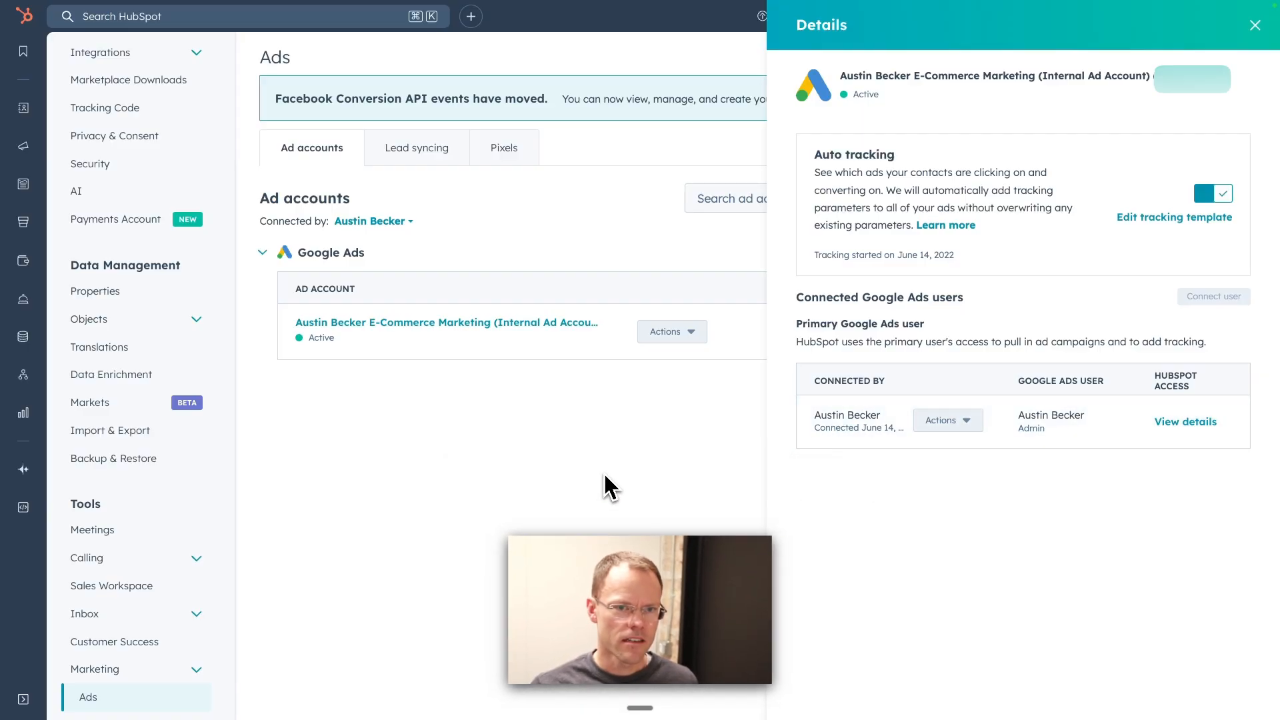
{"action": "left_click", "coordinate": [1255, 27]}
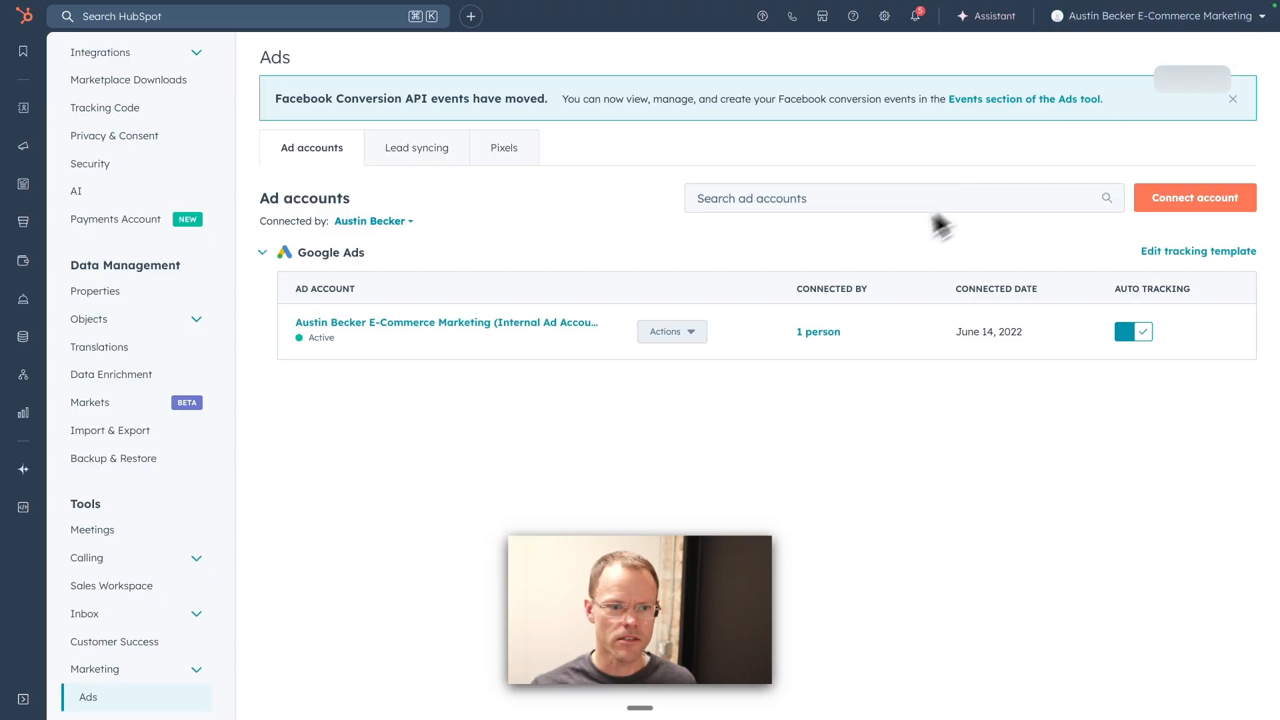
Step: Start connecting a LinkedIn ad account and sign in to LinkedIn with the saved e-mail and password
{"action": "left_click", "coordinate": [1180, 198]}
{"action": "left_click", "coordinate": [799, 217]}
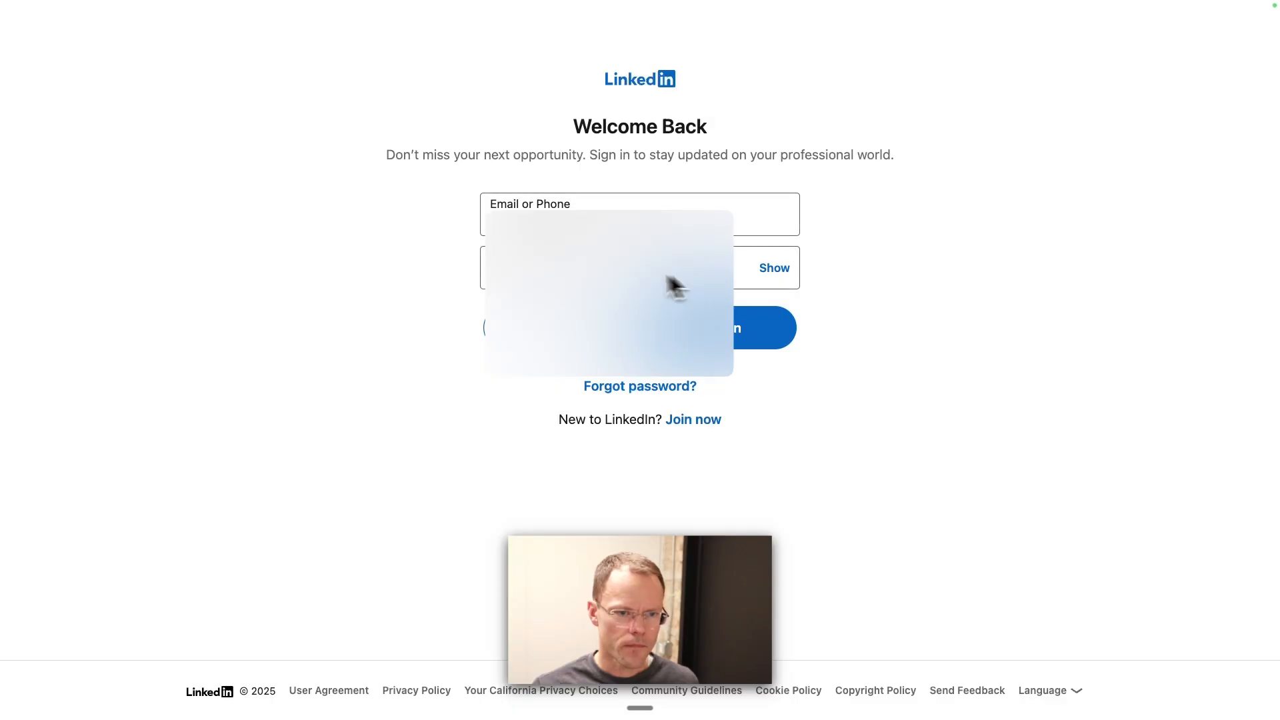
{"action": "left_click", "coordinate": [730, 334]}
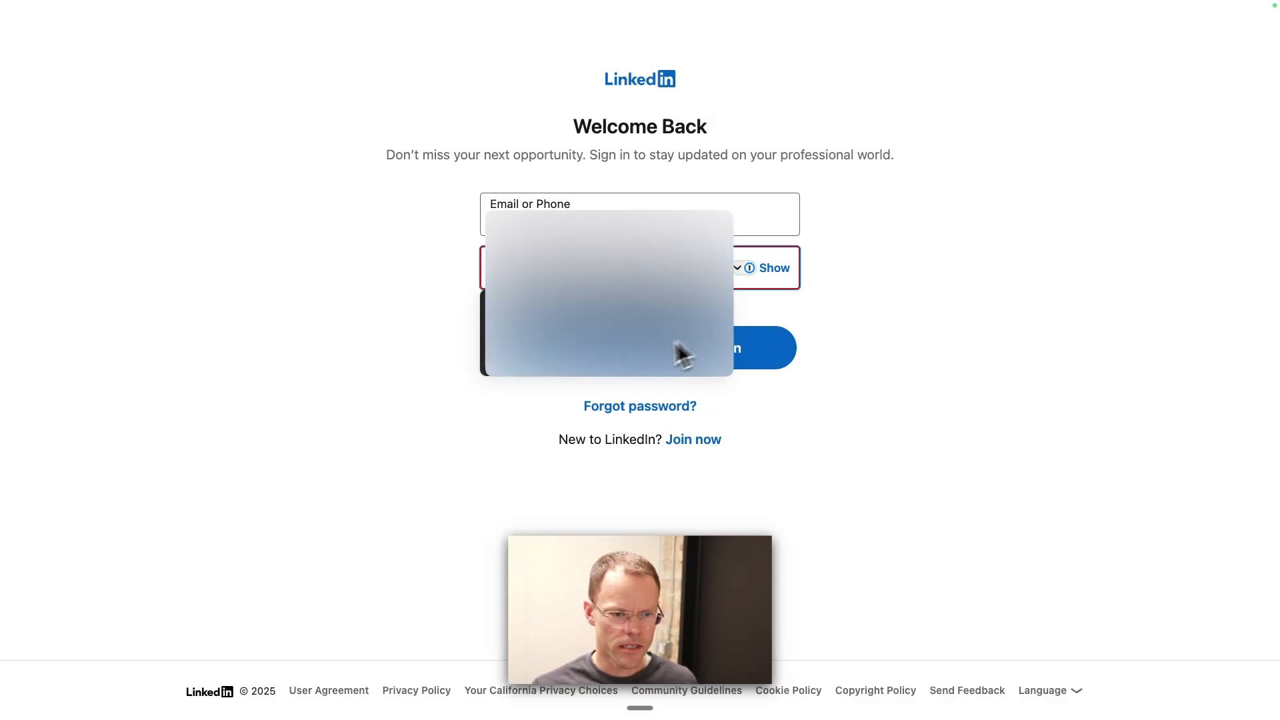
{"action": "left_click", "coordinate": [557, 324]}
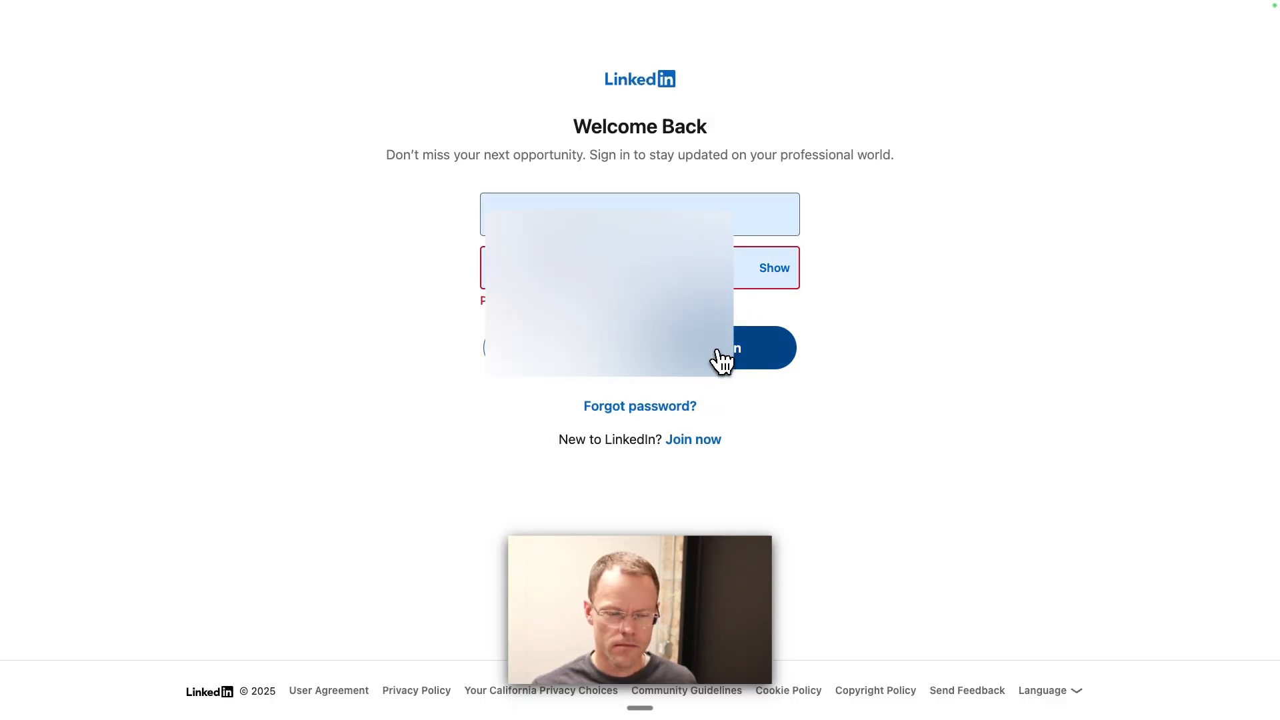
{"action": "left_click", "coordinate": [722, 360]}
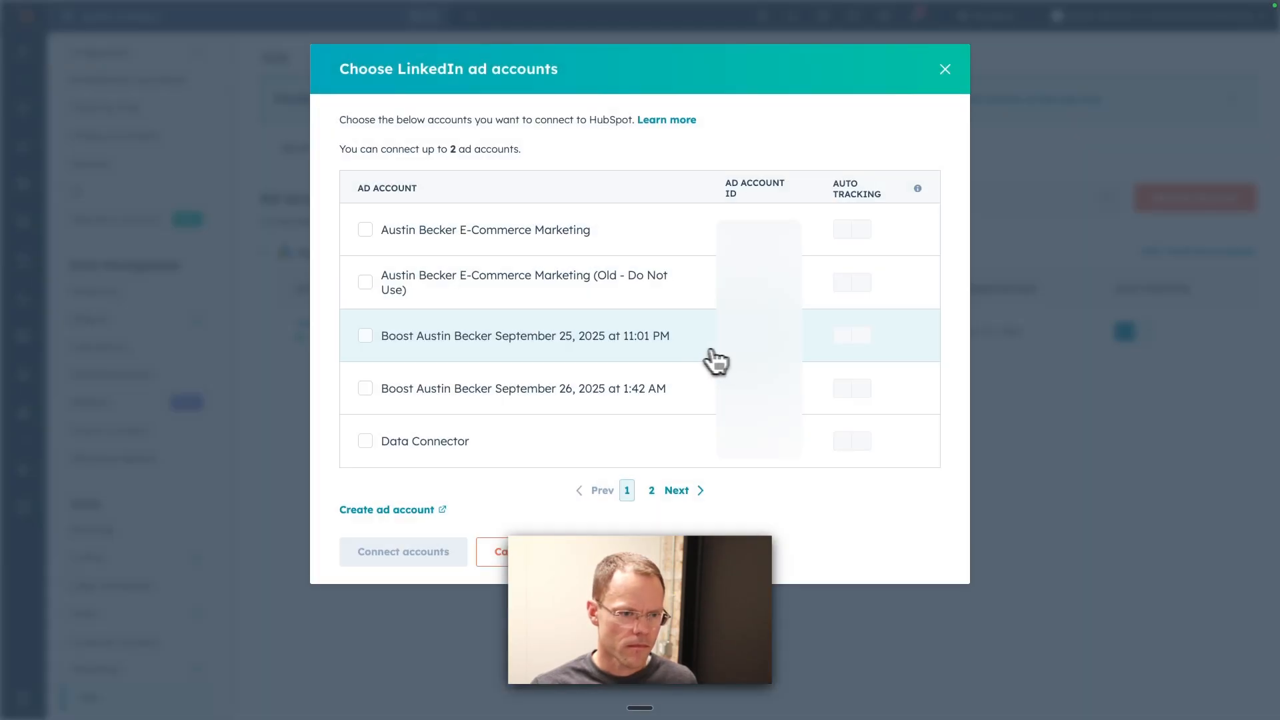
Step: Select the current E-Commerce Marketing ad account for connection and check it against the ad accounts in LinkedIn Campaign Manager
{"action": "left_click", "coordinate": [364, 230]}
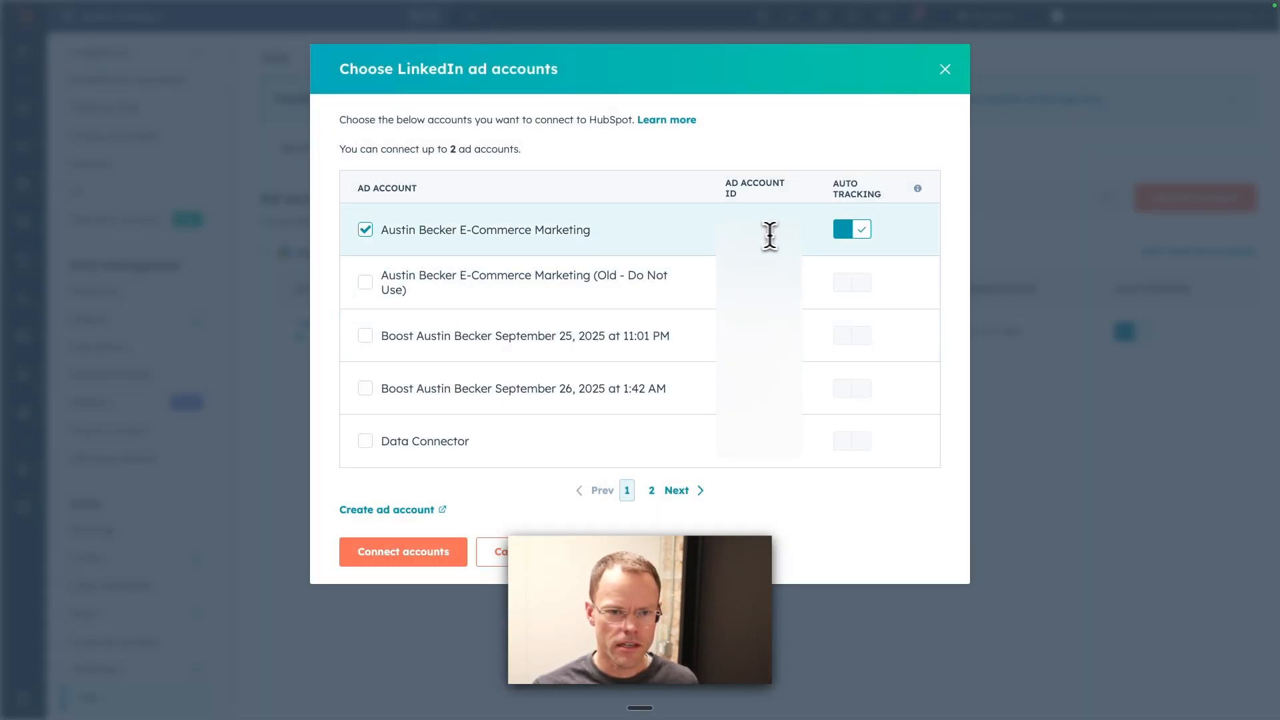
{"action": "mouse_move", "coordinate": [626, 16]}
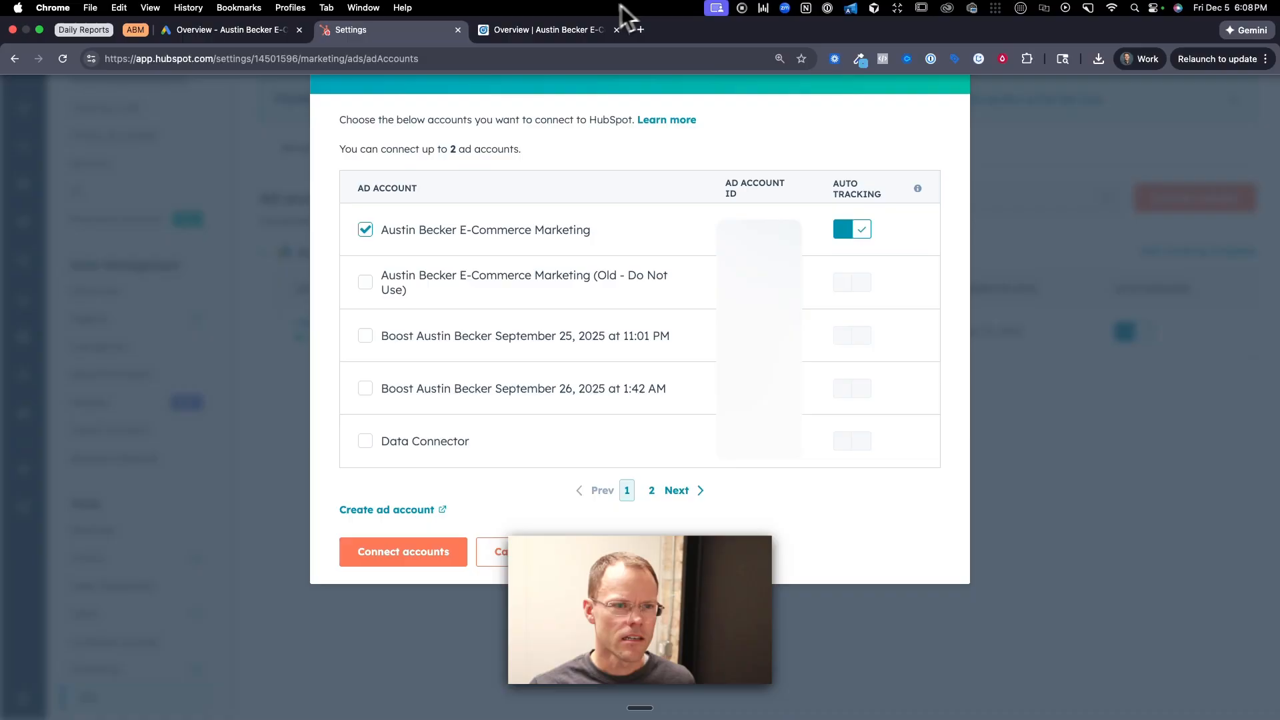
{"action": "left_click", "coordinate": [531, 38]}
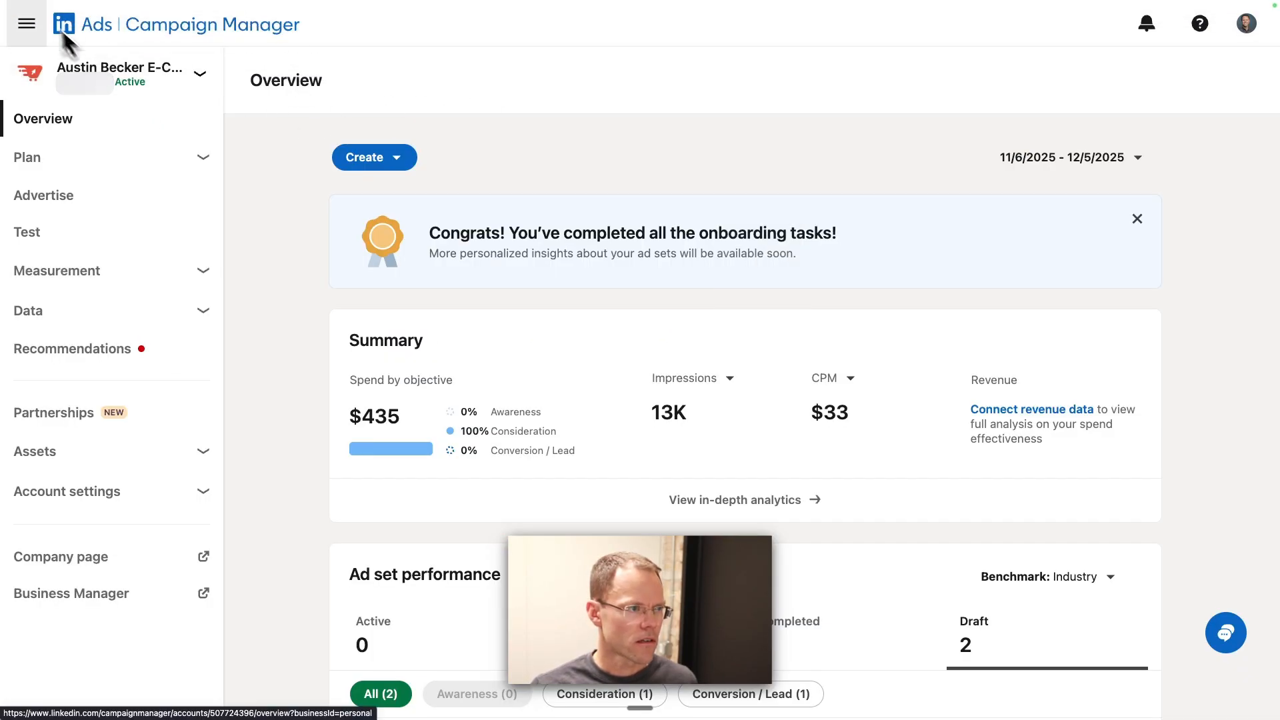
{"action": "left_click", "coordinate": [677, 30]}
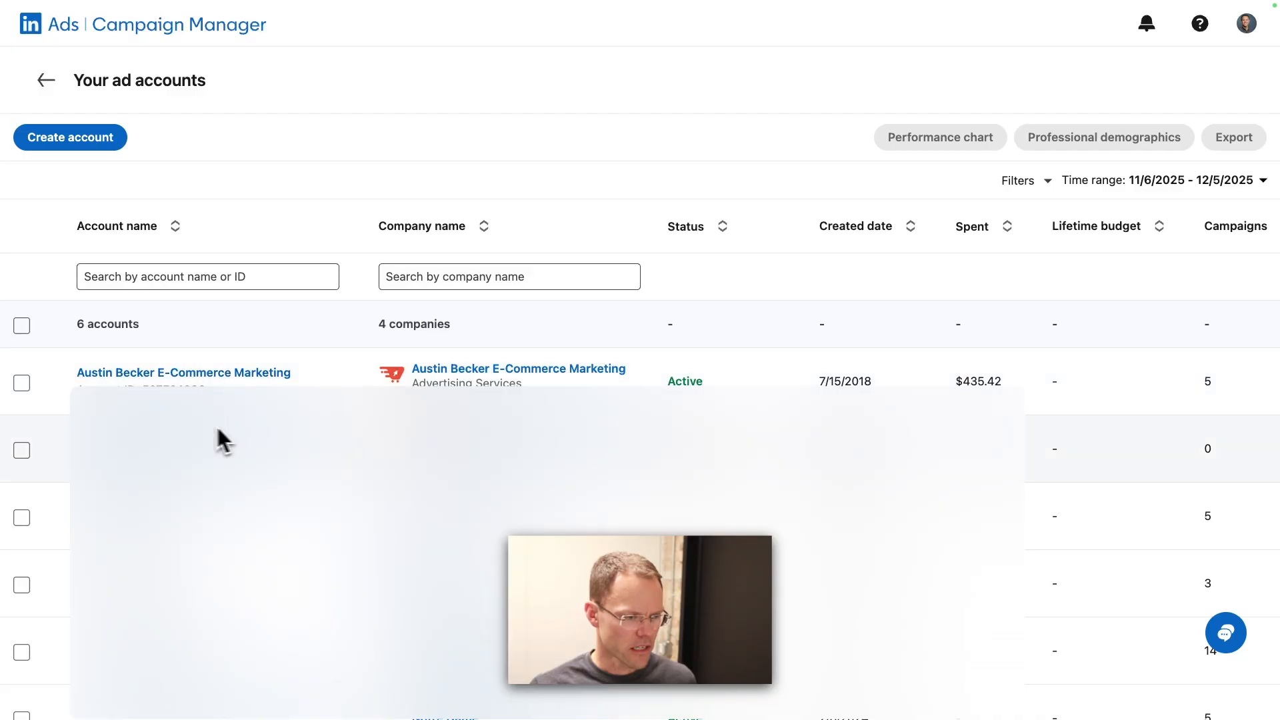
{"action": "left_click", "coordinate": [23, 386]}
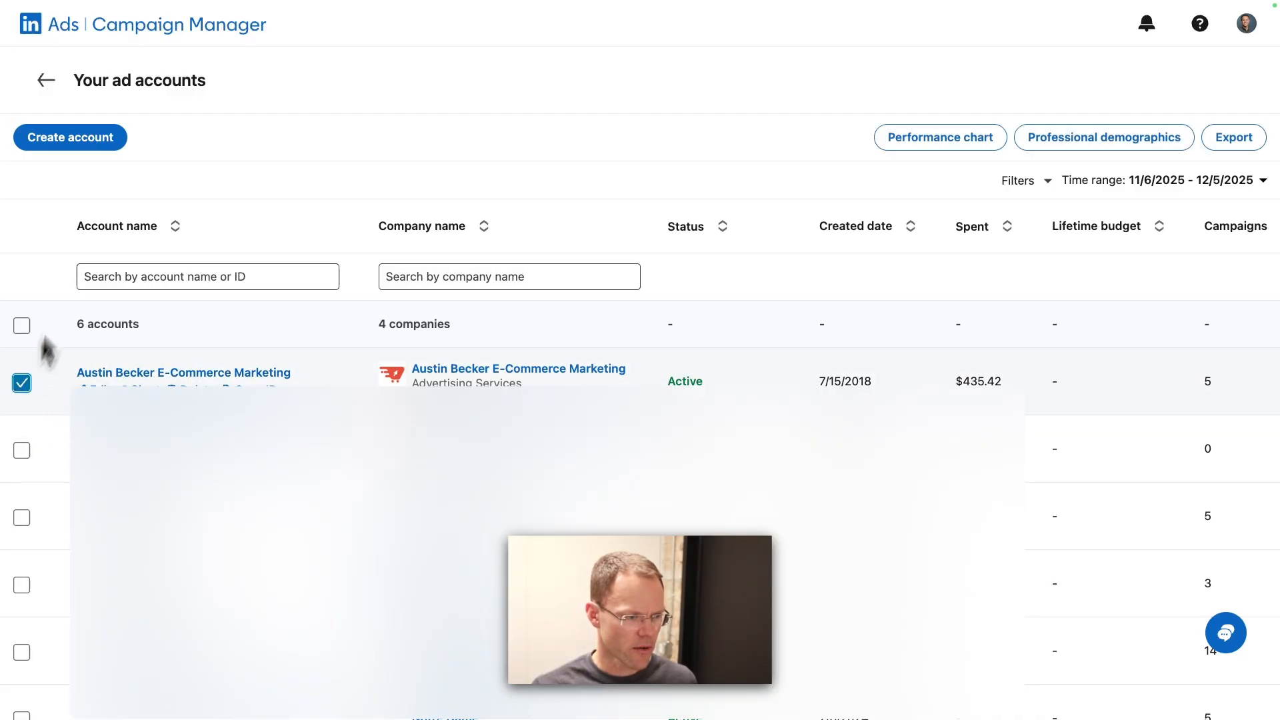
{"action": "left_click", "coordinate": [25, 385]}
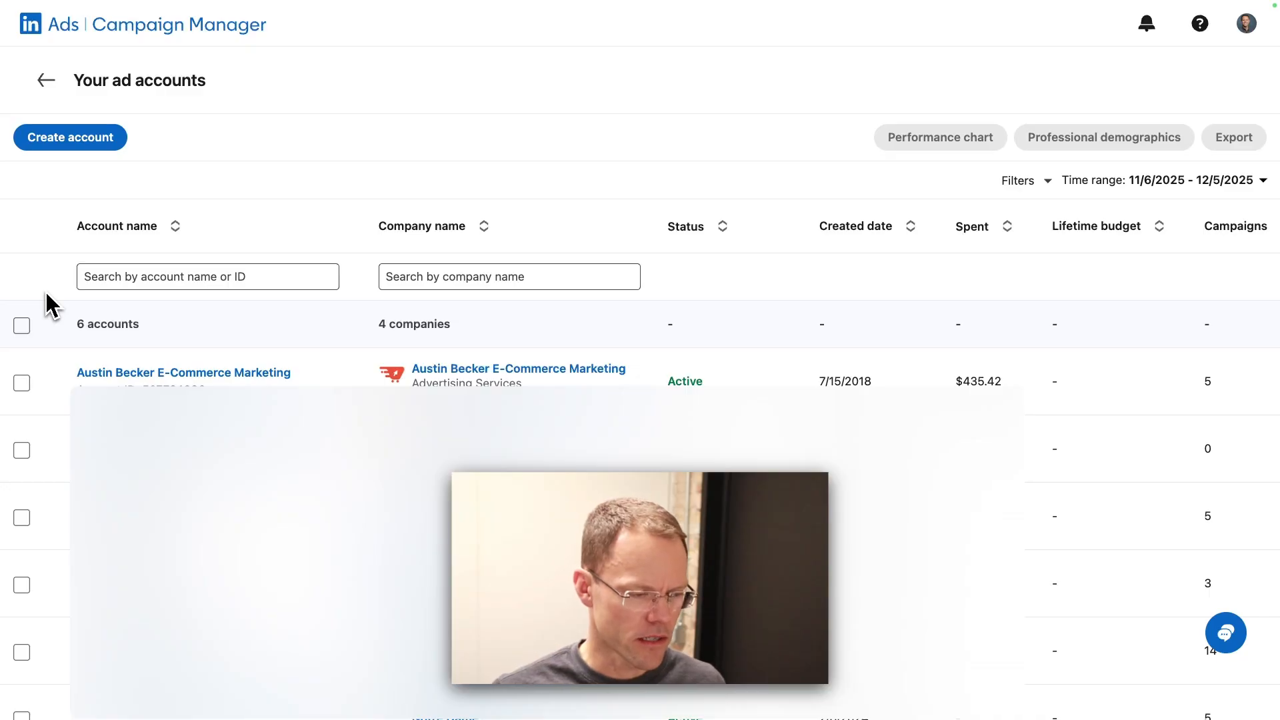
Step: Return to HubSpot, connect the selected LinkedIn ad account and review its connection details
{"action": "mouse_move", "coordinate": [603, 20]}
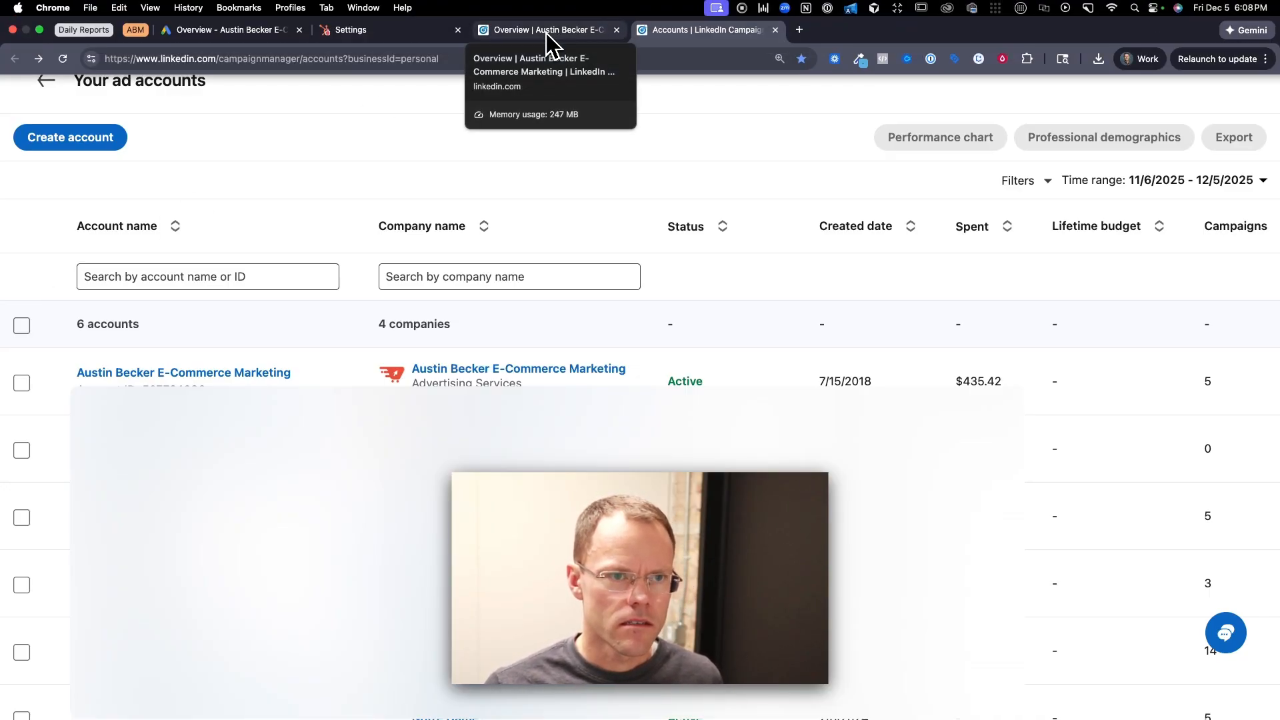
{"action": "left_click", "coordinate": [374, 36]}
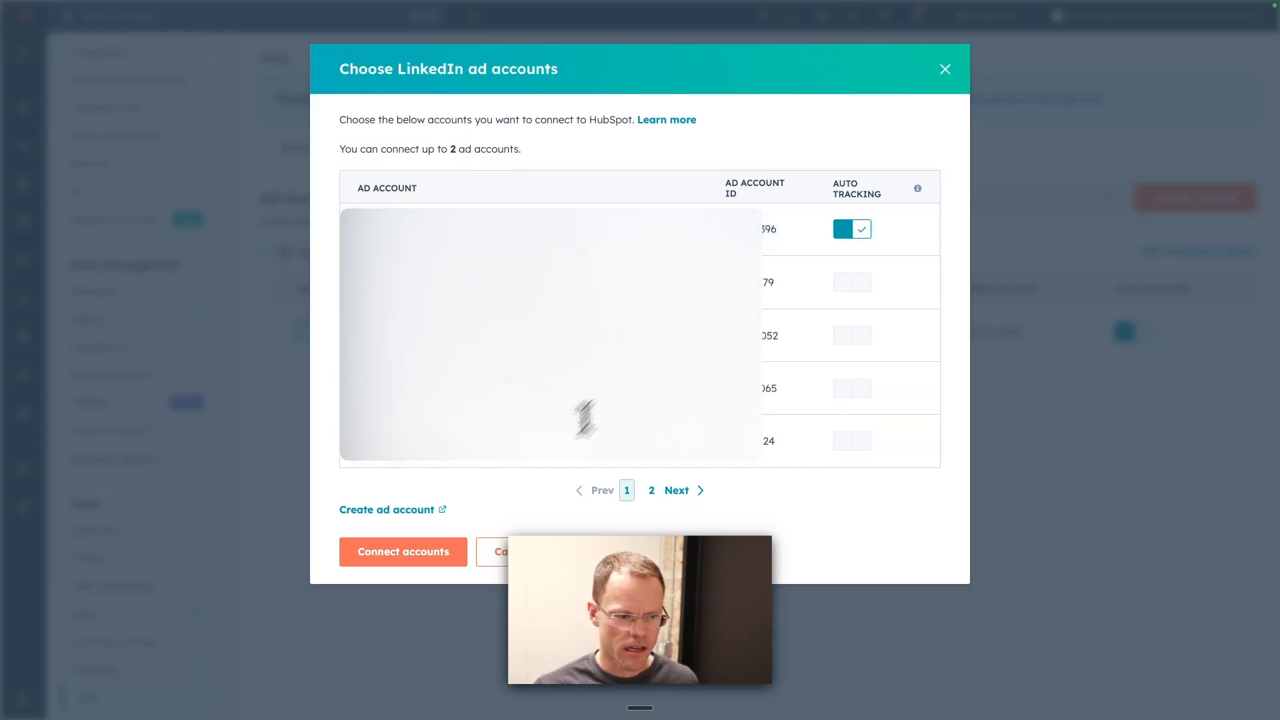
{"action": "left_click", "coordinate": [429, 564]}
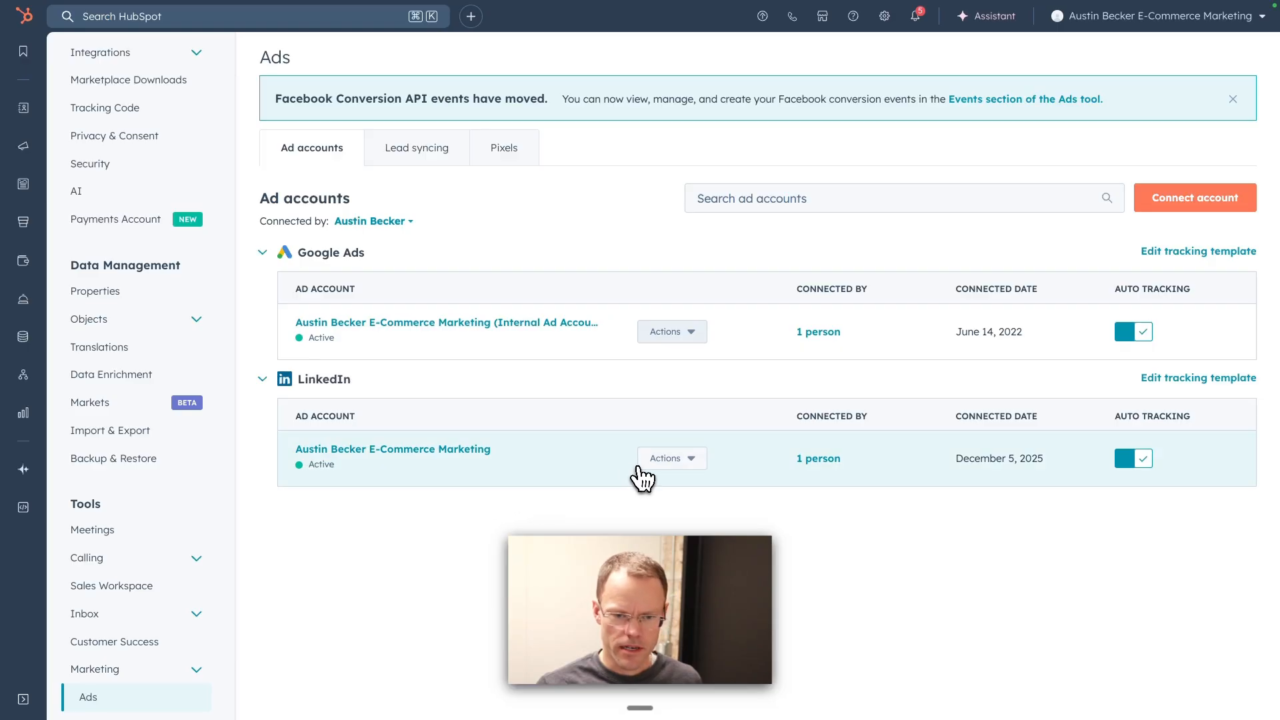
{"action": "left_click", "coordinate": [816, 459]}
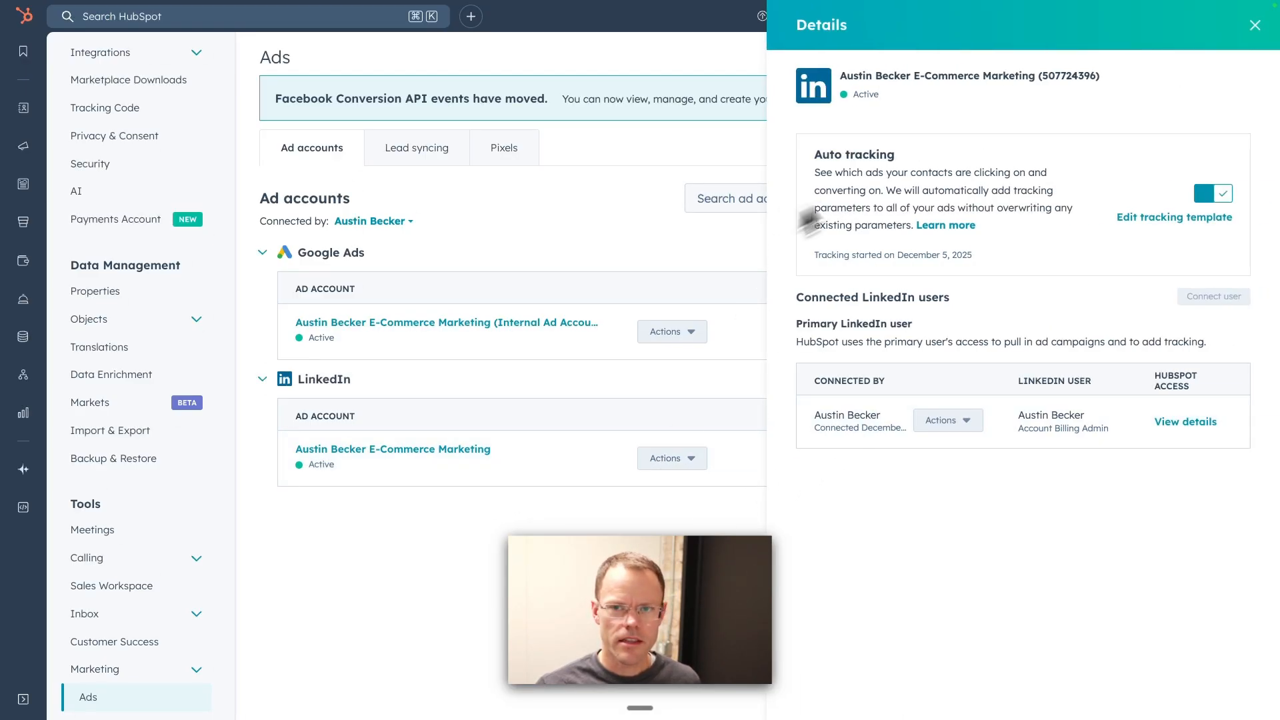
{"action": "left_click", "coordinate": [1255, 25]}
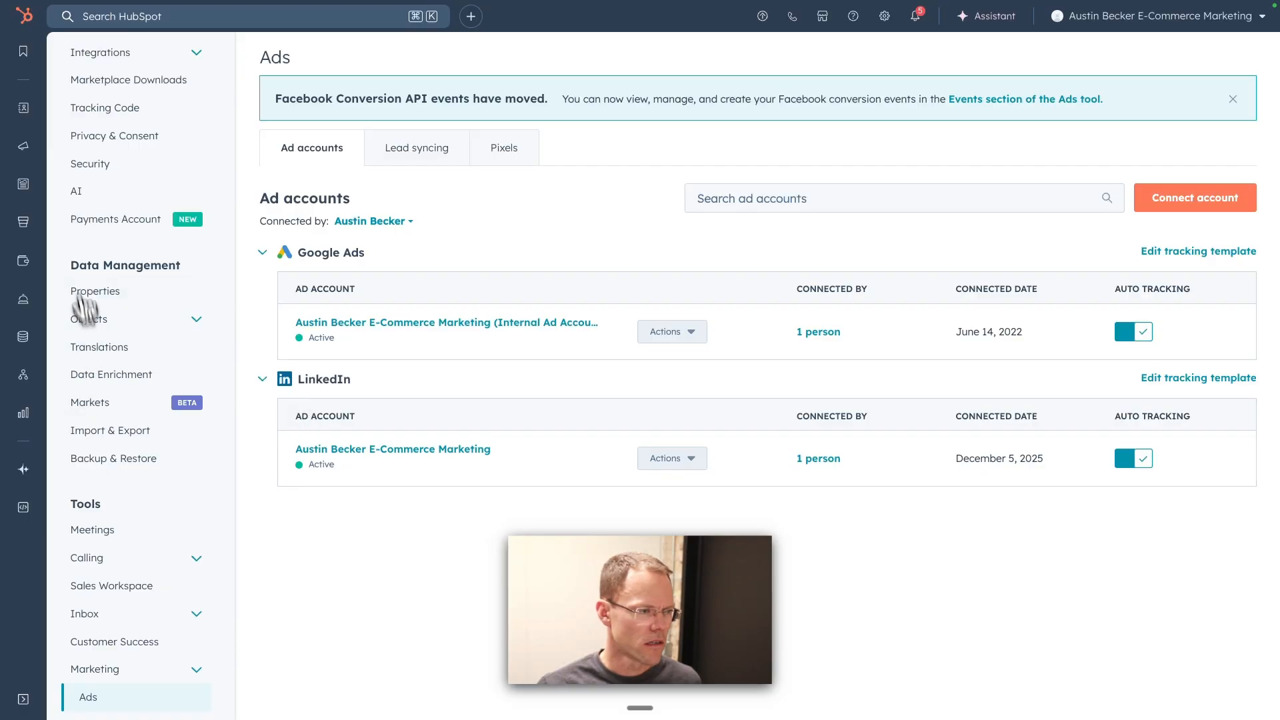
Step: Open the Events section of HubSpot's Marketing Ads tool
{"action": "mouse_move", "coordinate": [35, 122]}
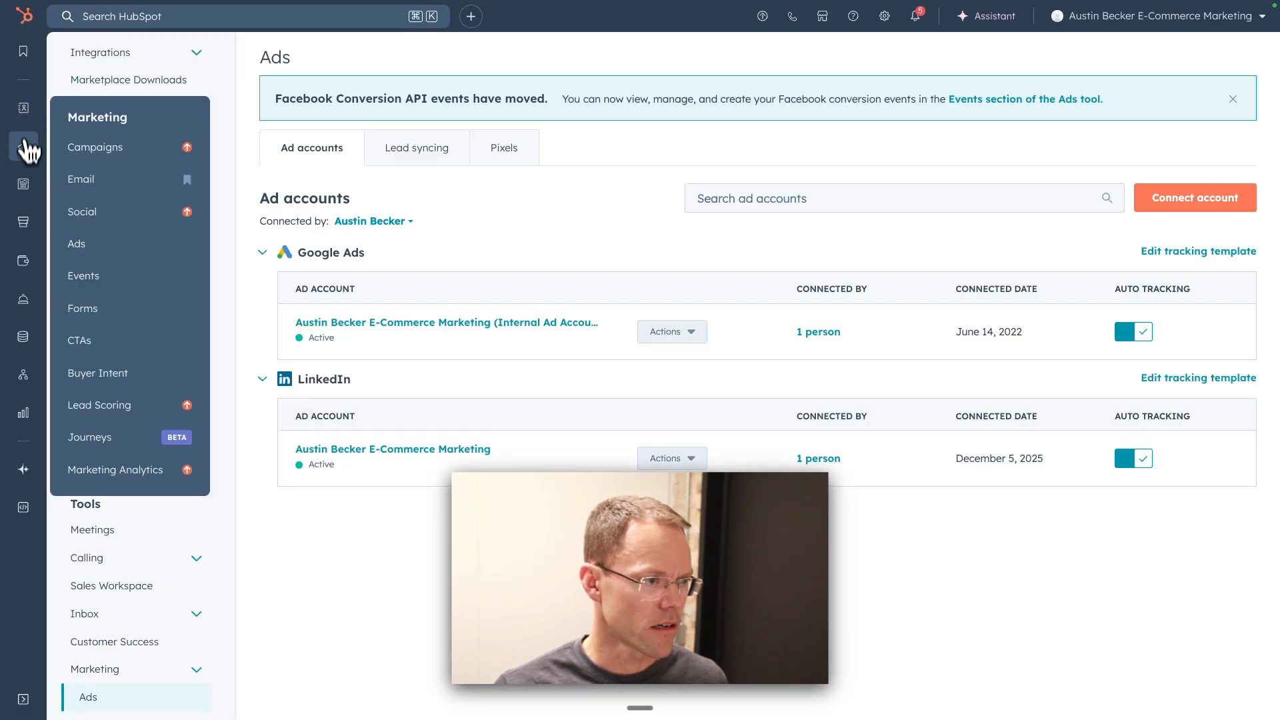
{"action": "mouse_move", "coordinate": [28, 301]}
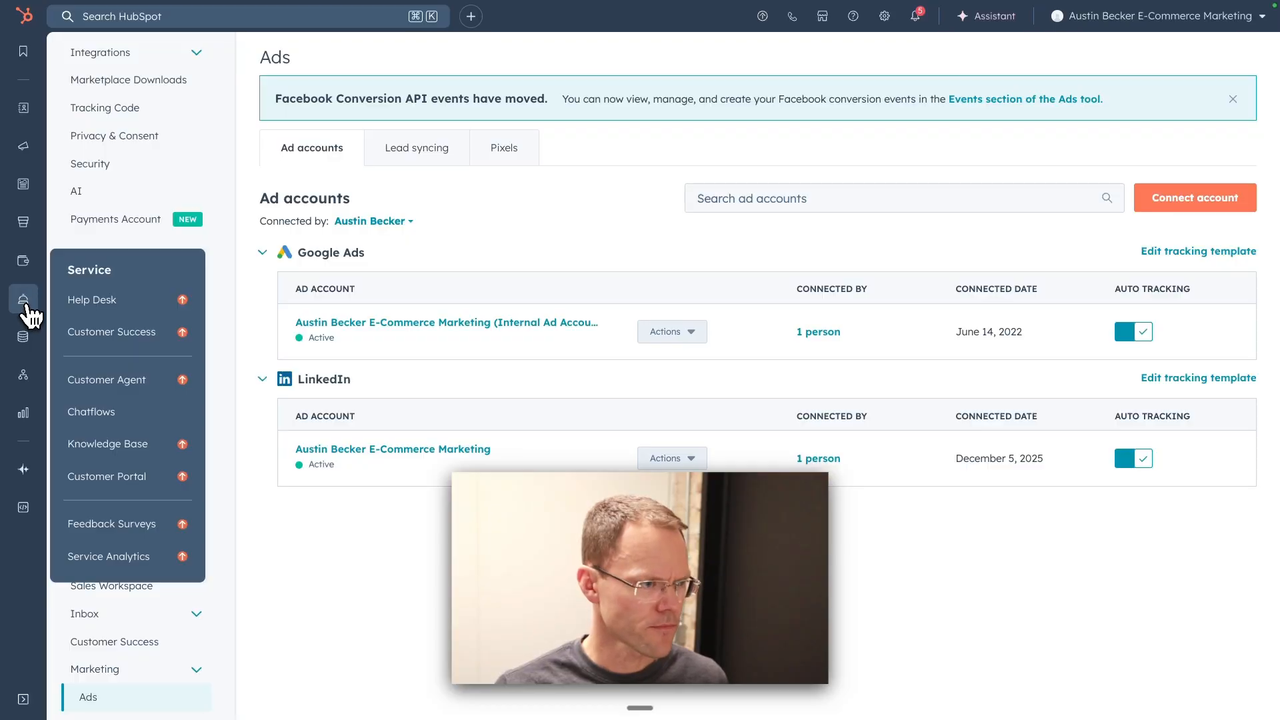
{"action": "mouse_move", "coordinate": [27, 199]}
{"action": "mouse_move", "coordinate": [22, 148]}
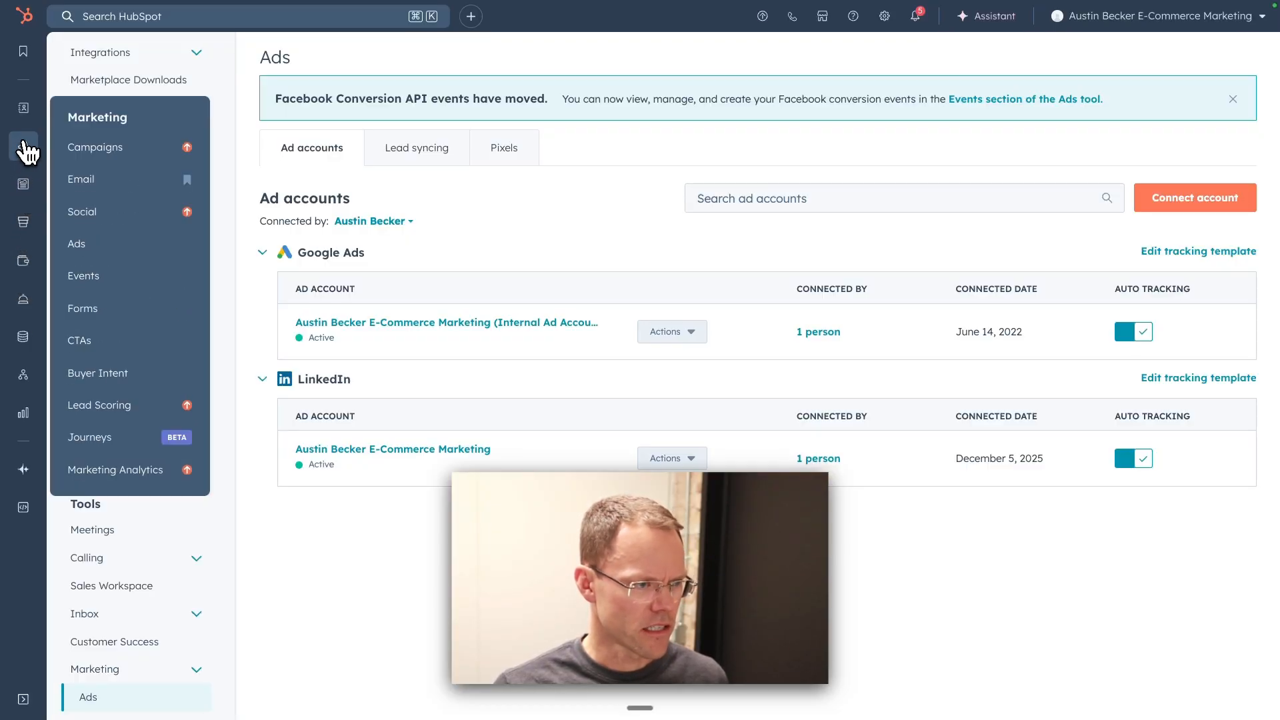
{"action": "left_click", "coordinate": [101, 250]}
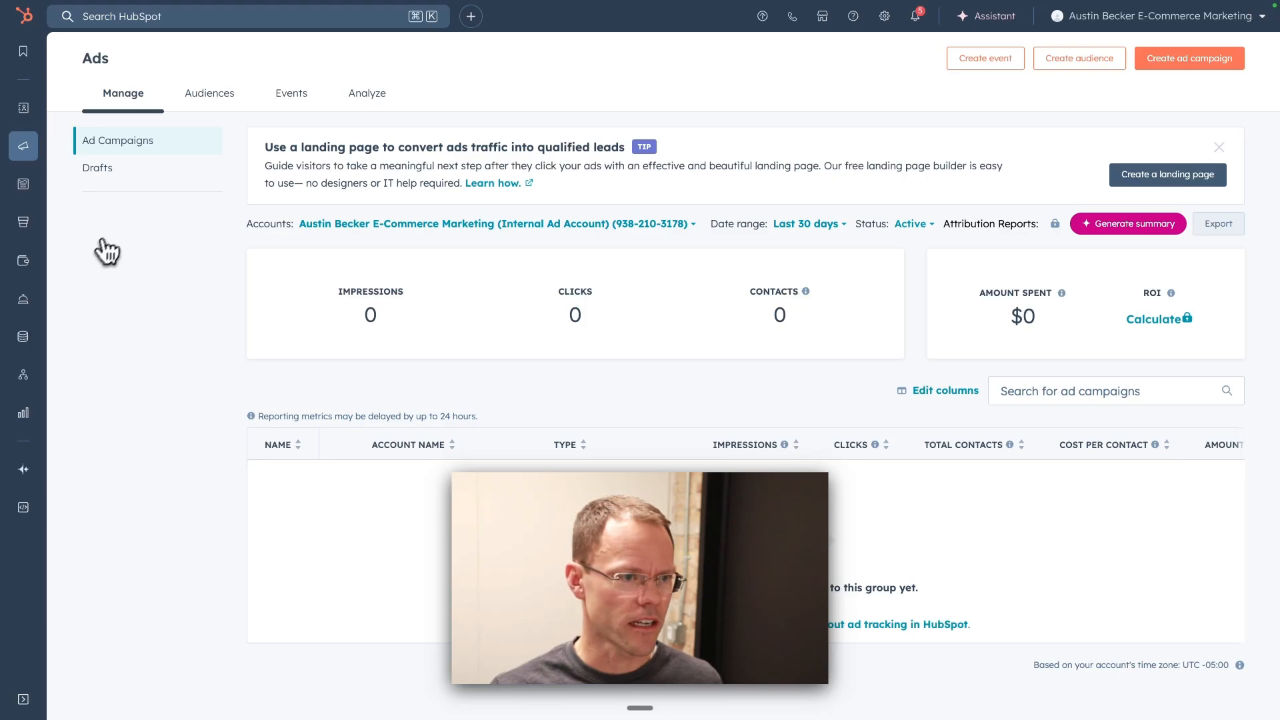
{"action": "mouse_move", "coordinate": [30, 158]}
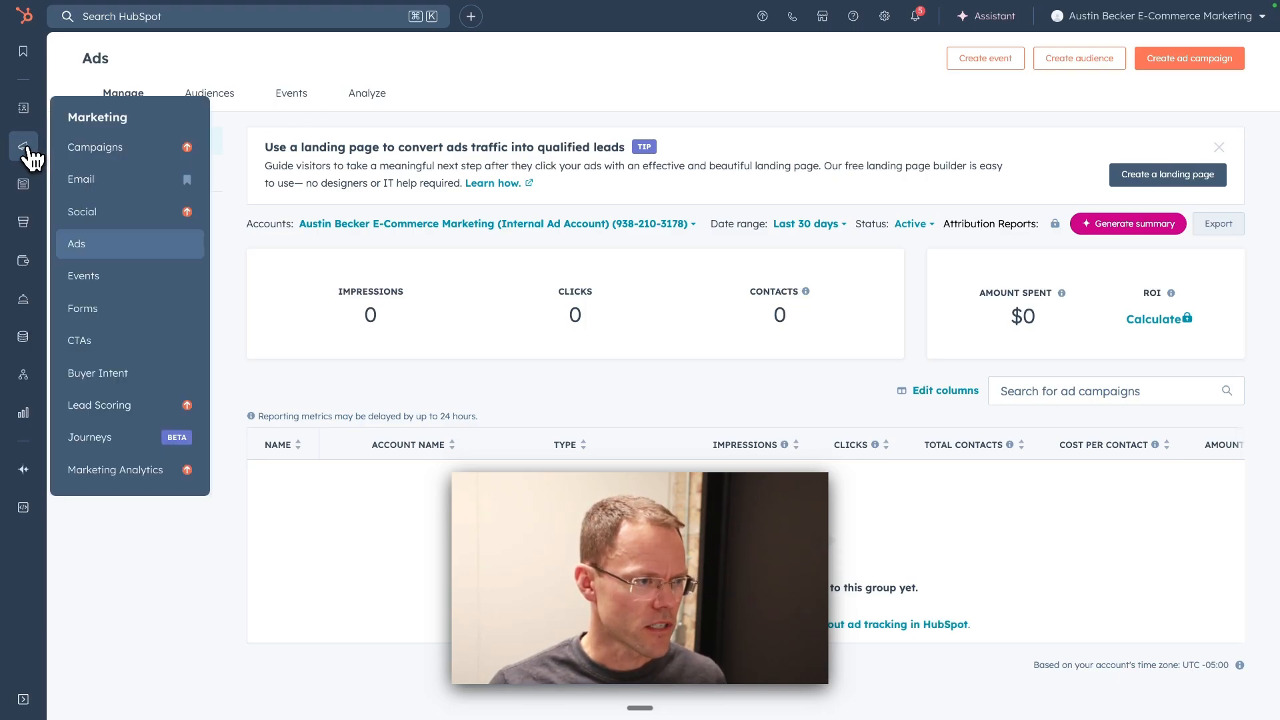
{"action": "left_click", "coordinate": [108, 248]}
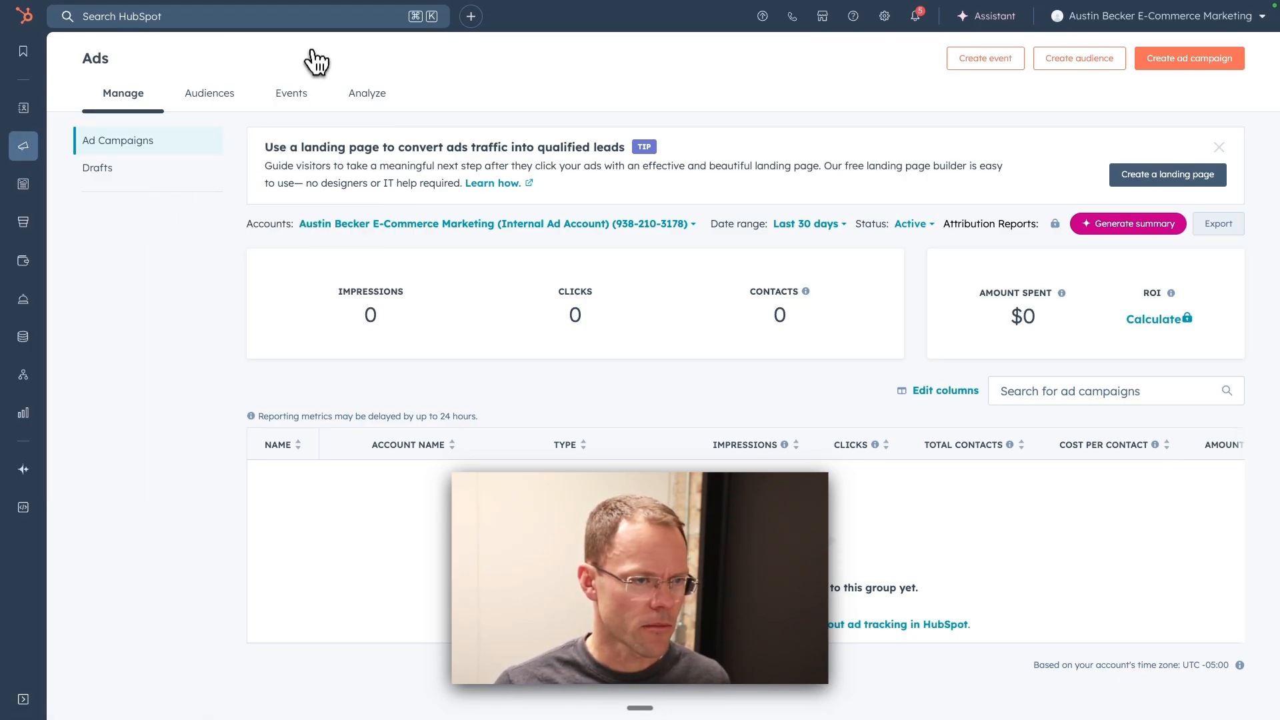
{"action": "left_click", "coordinate": [289, 95]}
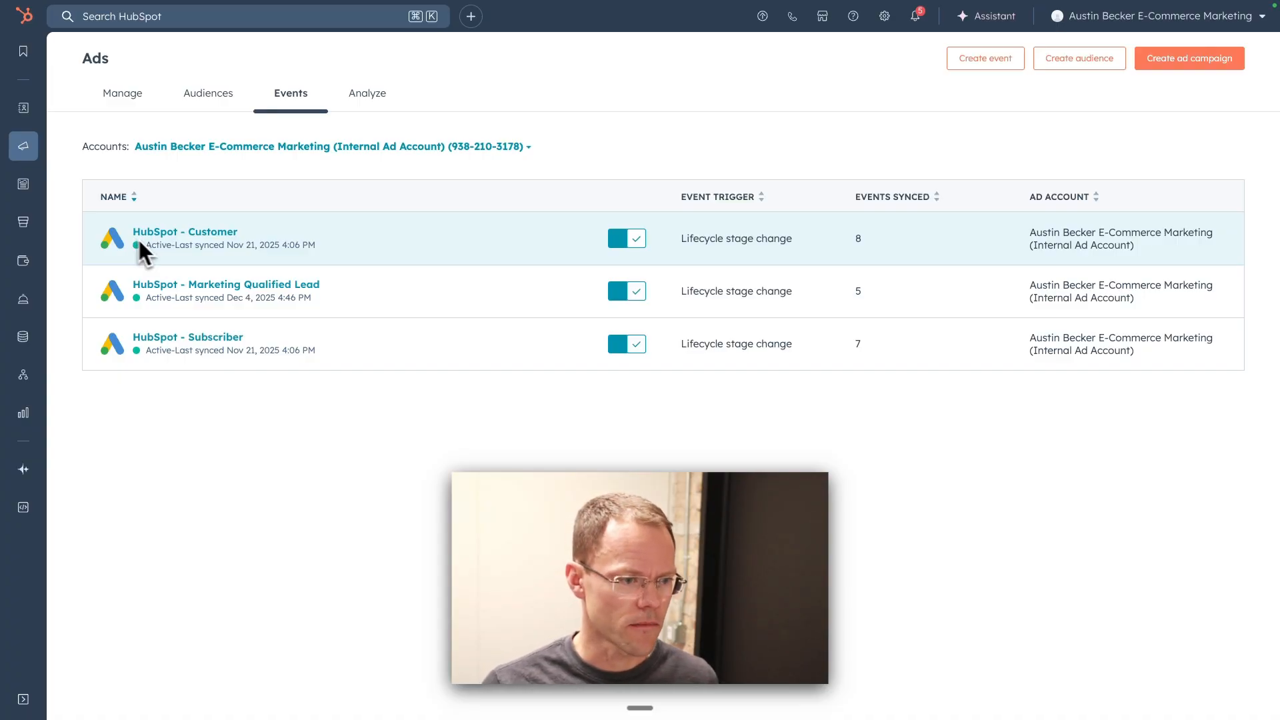
Step: Review the HubSpot - Customer event's lifecycle stage, fallback value for missing deal amounts and data-sharing options, and close its details
{"action": "left_click", "coordinate": [197, 234]}
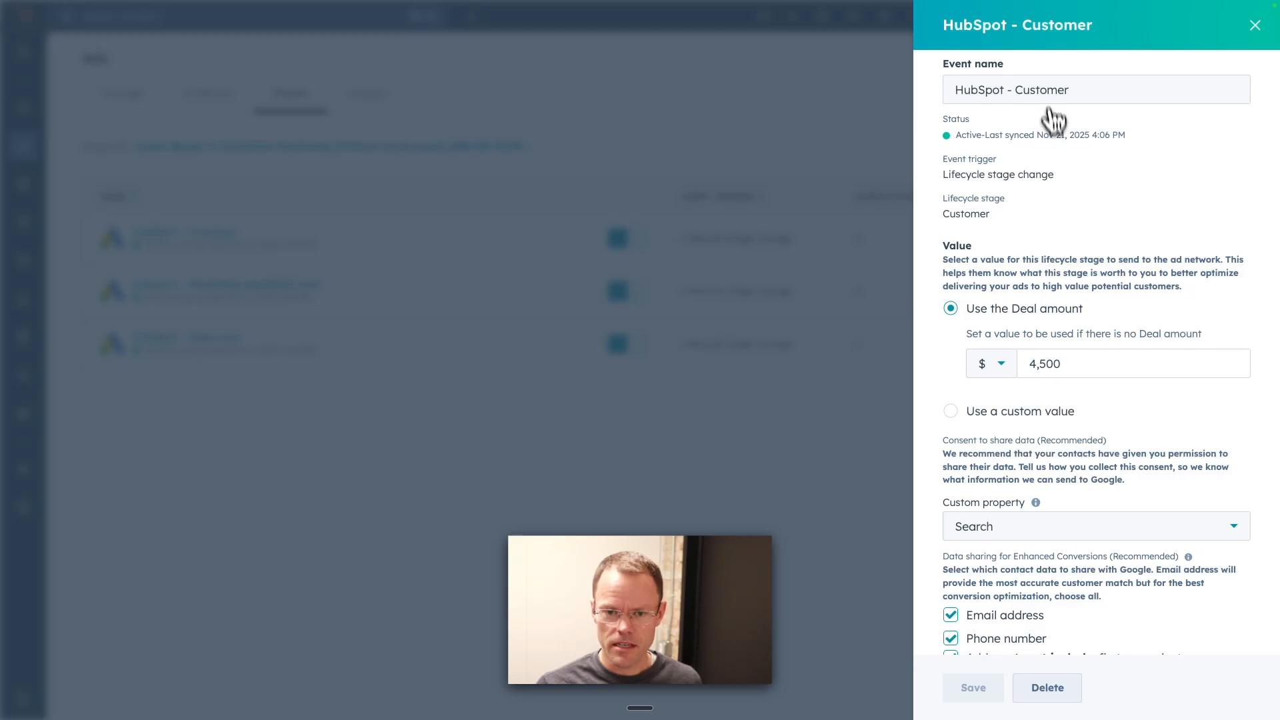
{"action": "scroll", "coordinate": [1086, 220], "scroll_direction": "down", "scroll_amount": 2}
{"action": "left_click", "coordinate": [1071, 276]}
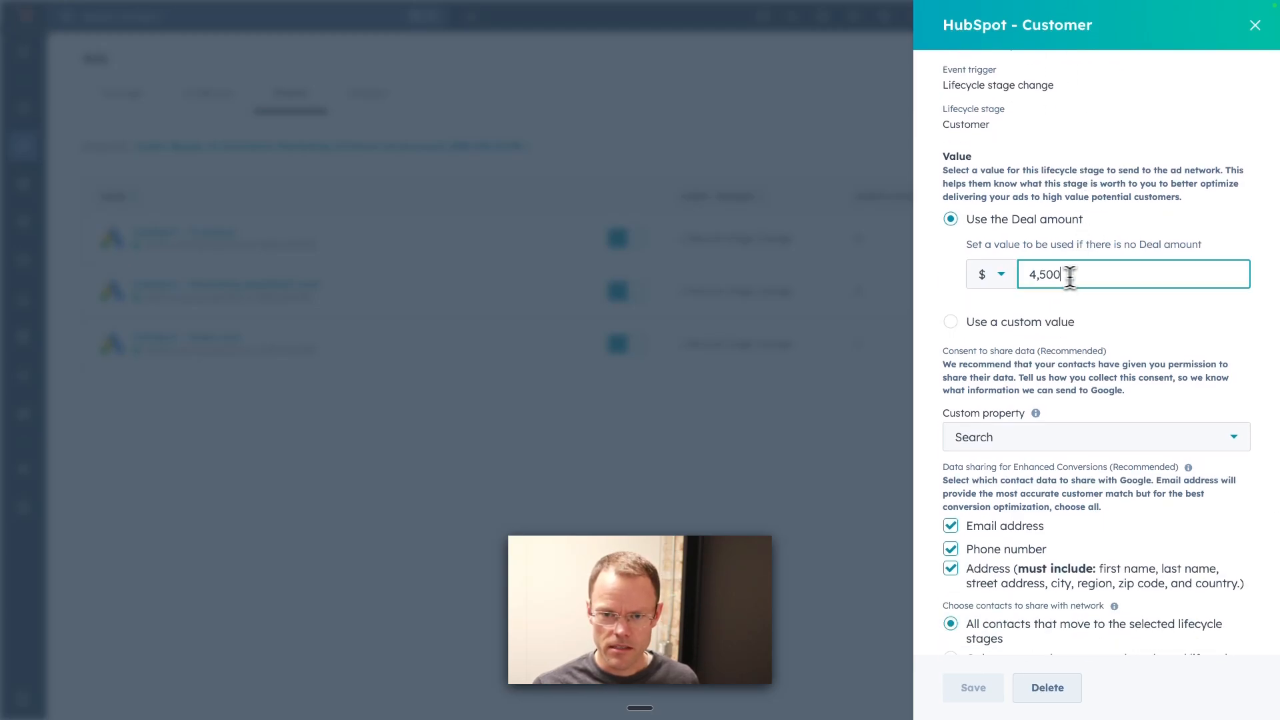
{"action": "scroll", "coordinate": [1027, 280], "scroll_direction": "down", "scroll_amount": 1}
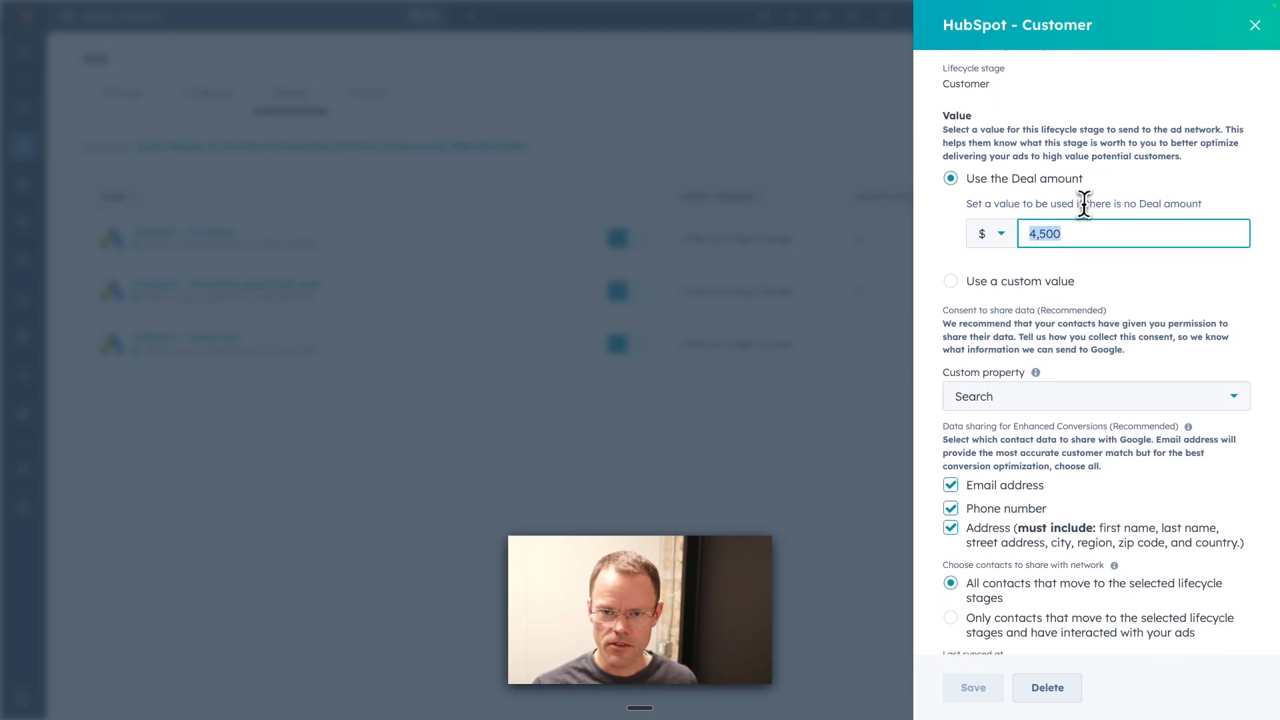
{"action": "left_click_drag", "start_coordinate": [1086, 204], "coordinate": [1211, 205]}
{"action": "scroll", "coordinate": [1133, 240], "scroll_direction": "down", "scroll_amount": 3}
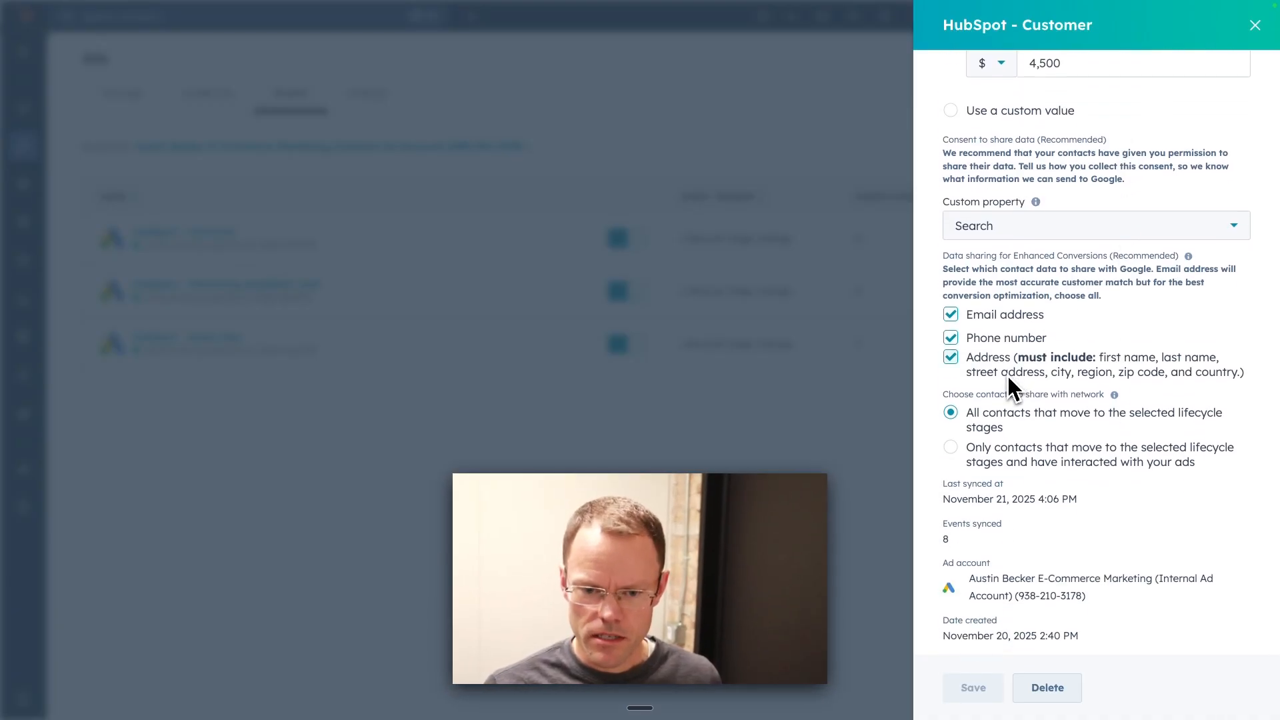
{"action": "scroll", "coordinate": [1006, 375], "scroll_direction": "up", "scroll_amount": 5}
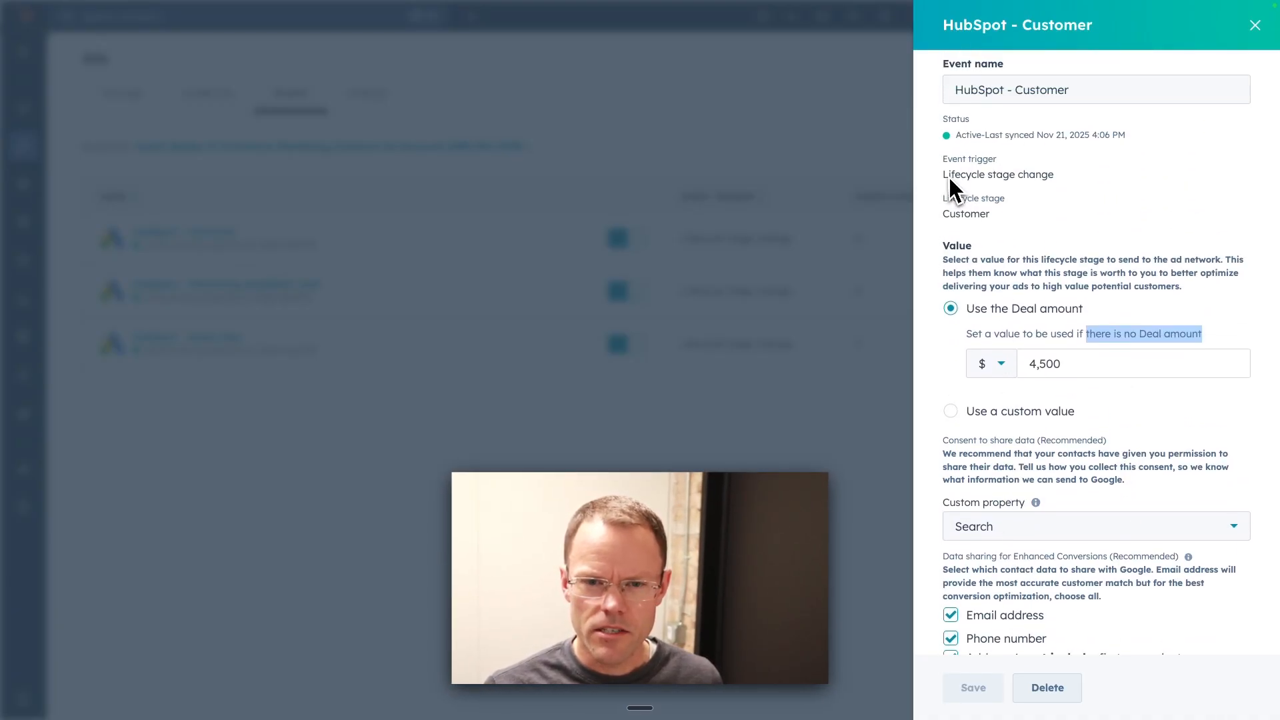
{"action": "left_click_drag", "start_coordinate": [942, 197], "coordinate": [1009, 223]}
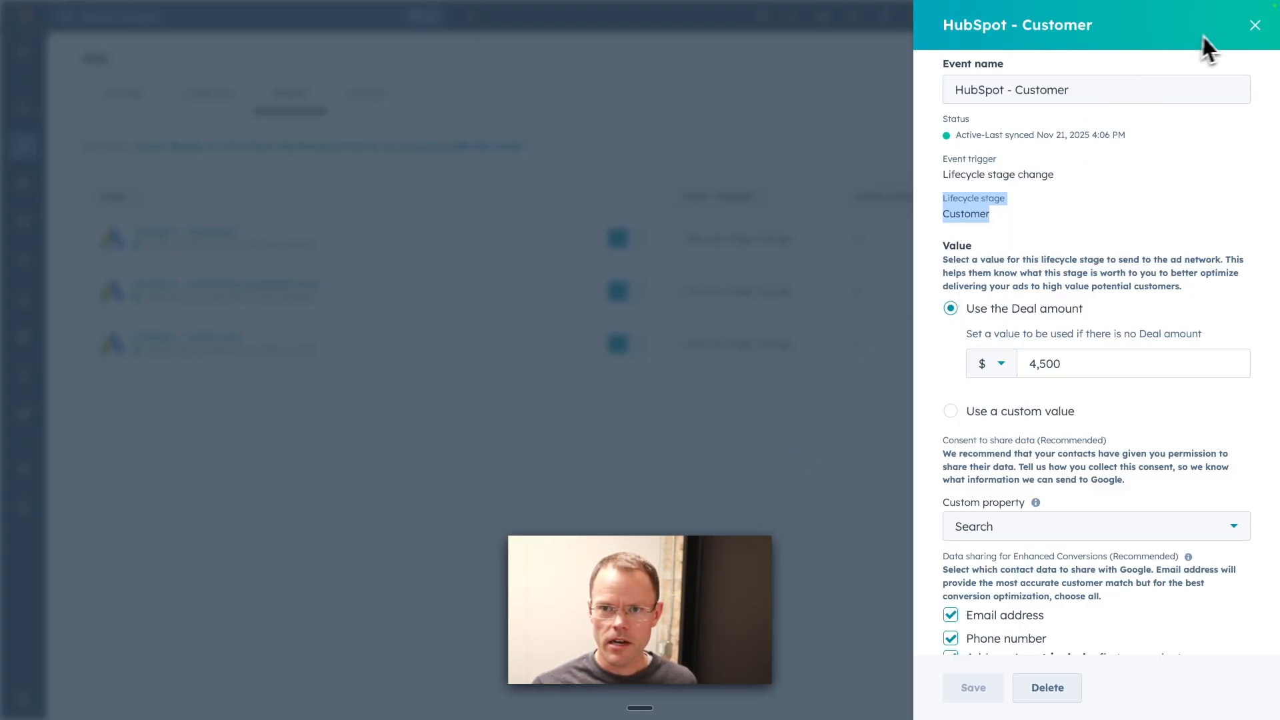
{"action": "left_click", "coordinate": [1254, 27]}
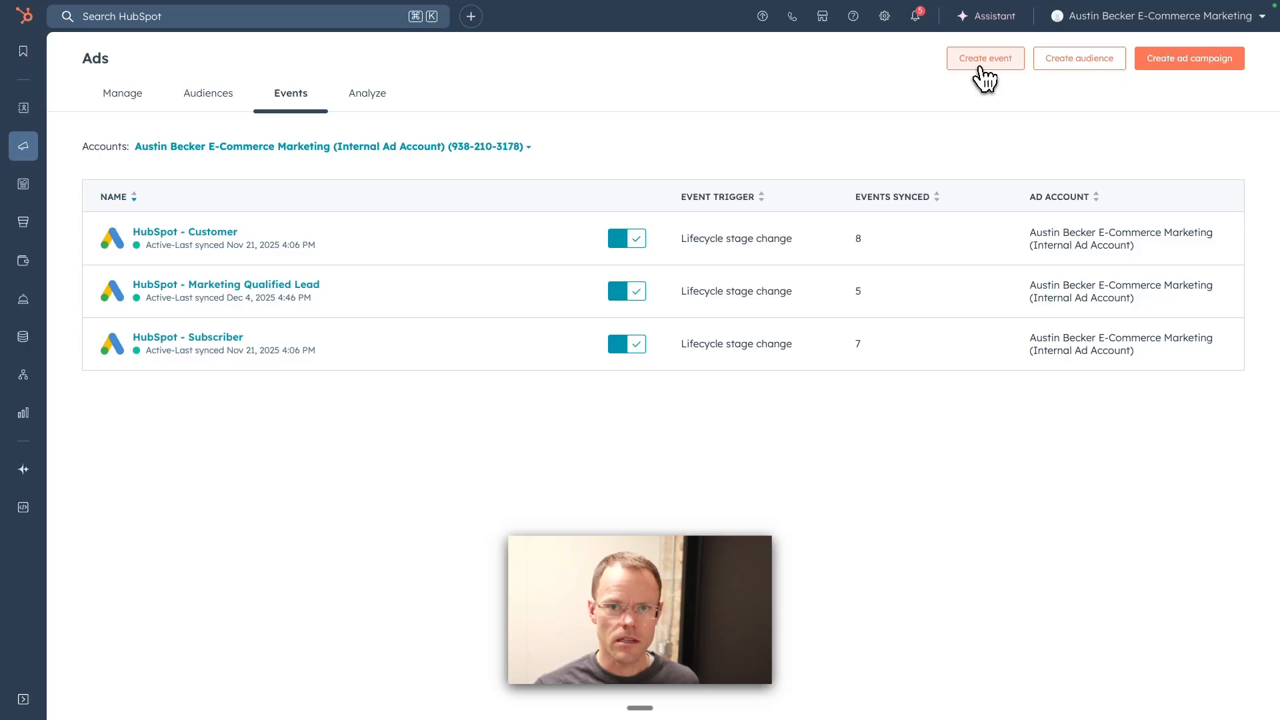
Step: Start a new Google Ads event for the E-Commerce Marketing internal ad account, triggered by a lifecycle stage change to Opportunity
{"action": "left_click", "coordinate": [1008, 59]}
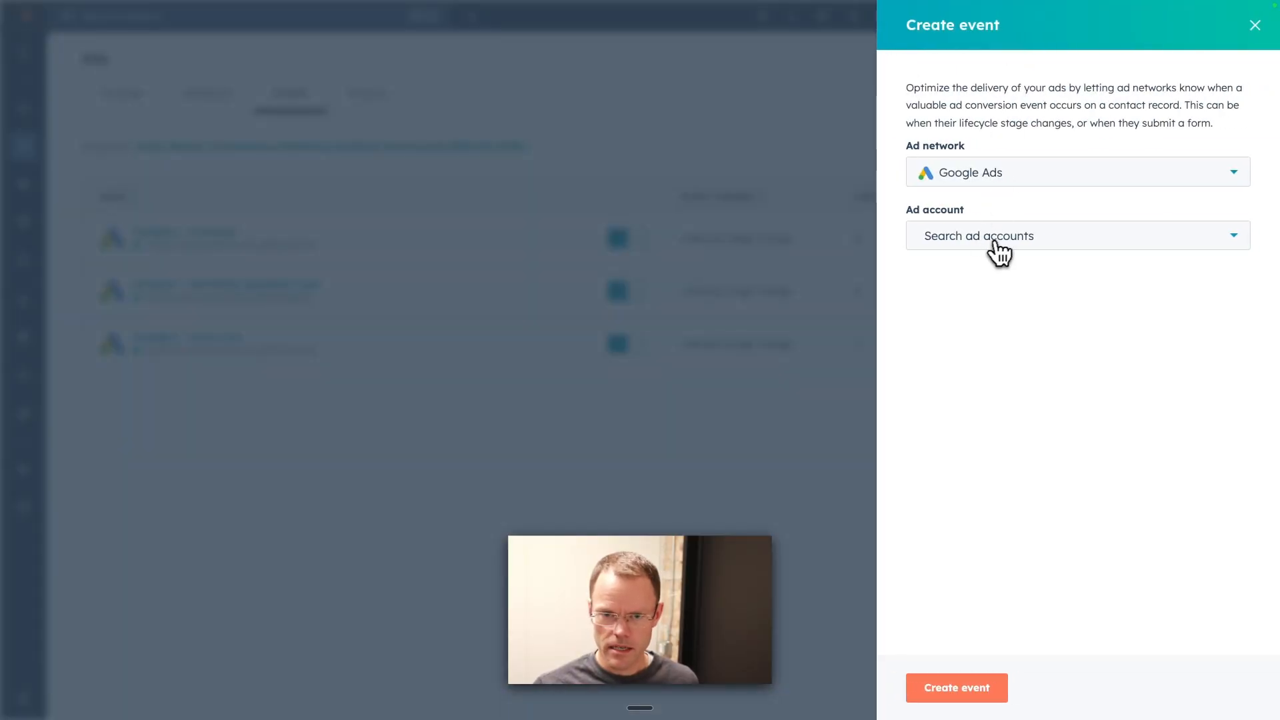
{"action": "left_click", "coordinate": [1006, 247]}
{"action": "left_click", "coordinate": [977, 275]}
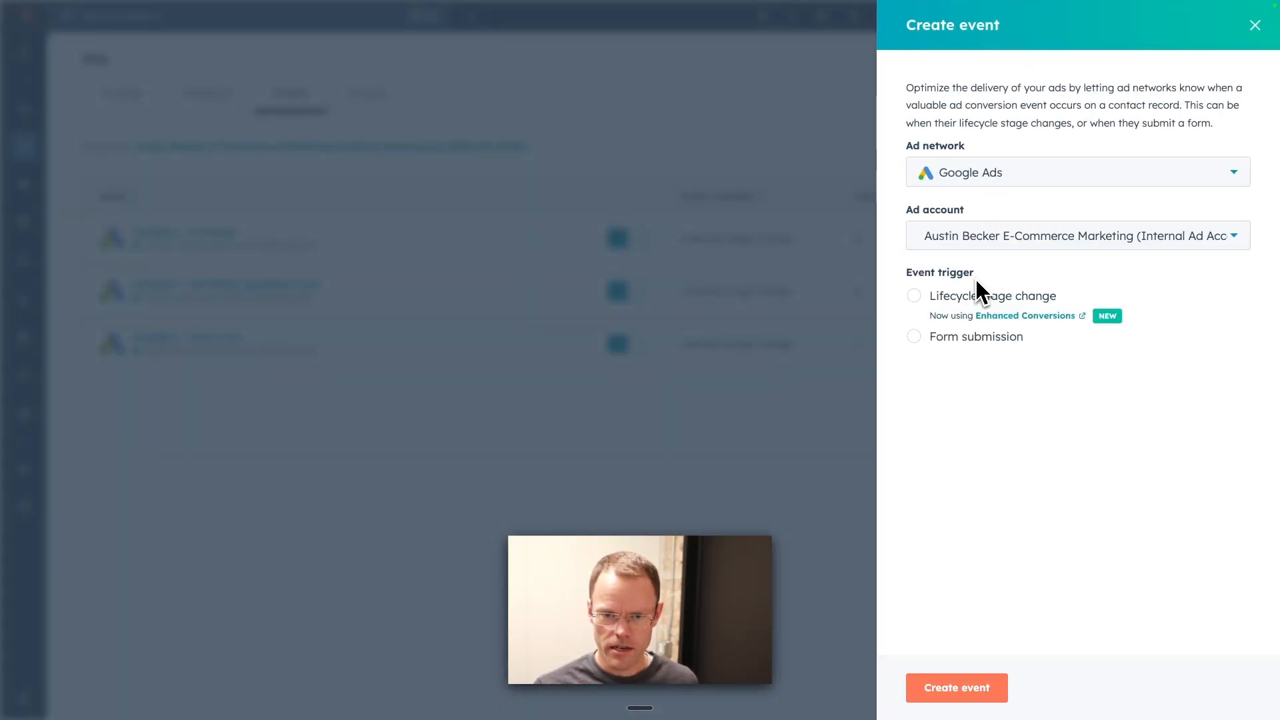
{"action": "left_click", "coordinate": [914, 296]}
{"action": "scroll", "coordinate": [987, 393], "scroll_direction": "down", "scroll_amount": 2}
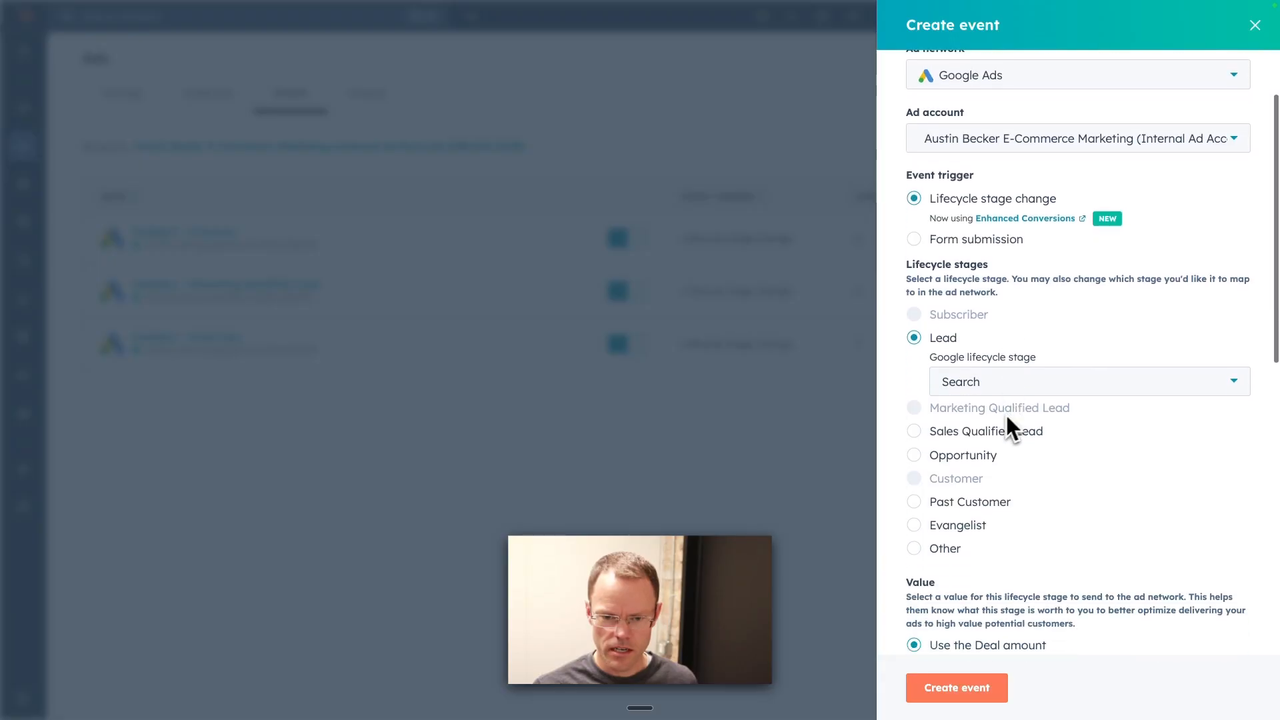
{"action": "left_click", "coordinate": [917, 456]}
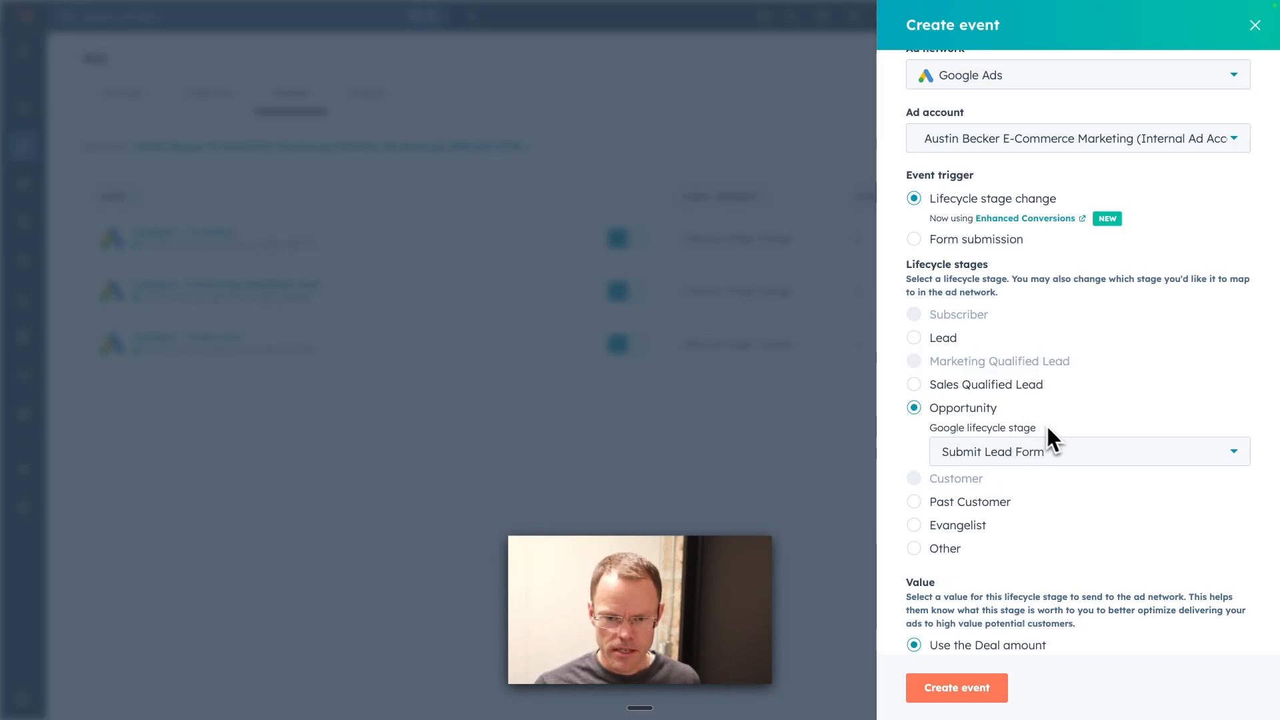
Step: Look through the Google lifecycle stage options available for mapping the Opportunity stage
{"action": "left_click_drag", "start_coordinate": [1037, 428], "coordinate": [932, 435]}
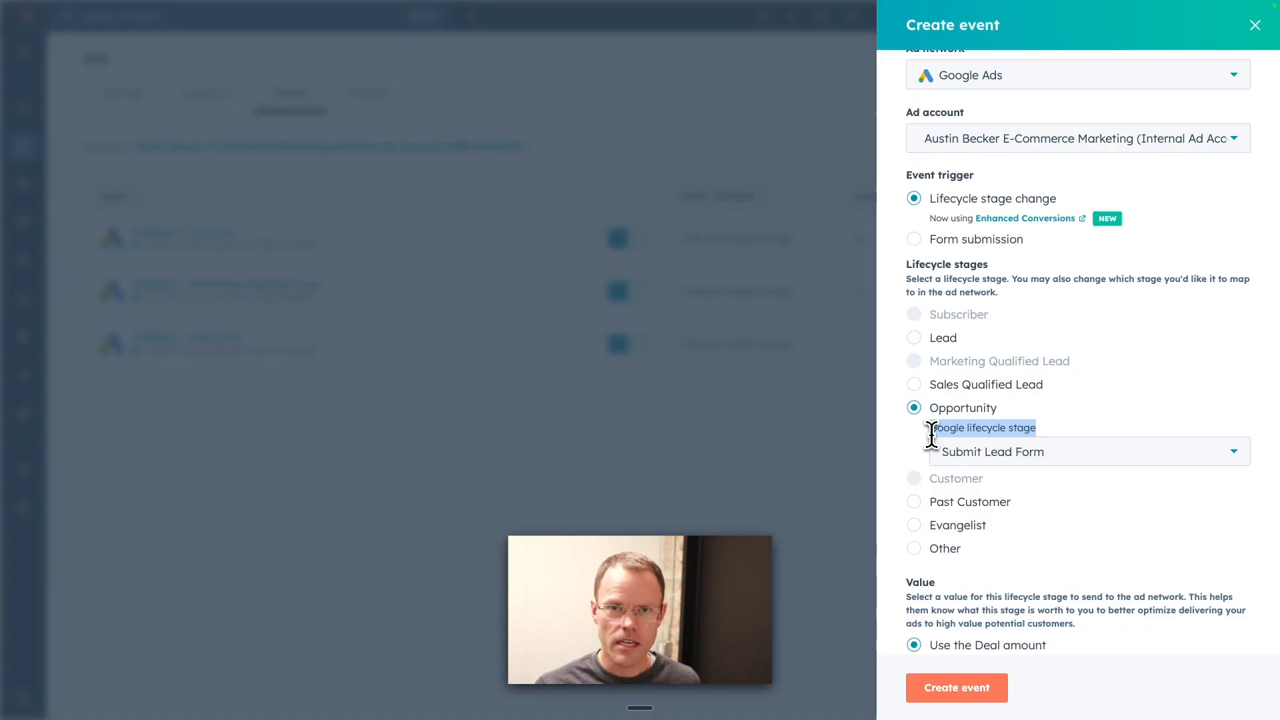
{"action": "left_click", "coordinate": [995, 460]}
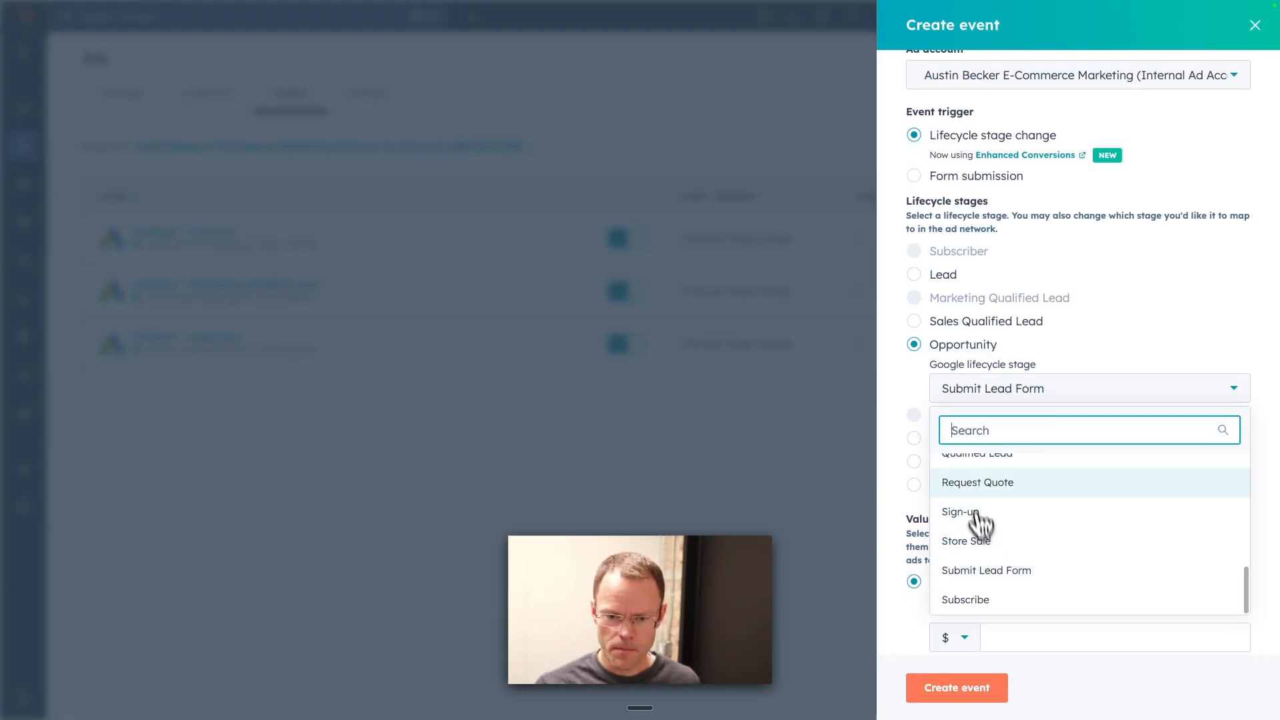
{"action": "scroll", "coordinate": [974, 486], "scroll_direction": "up", "scroll_amount": 2}
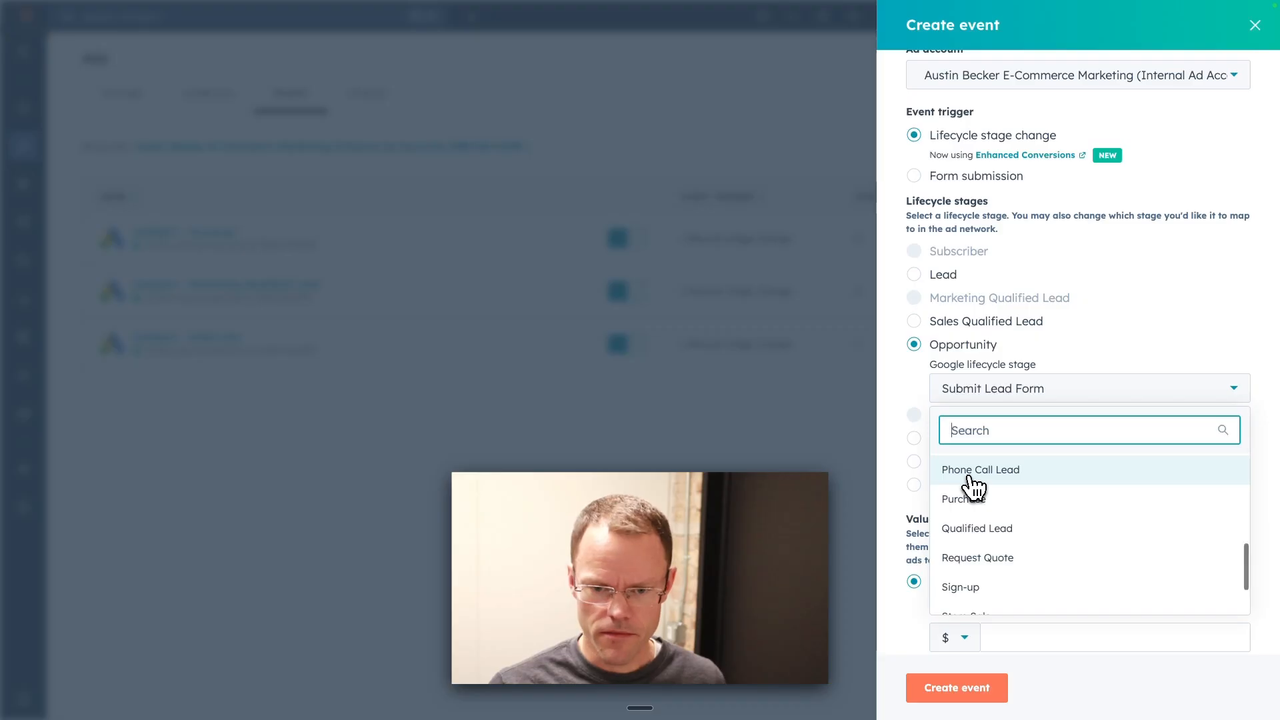
{"action": "scroll", "coordinate": [975, 487], "scroll_direction": "up", "scroll_amount": 4}
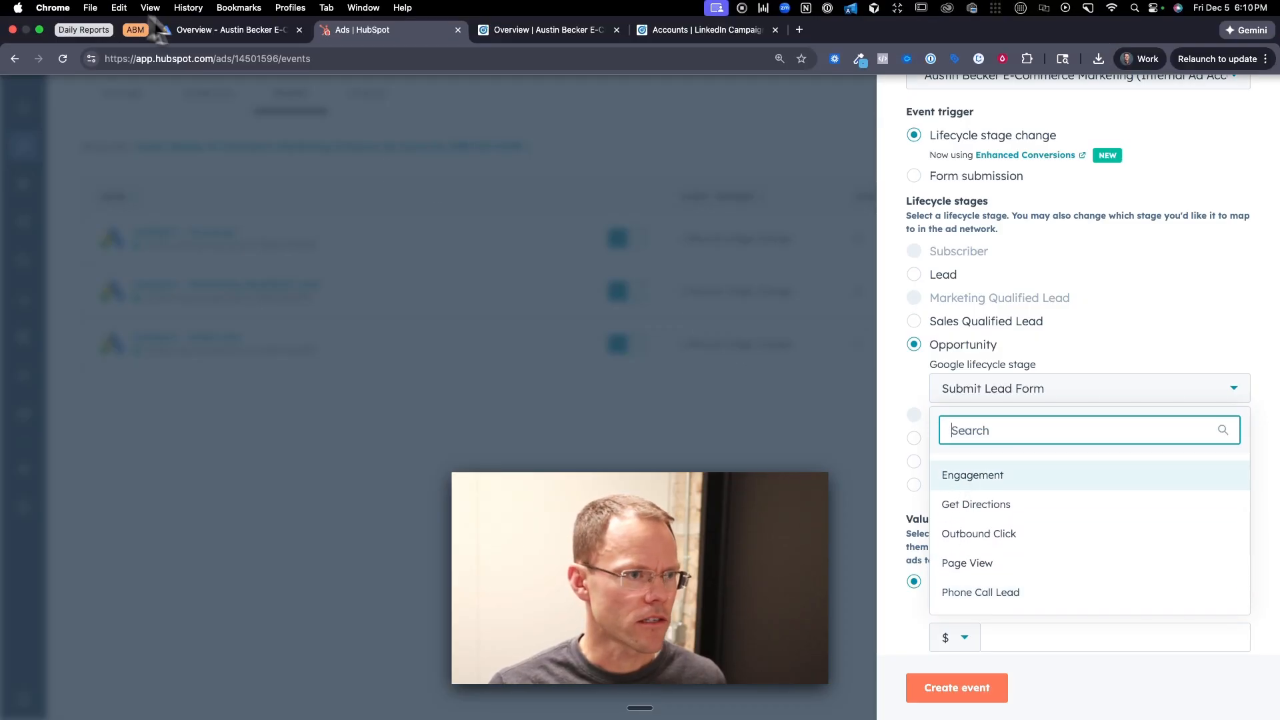
Step: Switch to Google Ads, search for "convers" and open the Goals summary under Conversions
{"action": "left_click", "coordinate": [160, 30]}
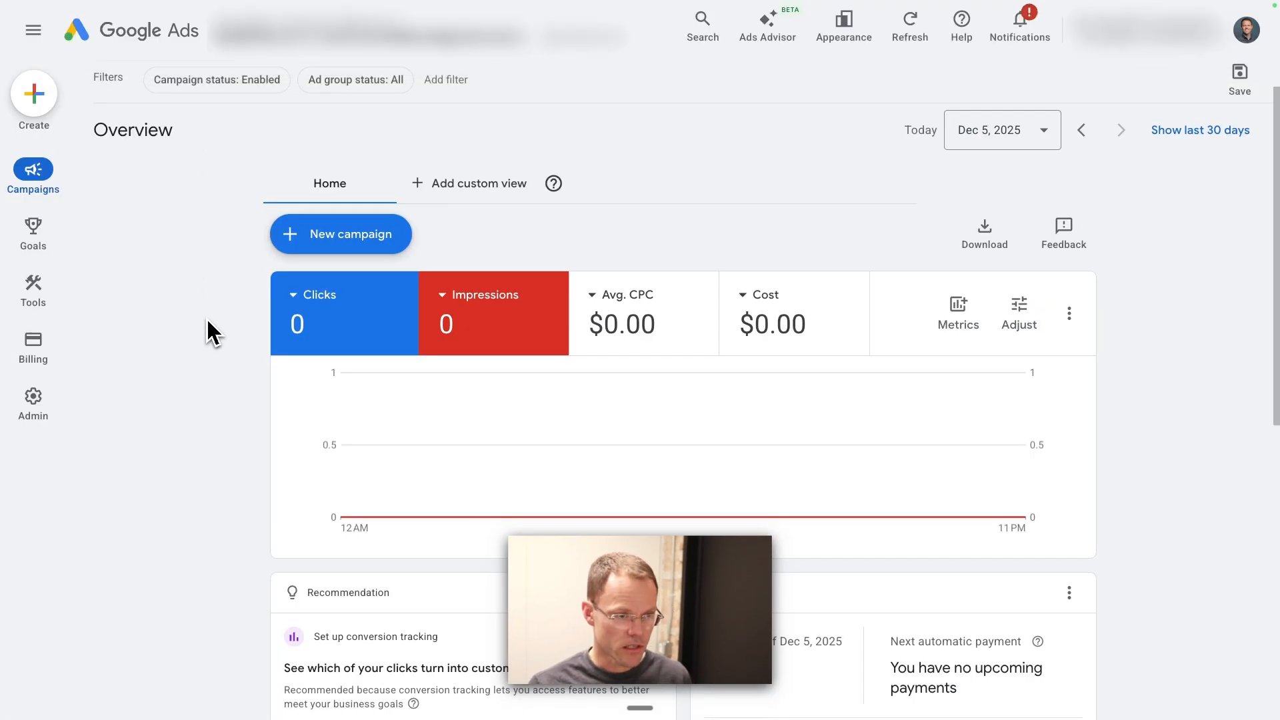
{"action": "key", "text": "g"}
{"action": "key", "text": "t"}
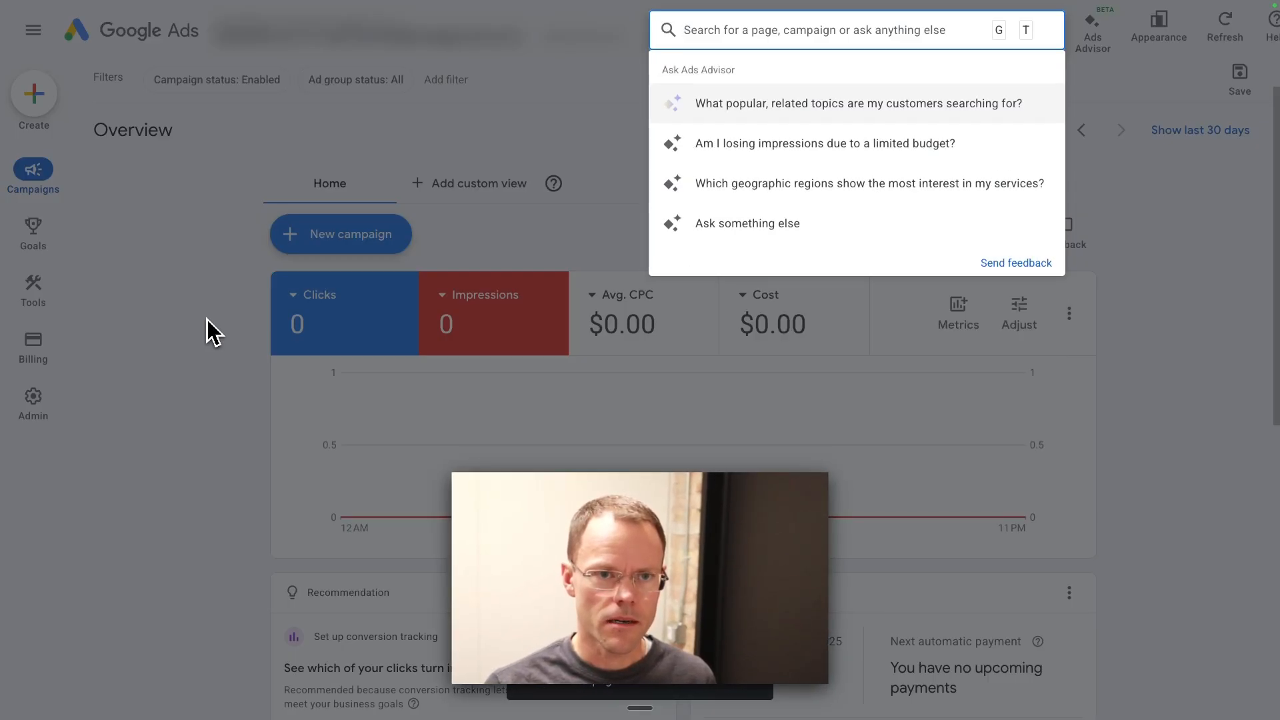
{"action": "type", "text": "convers"}
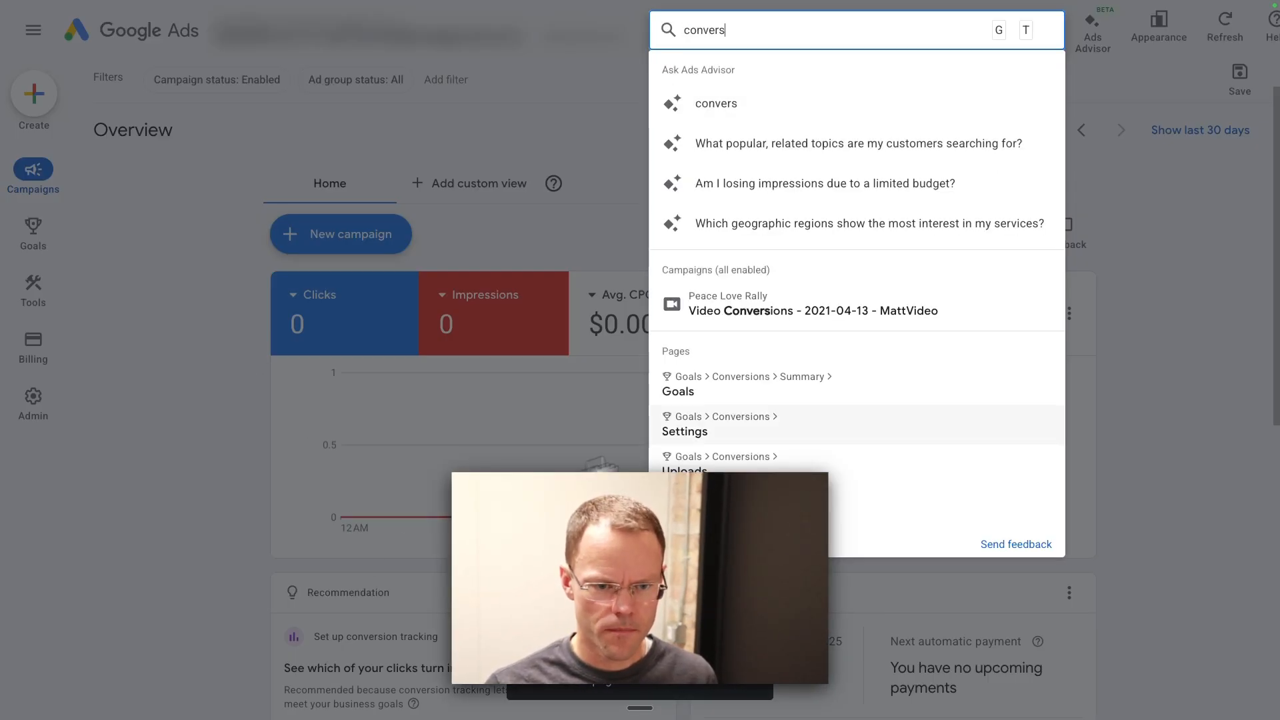
{"action": "left_click", "coordinate": [707, 399]}
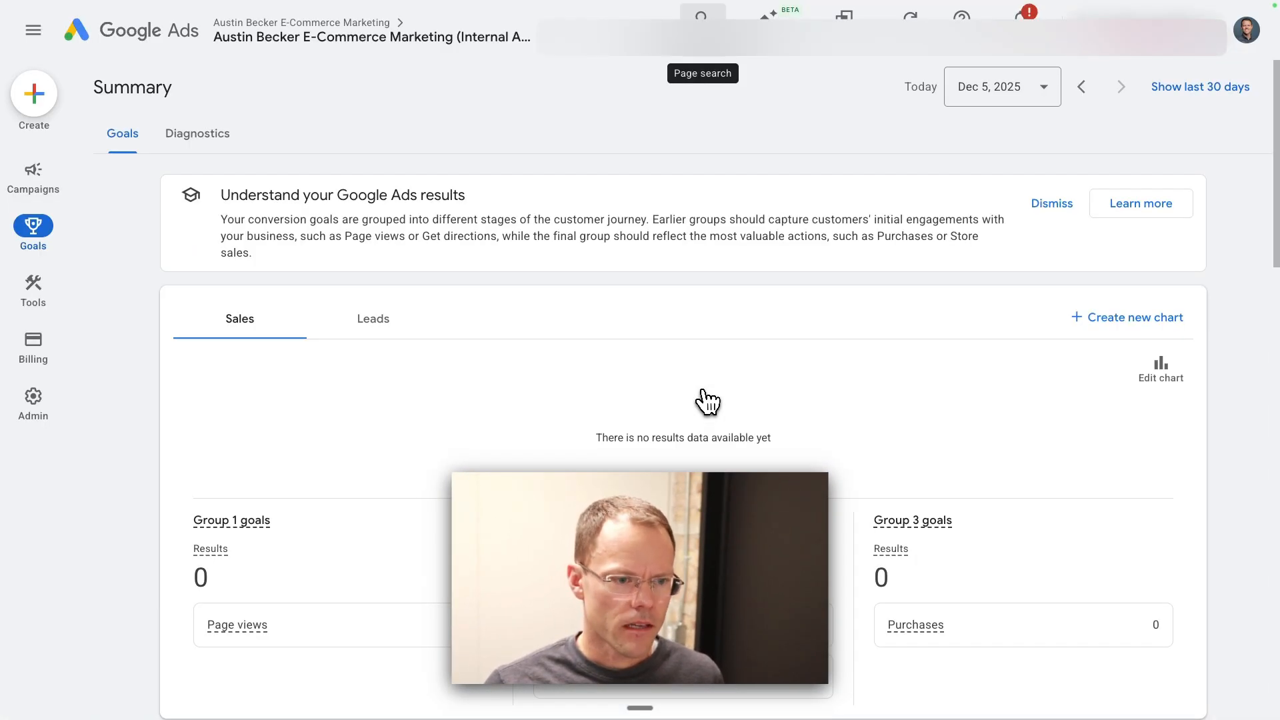
Step: Review the account's conversion goals and open the full list of conversion actions
{"action": "scroll", "coordinate": [400, 377], "scroll_direction": "down", "scroll_amount": 10}
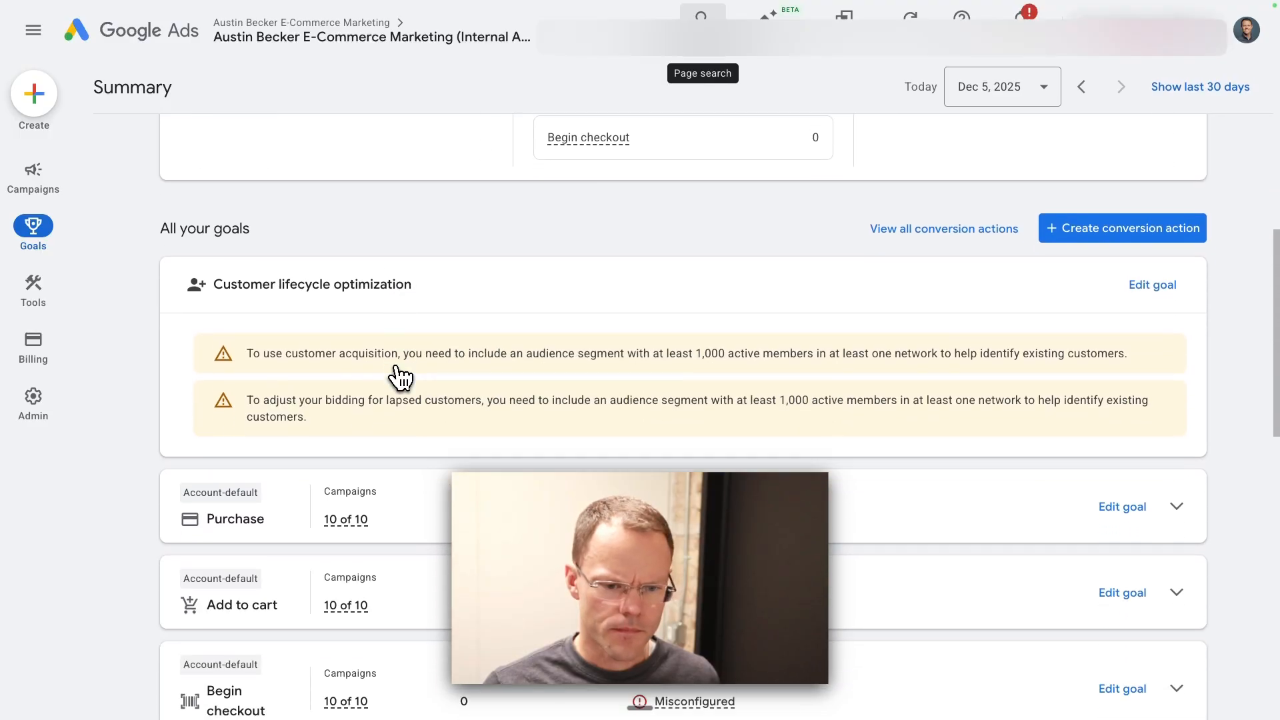
{"action": "scroll", "coordinate": [400, 378], "scroll_direction": "down", "scroll_amount": 1}
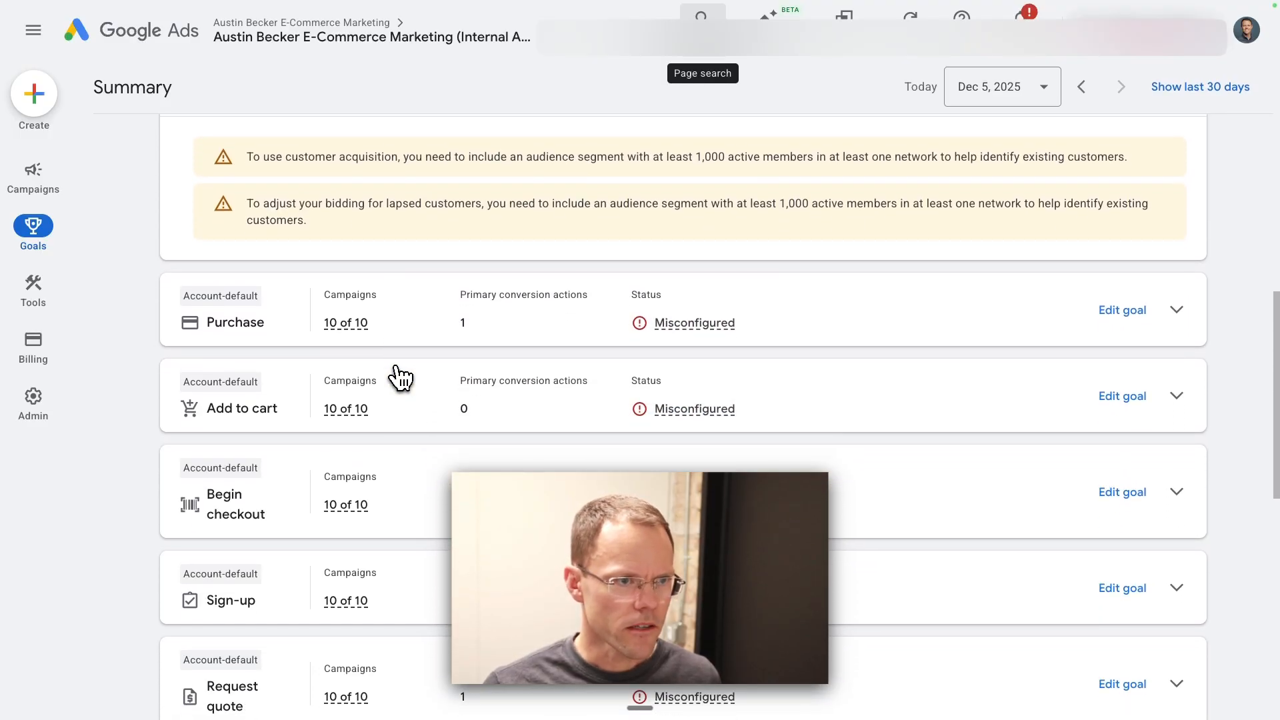
{"action": "scroll", "coordinate": [400, 378], "scroll_direction": "down", "scroll_amount": 5}
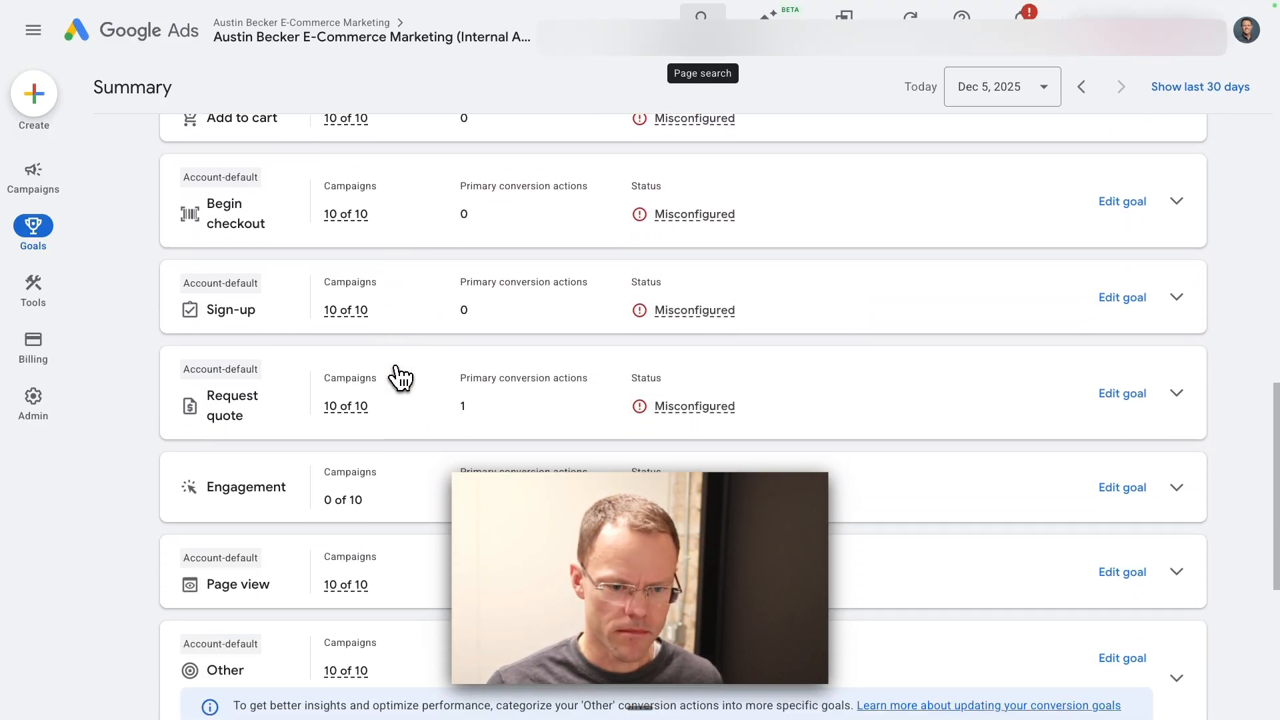
{"action": "scroll", "coordinate": [400, 379], "scroll_direction": "down", "scroll_amount": 1}
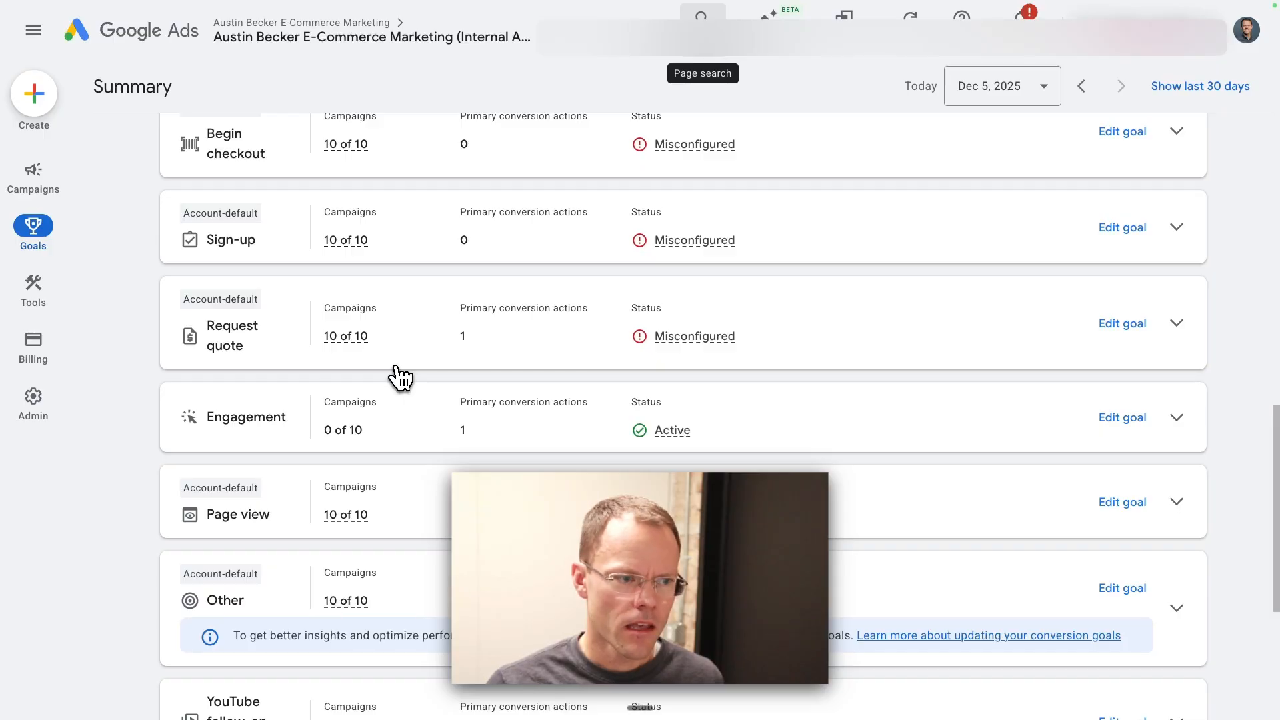
{"action": "scroll", "coordinate": [400, 378], "scroll_direction": "up", "scroll_amount": 6}
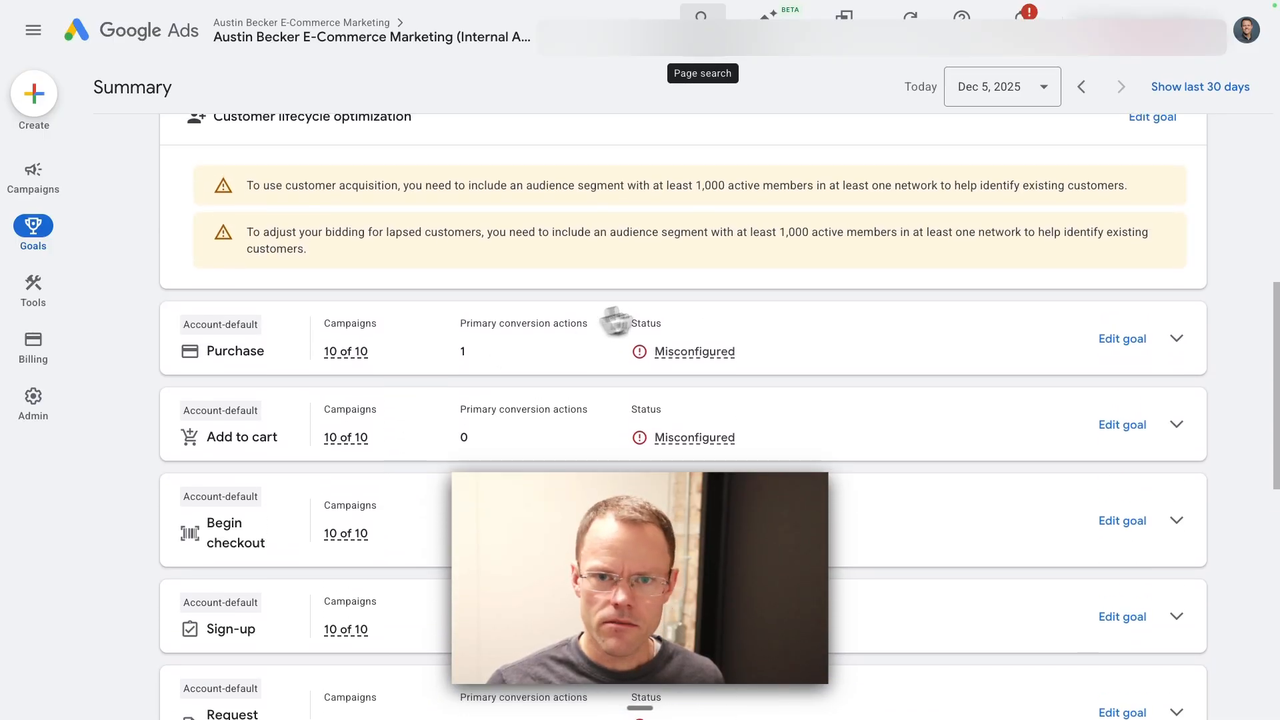
{"action": "scroll", "coordinate": [614, 322], "scroll_direction": "up", "scroll_amount": 2}
{"action": "left_click", "coordinate": [945, 204]}
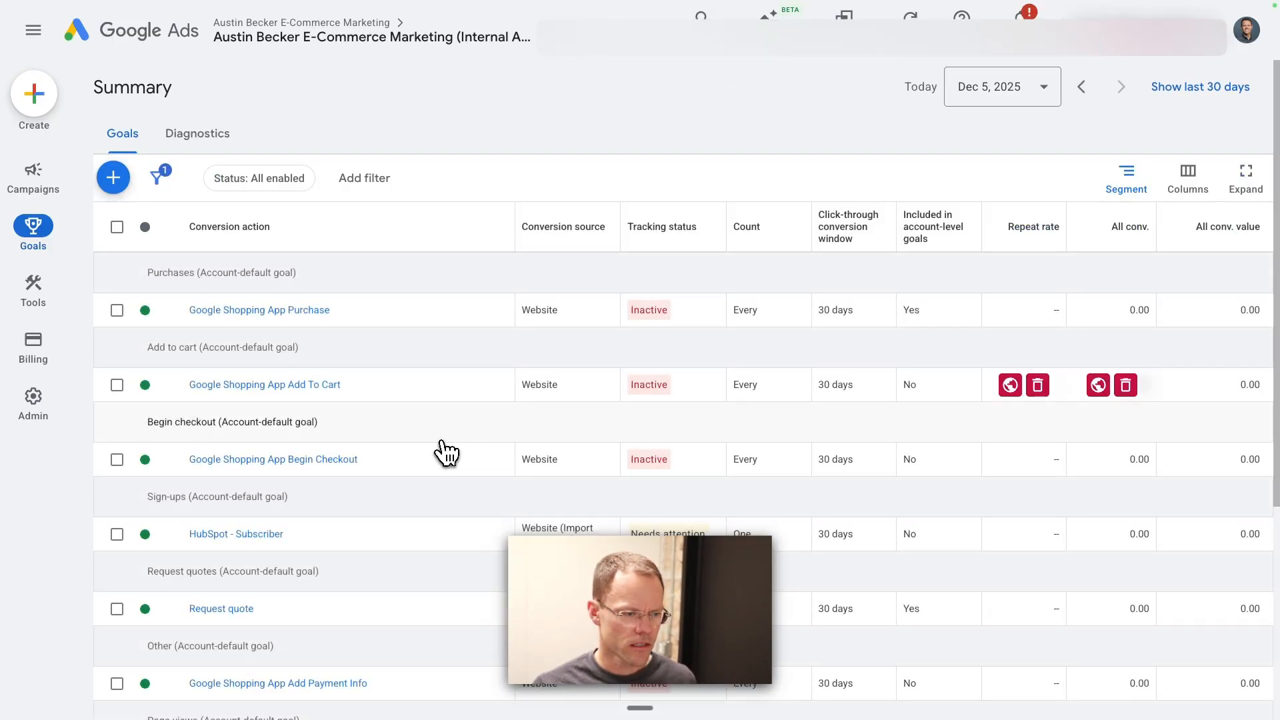
Step: Examine how the conversion actions are grouped by goal, from Purchases and Add to cart through Request quotes to Qualified leads
{"action": "left_click_drag", "start_coordinate": [147, 273], "coordinate": [321, 273]}
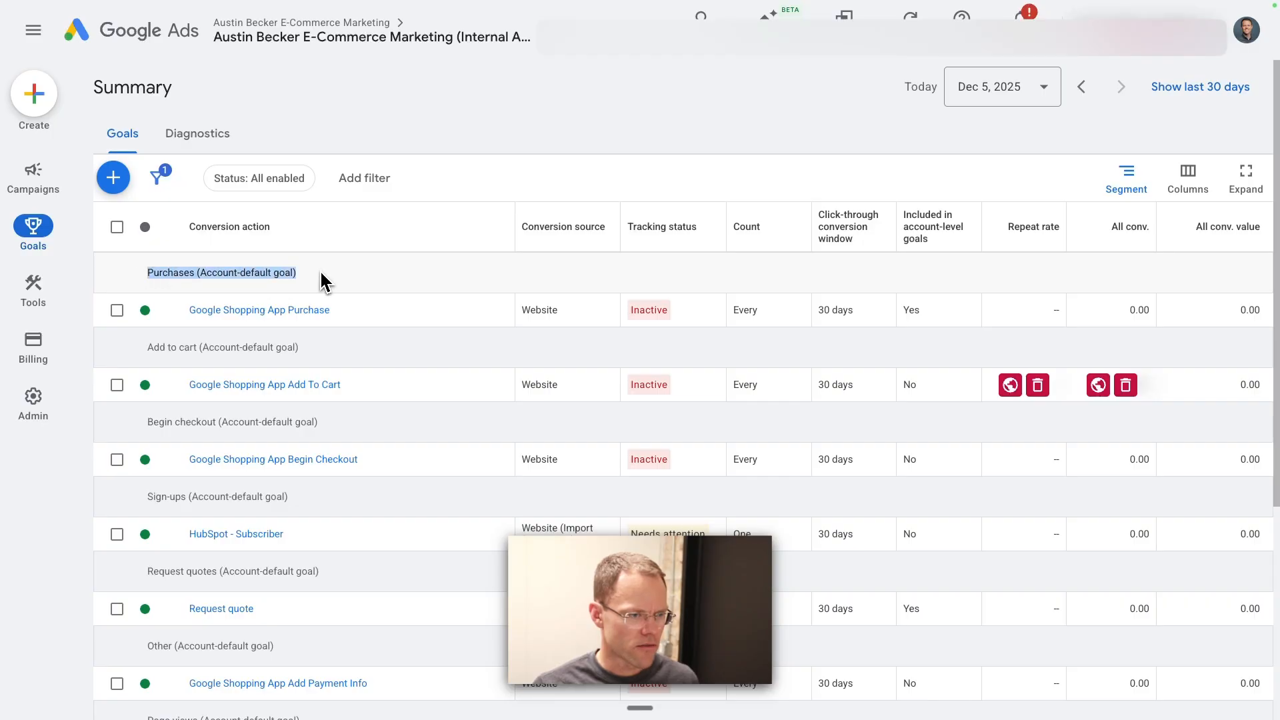
{"action": "left_click_drag", "start_coordinate": [147, 346], "coordinate": [318, 351]}
{"action": "scroll", "coordinate": [204, 438], "scroll_direction": "down", "scroll_amount": 3}
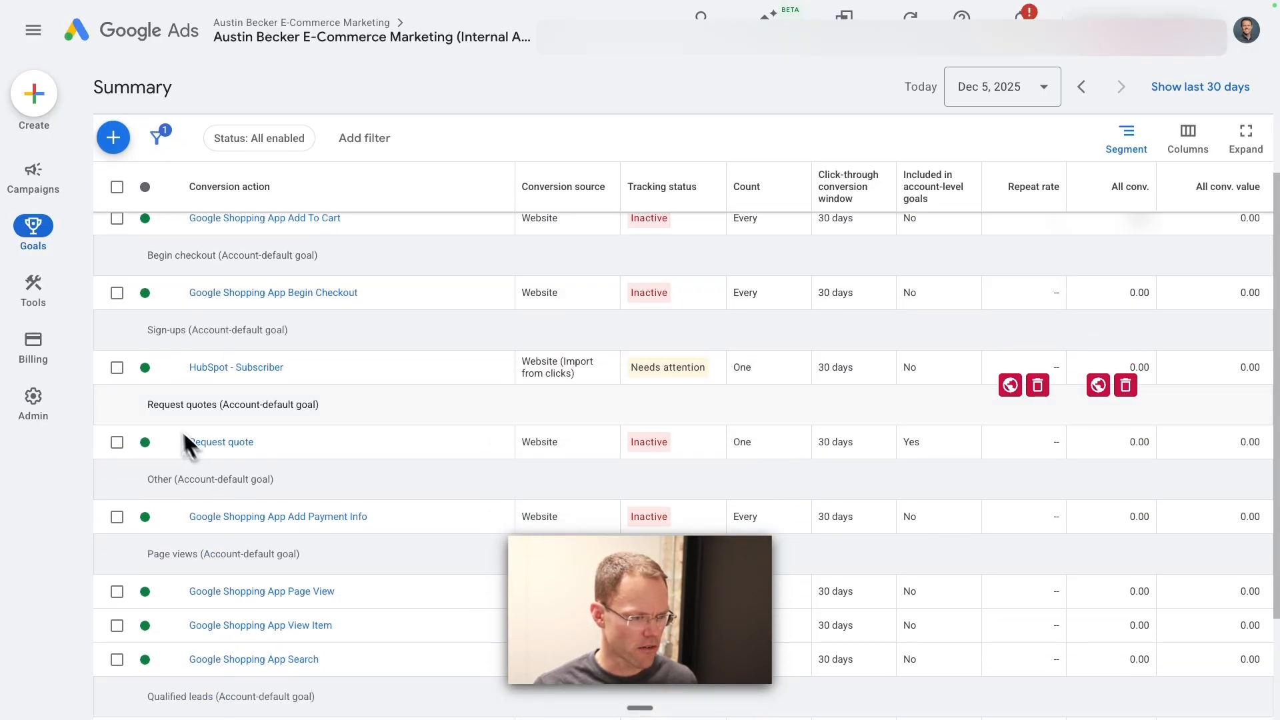
{"action": "left_click_drag", "start_coordinate": [150, 412], "coordinate": [337, 419]}
{"action": "scroll", "coordinate": [338, 420], "scroll_direction": "down", "scroll_amount": 2}
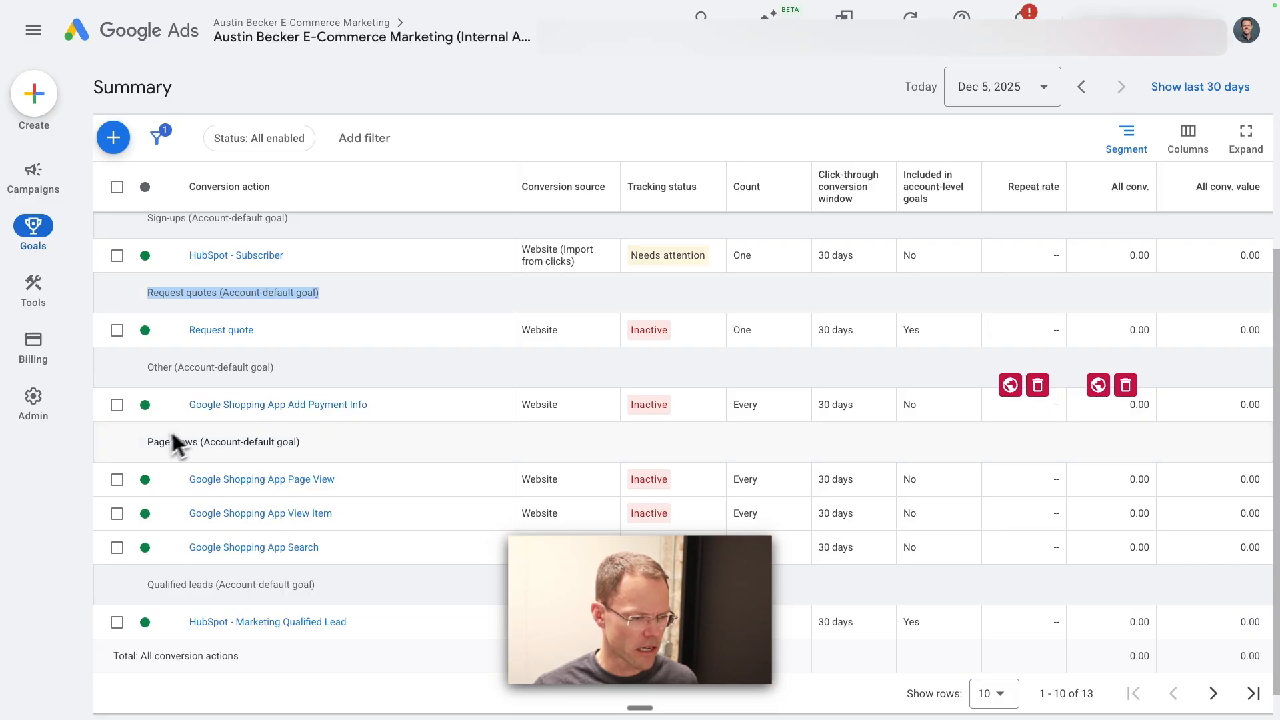
{"action": "scroll", "coordinate": [273, 514], "scroll_direction": "down", "scroll_amount": 1}
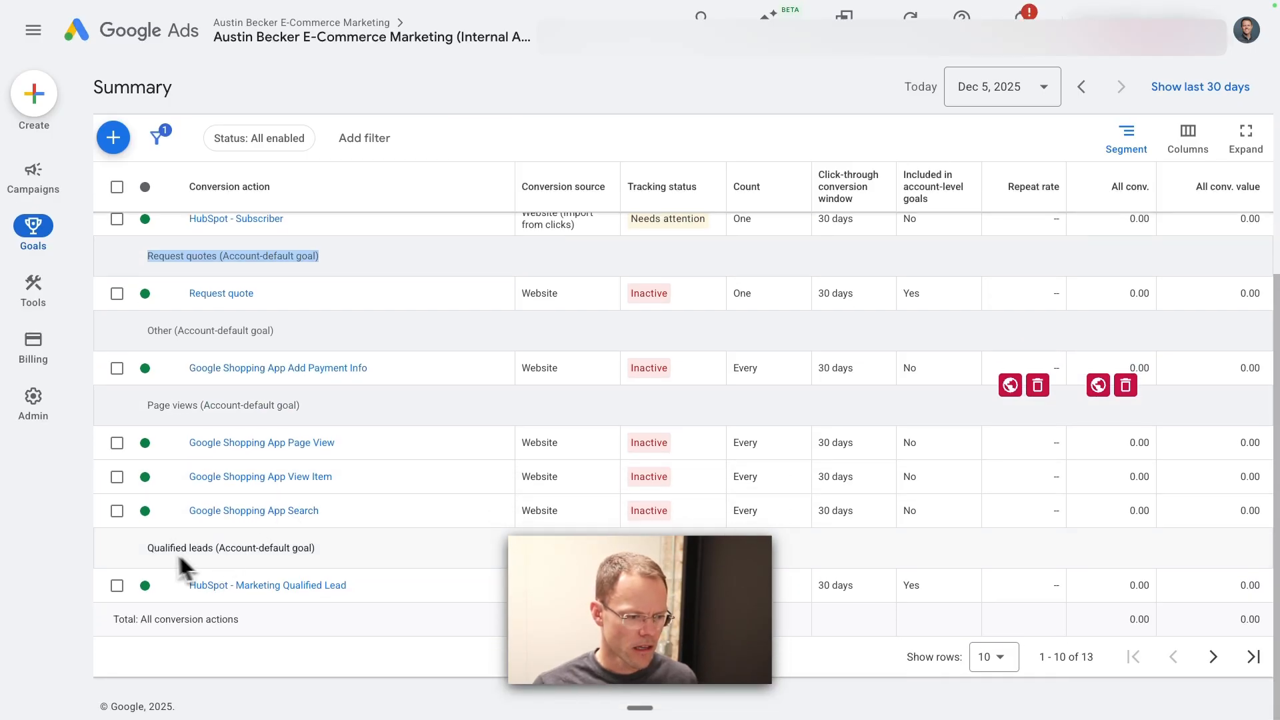
{"action": "left_click_drag", "start_coordinate": [148, 559], "coordinate": [327, 562]}
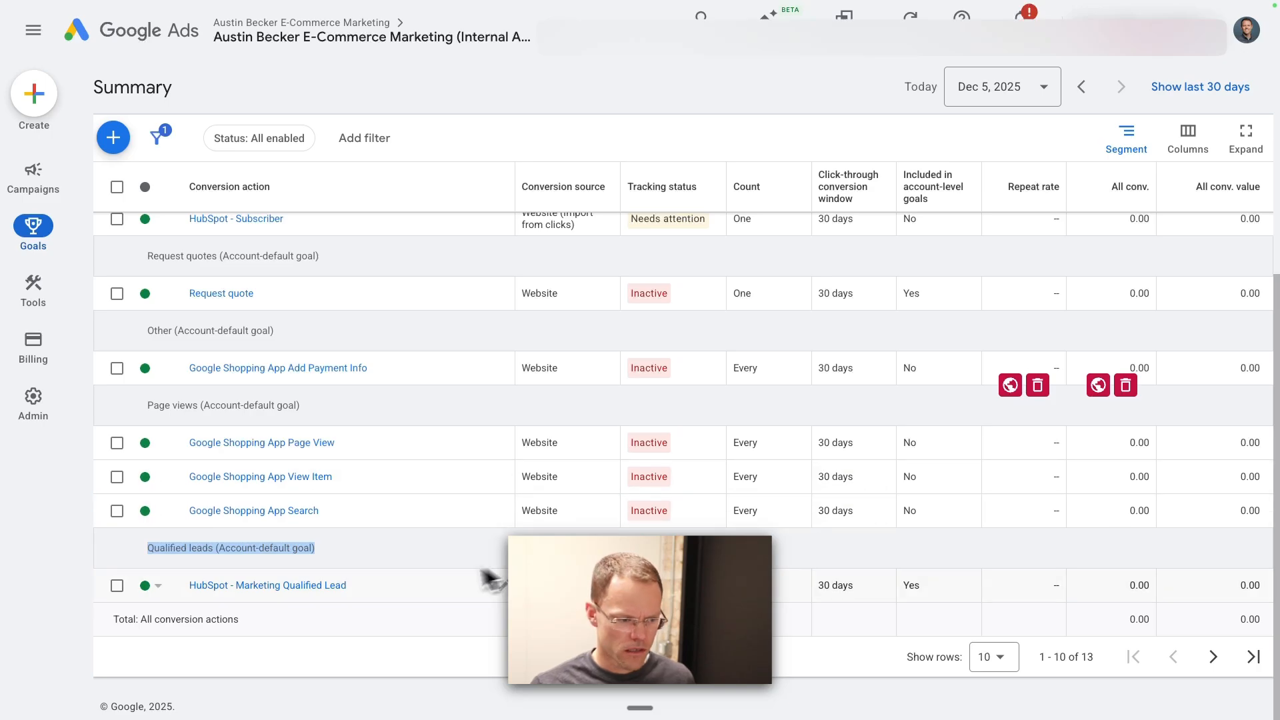
{"action": "left_click", "coordinate": [117, 586]}
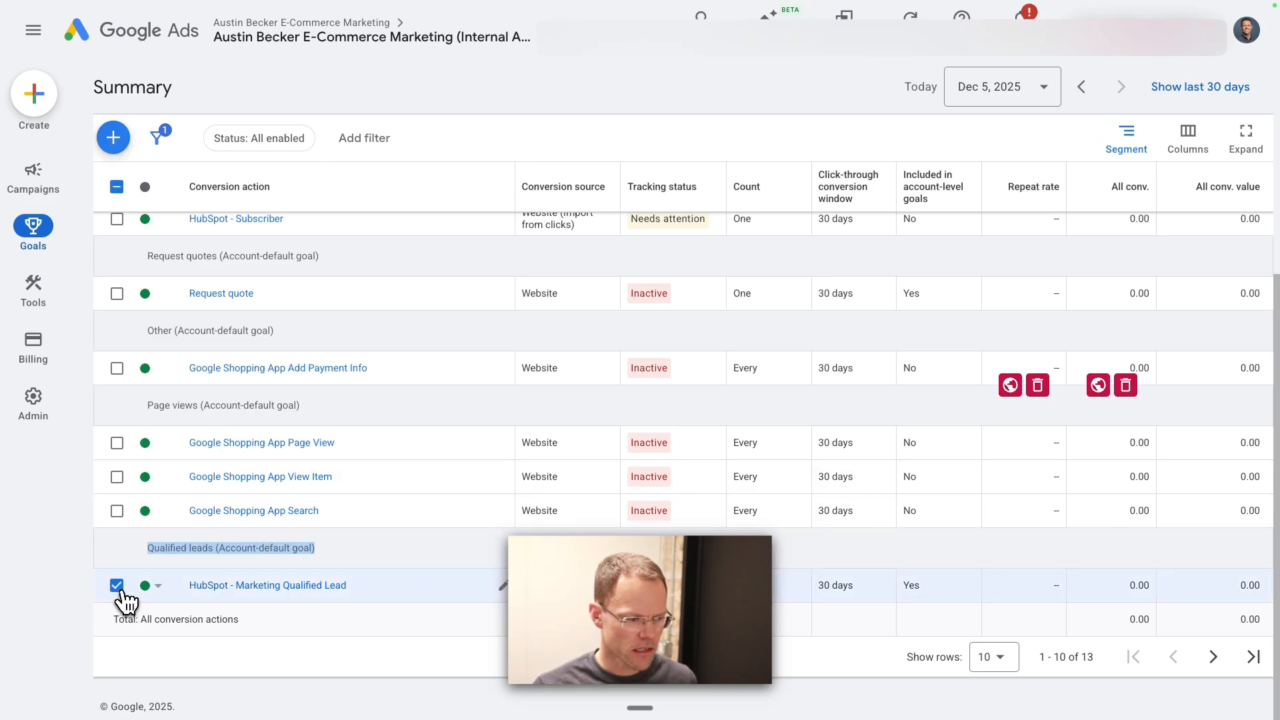
{"action": "left_click", "coordinate": [206, 141]}
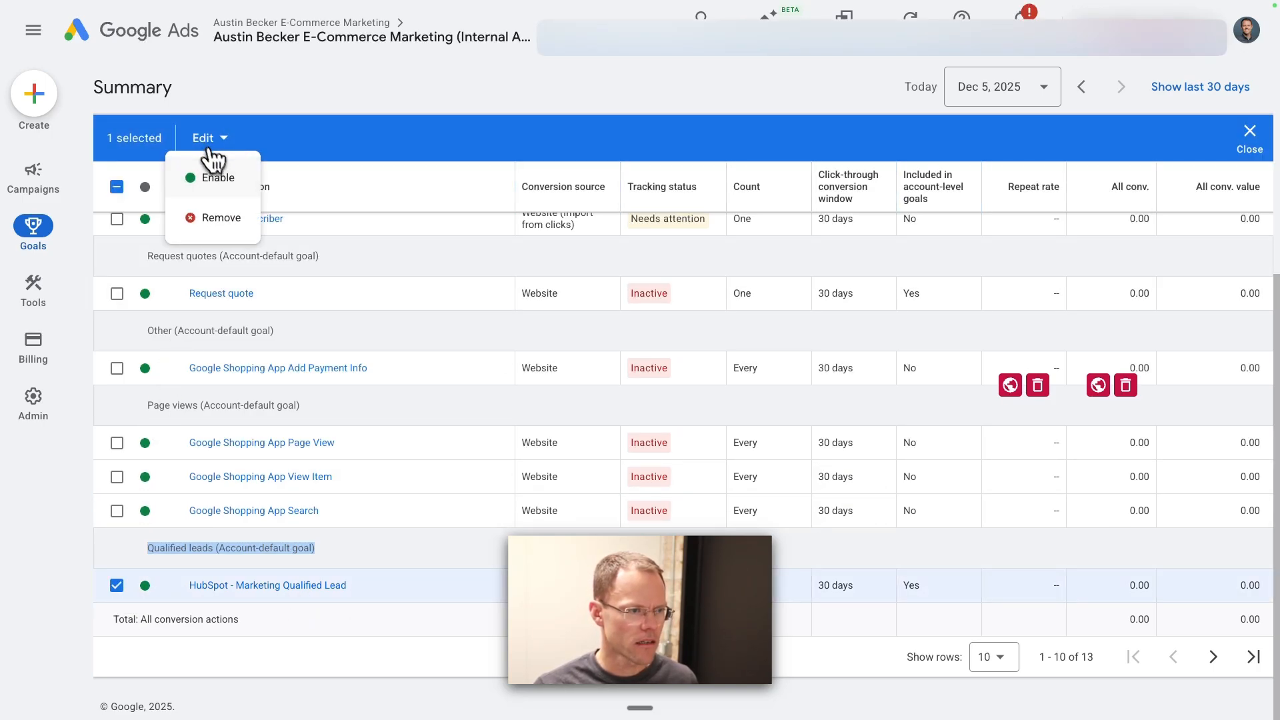
{"action": "left_click", "coordinate": [377, 637]}
Step: Review the details and editable settings of the HubSpot - Marketing Qualified Lead conversion action, and return to the goals list
{"action": "left_click", "coordinate": [323, 597]}
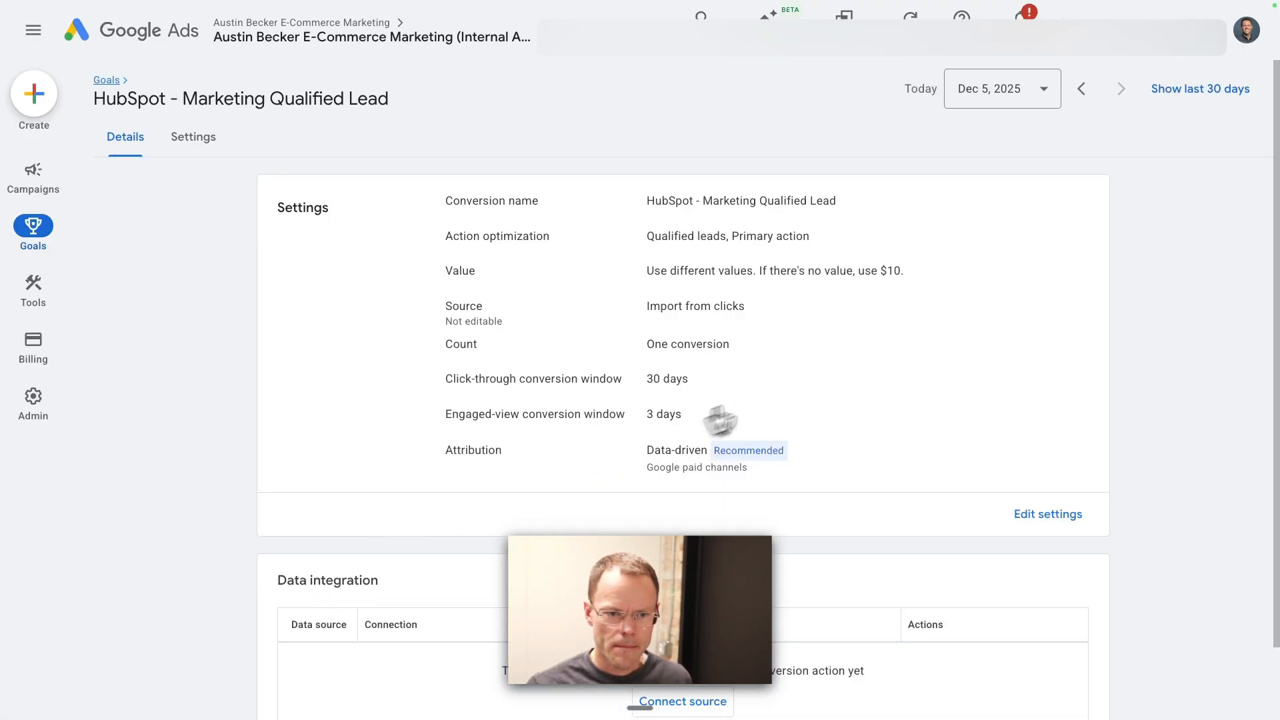
{"action": "left_click", "coordinate": [1053, 516]}
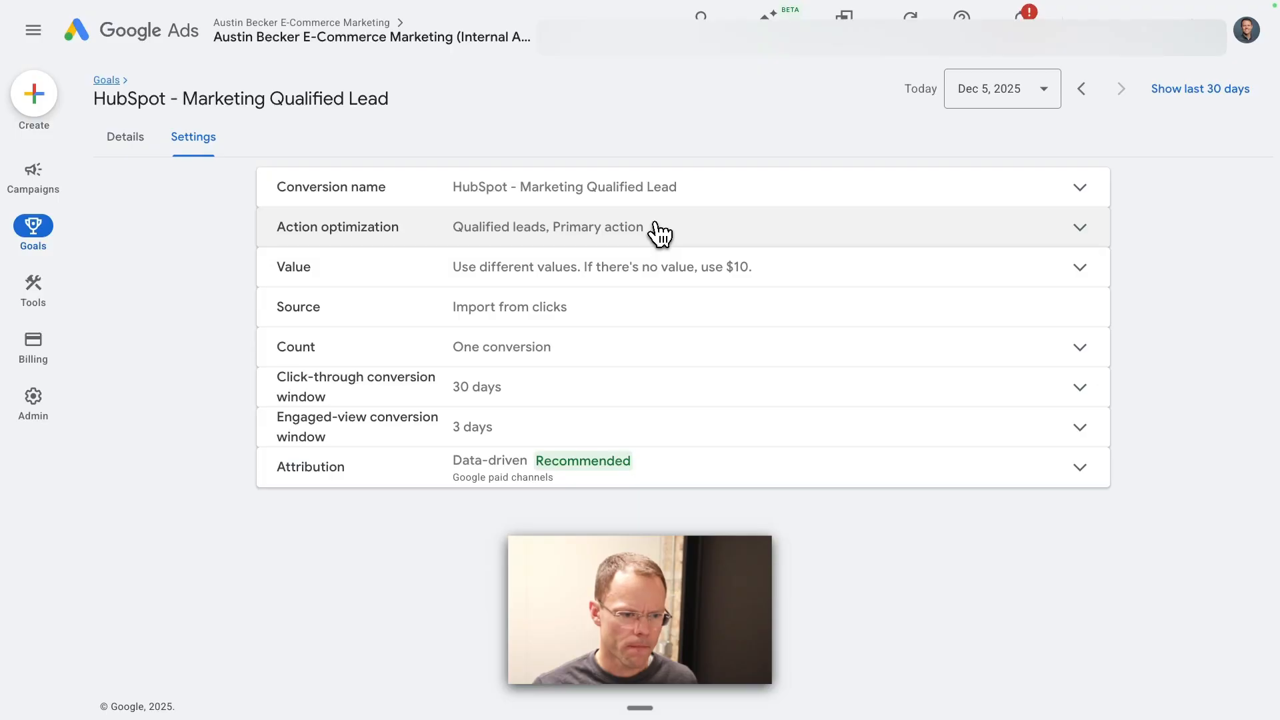
{"action": "left_click", "coordinate": [105, 81]}
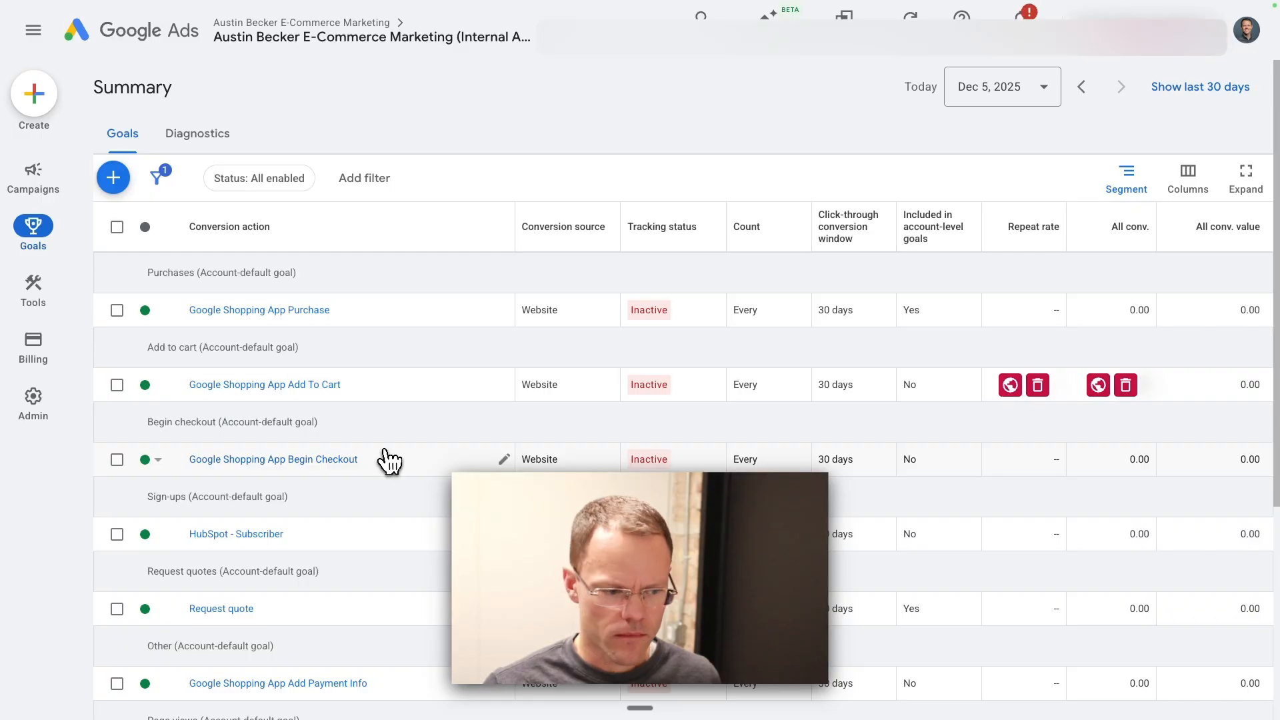
Step: Check the bulk edit options for the HubSpot - Marketing Qualified Lead and Request quote conversion actions, and clear the selection
{"action": "scroll", "coordinate": [388, 460], "scroll_direction": "down", "scroll_amount": 5}
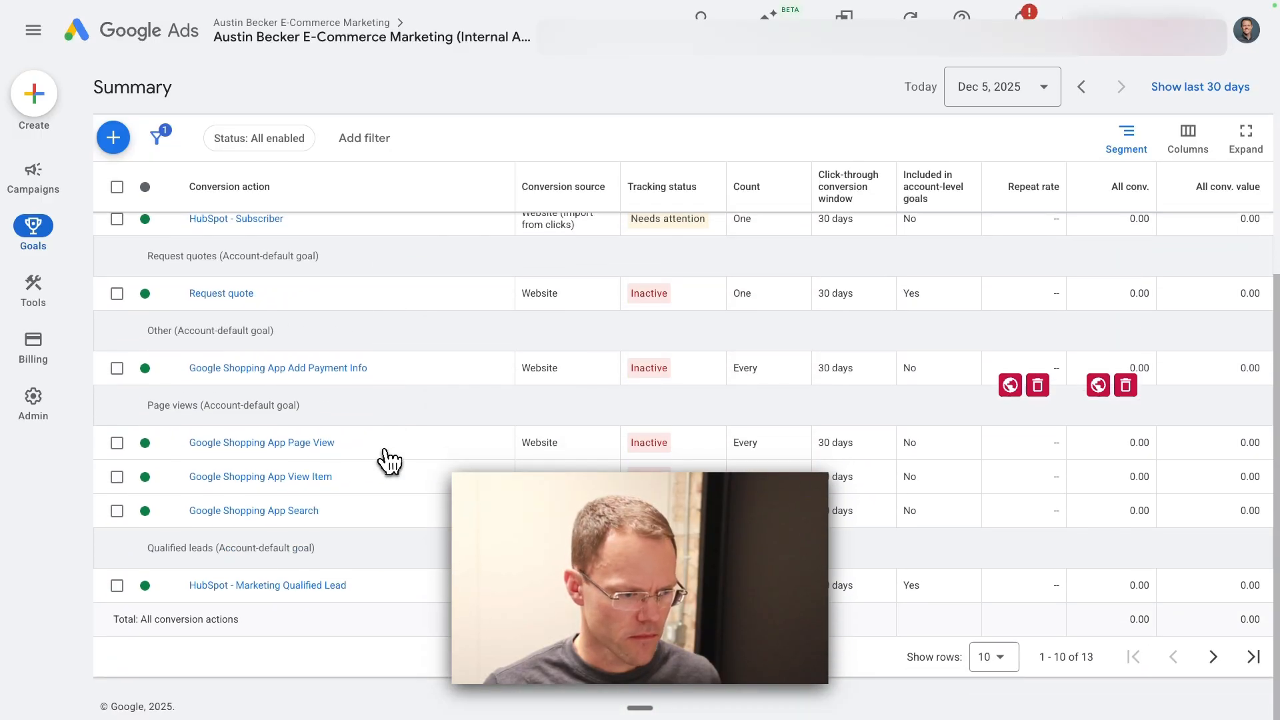
{"action": "left_click", "coordinate": [116, 586]}
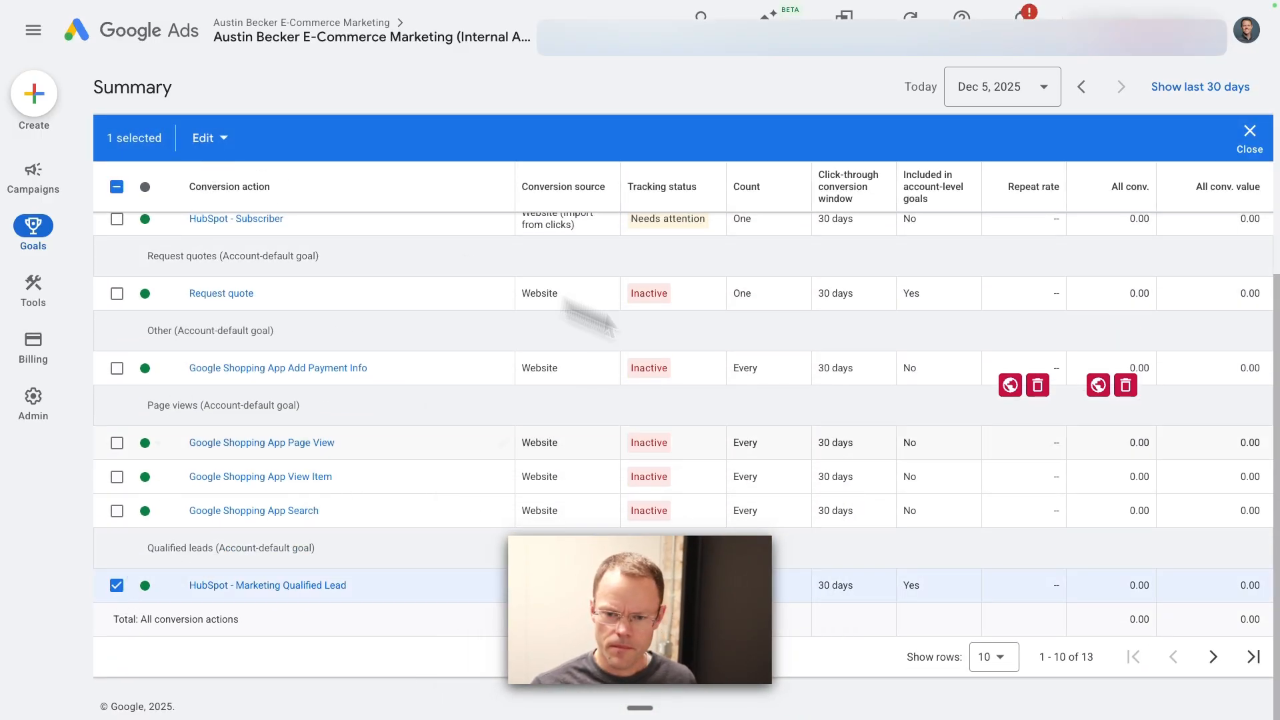
{"action": "scroll", "coordinate": [1018, 460], "scroll_direction": "up", "scroll_amount": 2}
{"action": "scroll", "coordinate": [1017, 460], "scroll_direction": "up", "scroll_amount": 1}
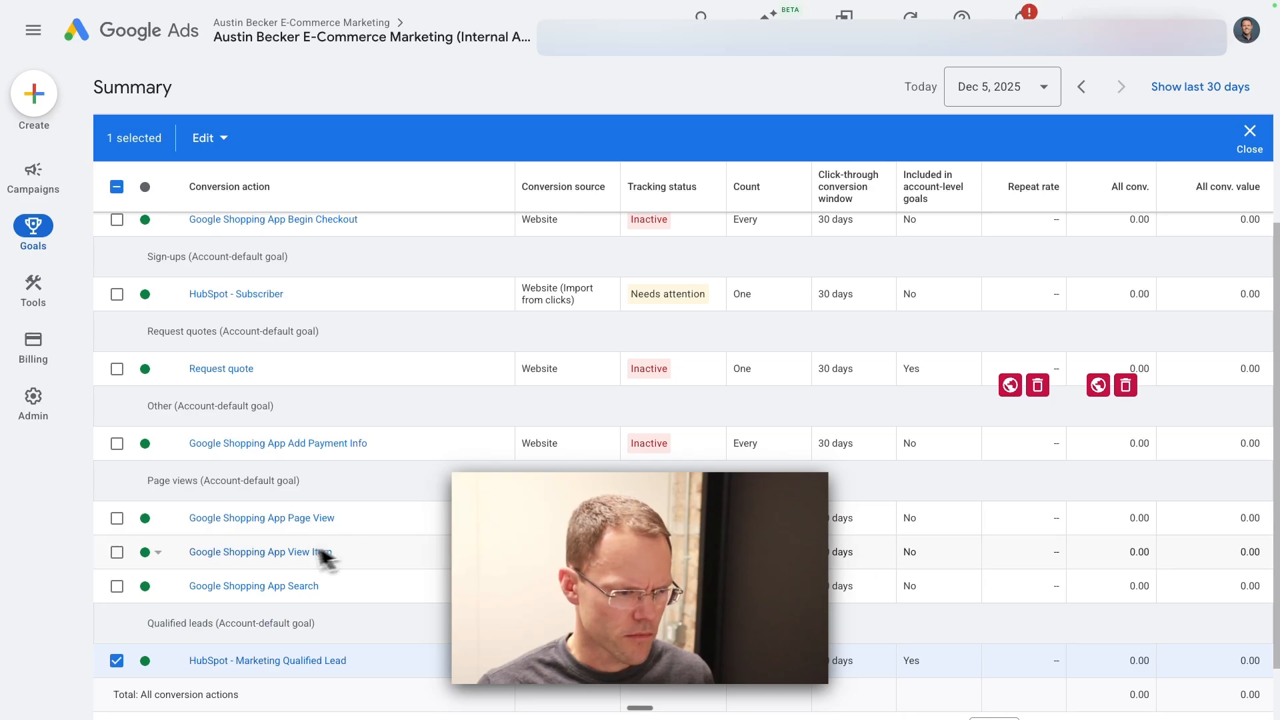
{"action": "scroll", "coordinate": [274, 440], "scroll_direction": "up", "scroll_amount": 3}
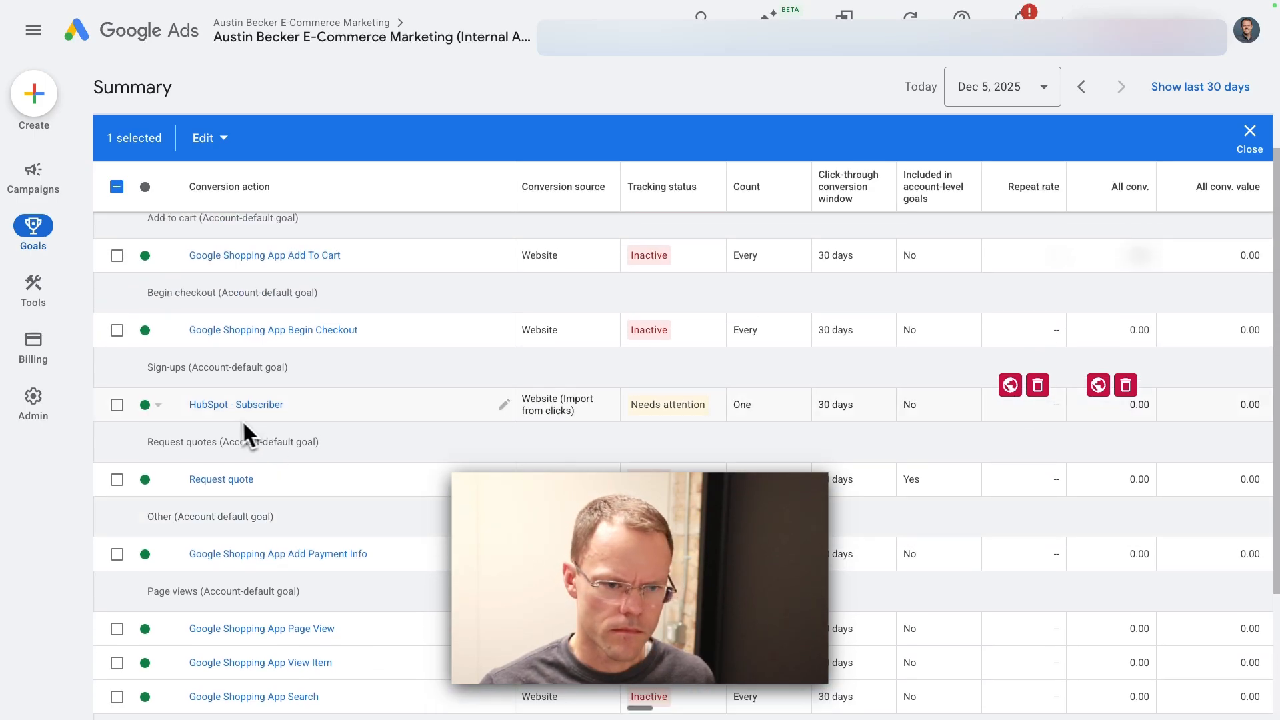
{"action": "left_click", "coordinate": [117, 480]}
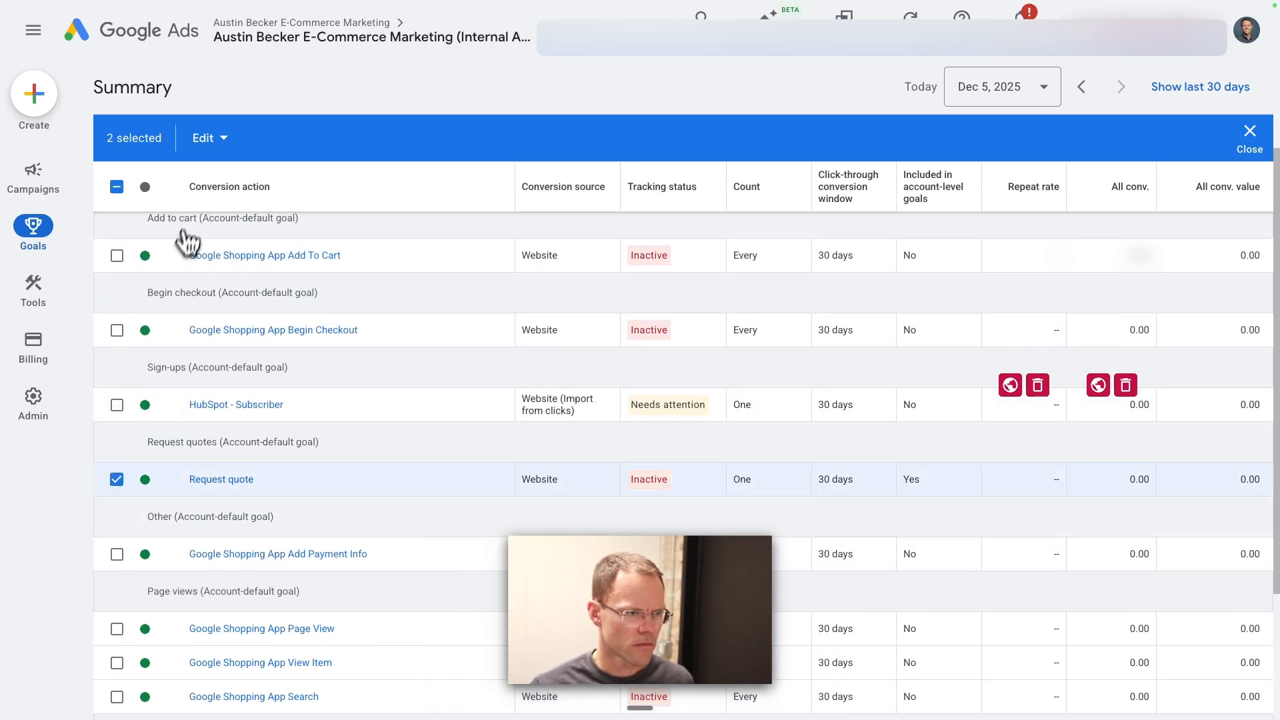
{"action": "left_click", "coordinate": [204, 138]}
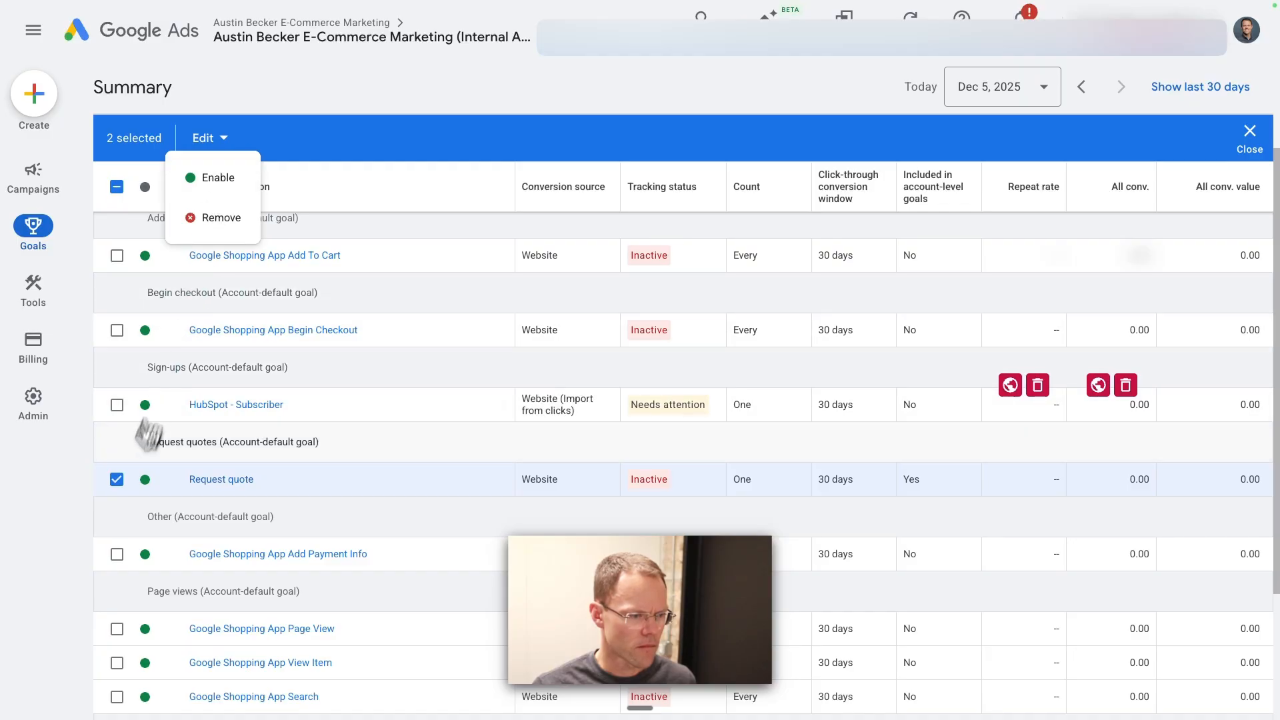
{"action": "left_click", "coordinate": [116, 479]}
{"action": "scroll", "coordinate": [121, 482], "scroll_direction": "down", "scroll_amount": 3}
{"action": "left_click", "coordinate": [117, 585]}
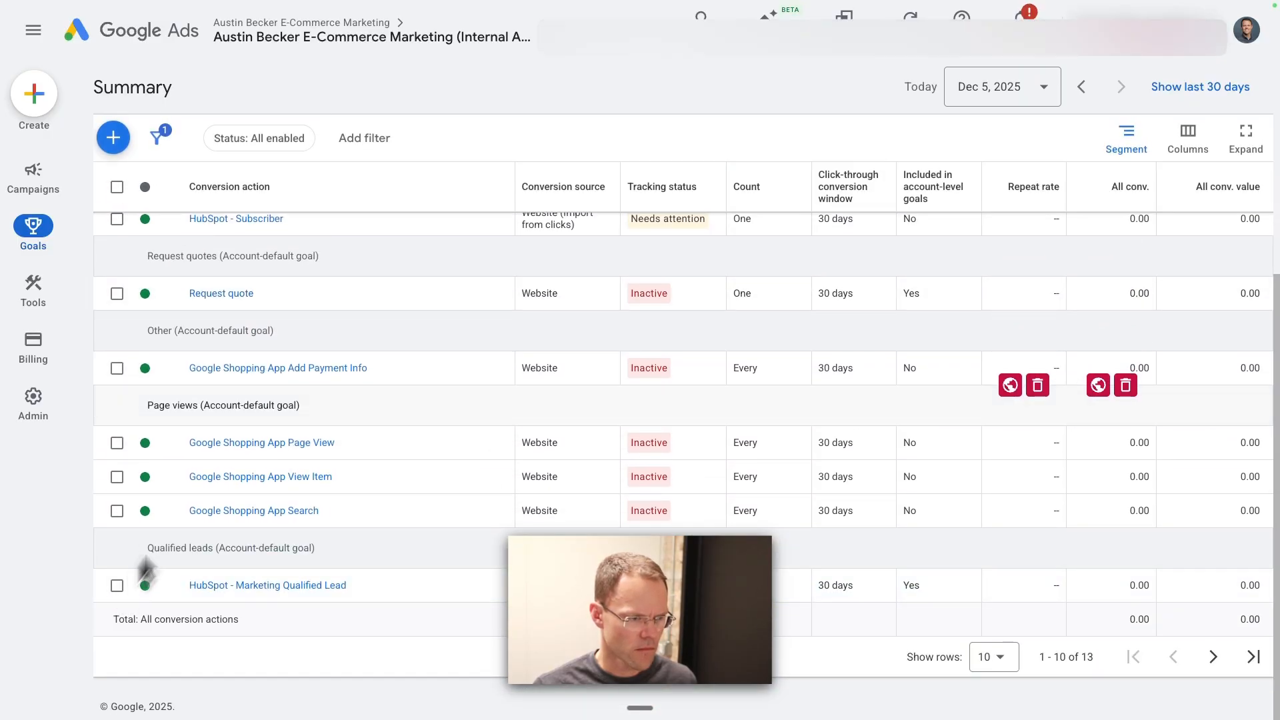
Step: Check the tracking status details of the HubSpot - Subscriber conversion action
{"action": "scroll", "coordinate": [309, 362], "scroll_direction": "up", "scroll_amount": 3}
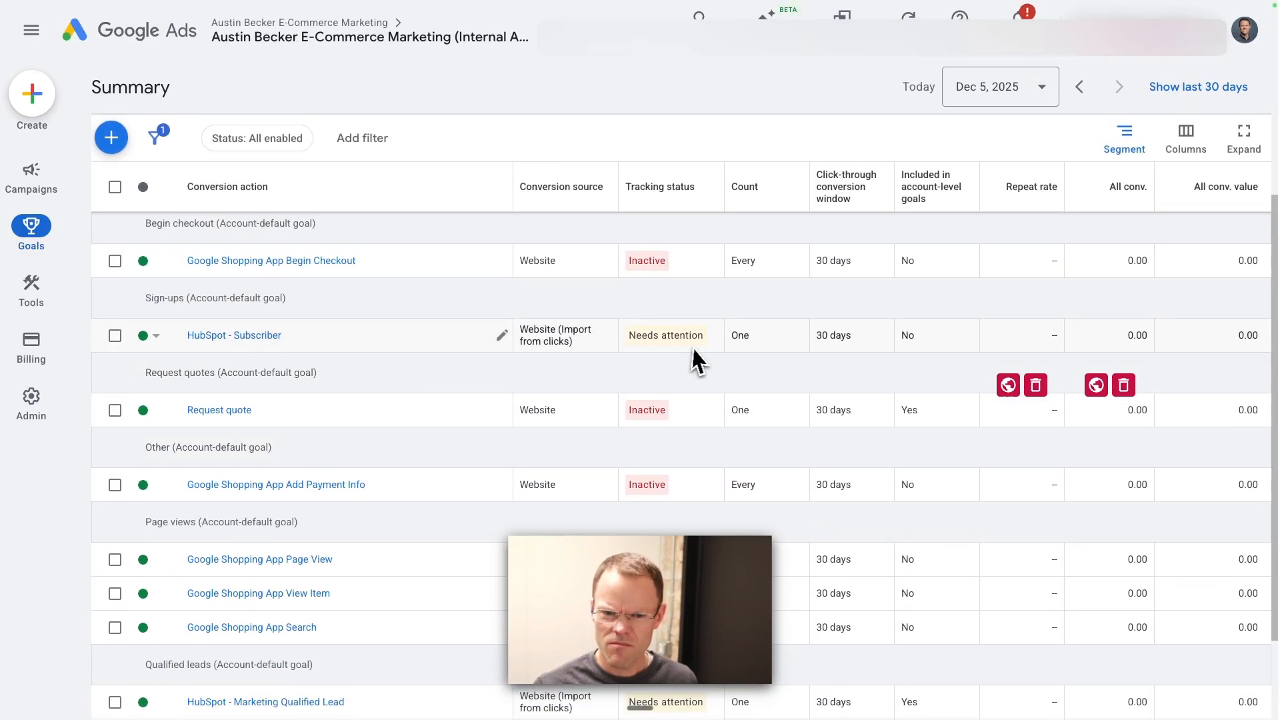
{"action": "mouse_move", "coordinate": [692, 349]}
{"action": "key", "text": "super+minus"}
{"action": "key", "text": "super+minus"}
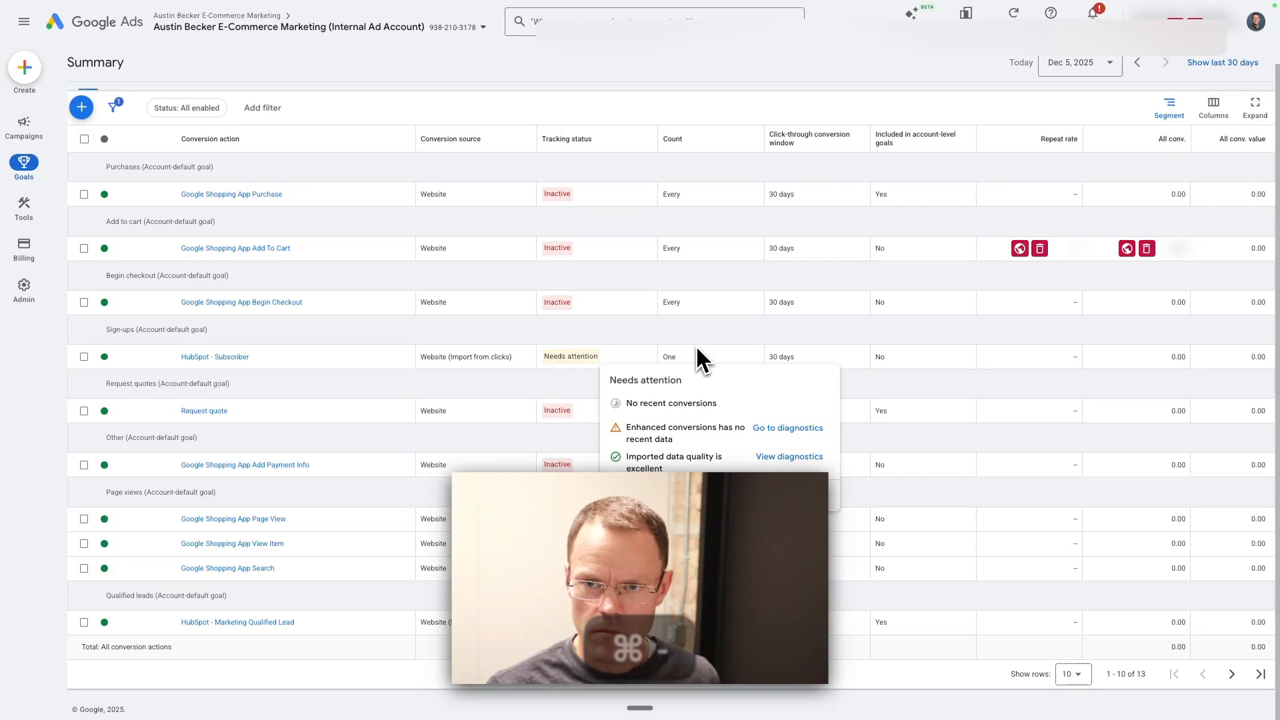
{"action": "key", "text": "super+equal"}
{"action": "key", "text": "super+equal"}
{"action": "key", "text": "super+equal"}
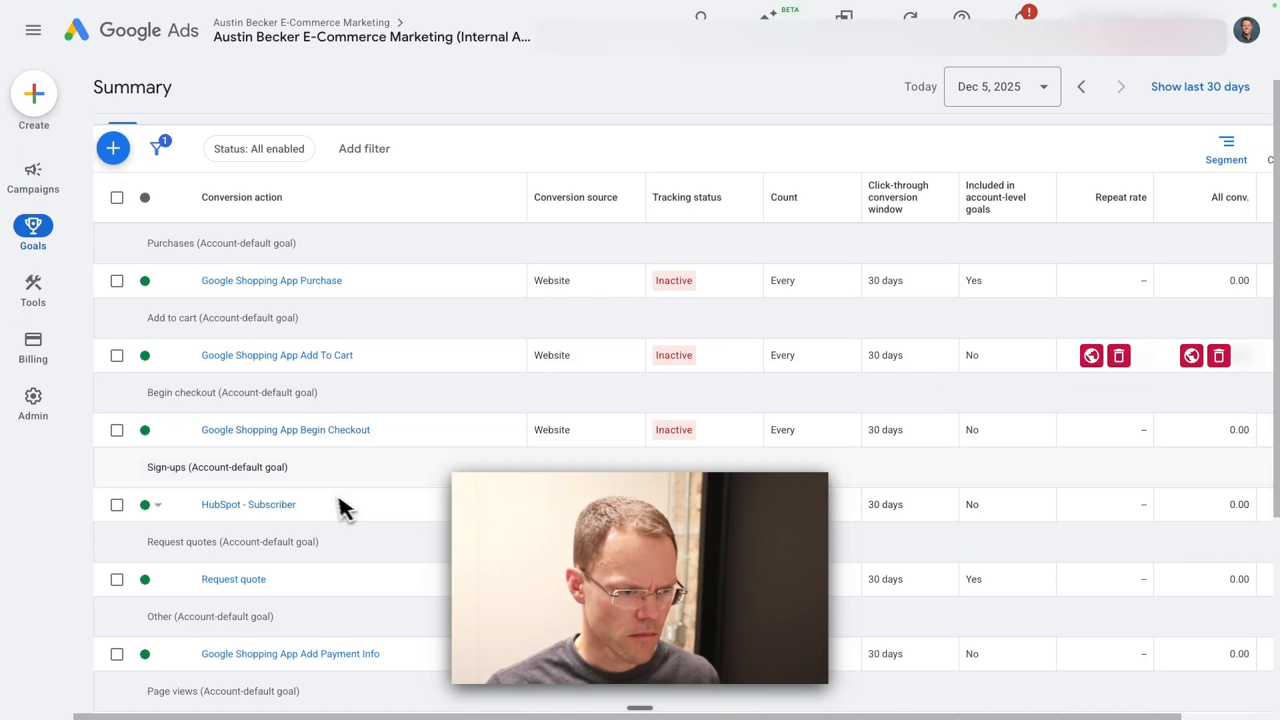
Step: Review the Request quote conversion action's settings, including conversion name and action optimization, and return to the goals list
{"action": "scroll", "coordinate": [344, 508], "scroll_direction": "down", "scroll_amount": 3}
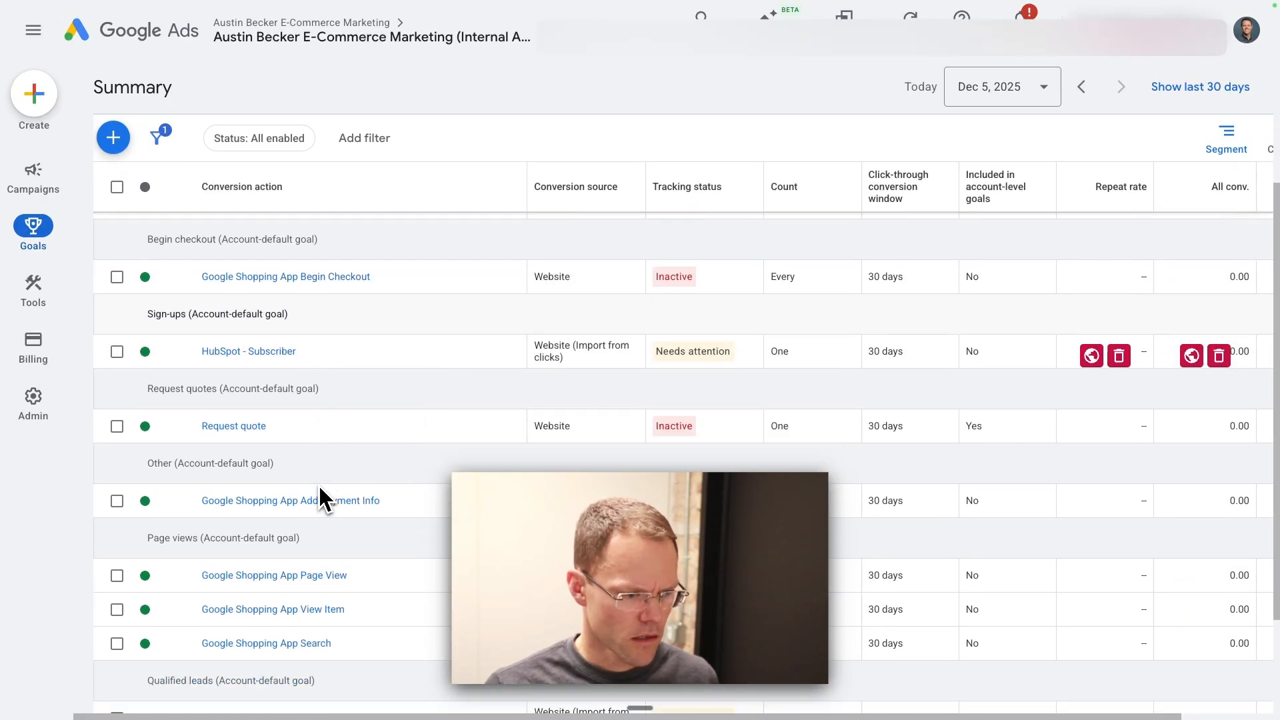
{"action": "left_click", "coordinate": [226, 426]}
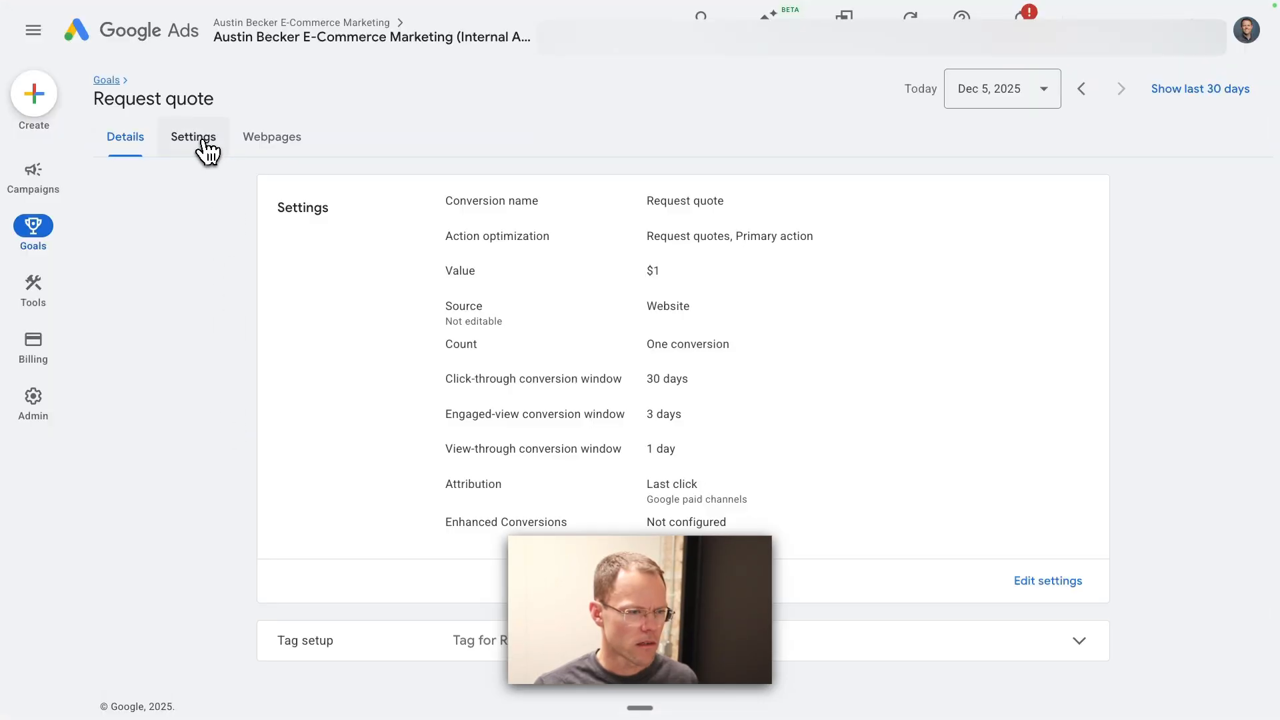
{"action": "left_click", "coordinate": [202, 140]}
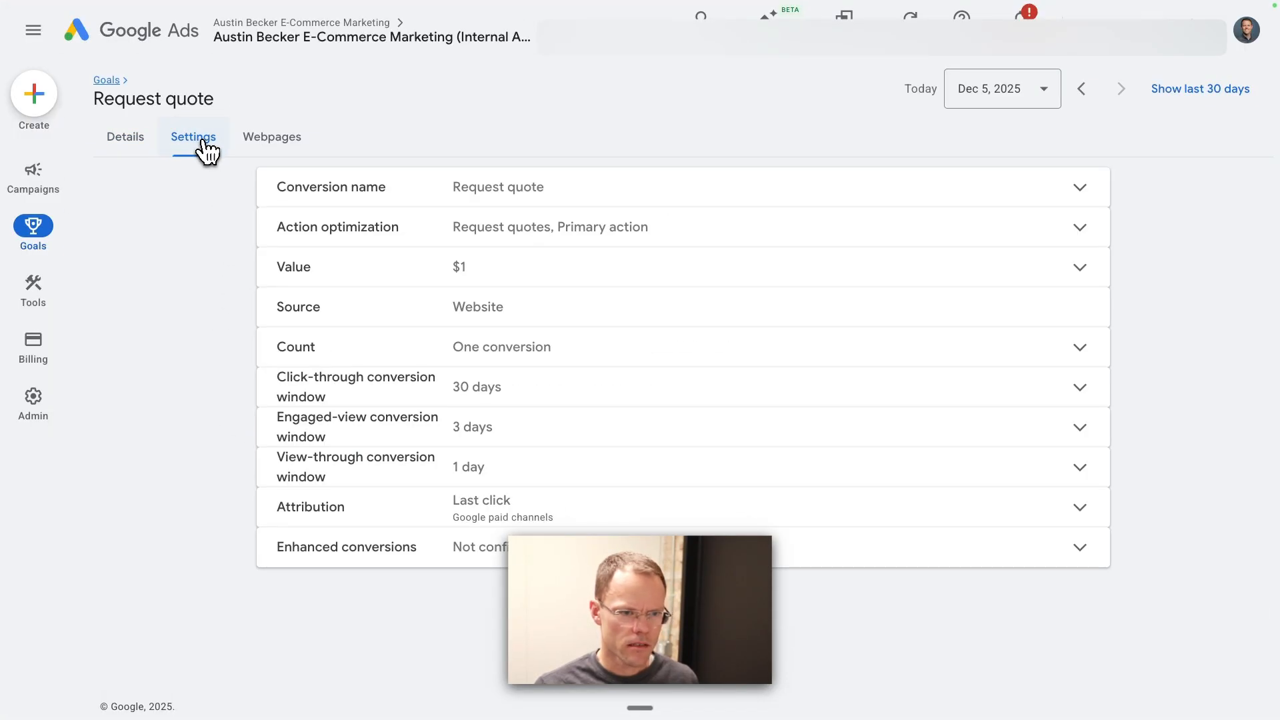
{"action": "left_click", "coordinate": [554, 227]}
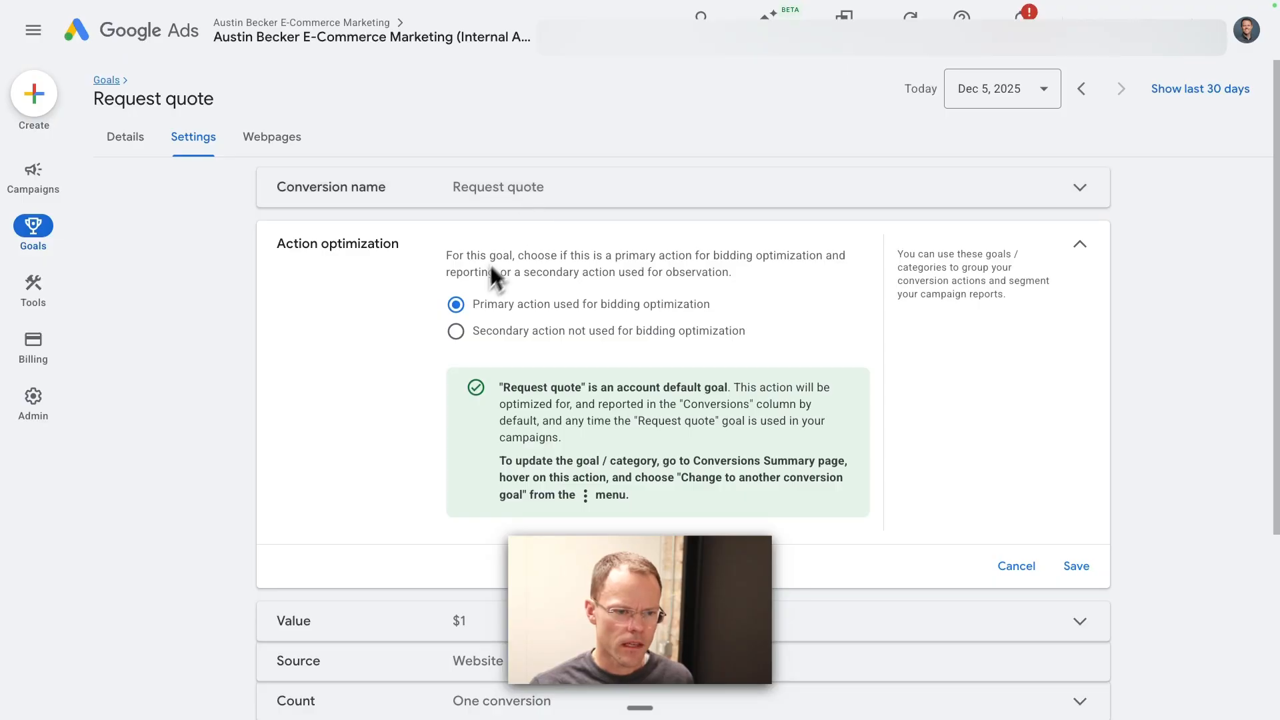
{"action": "left_click", "coordinate": [486, 194]}
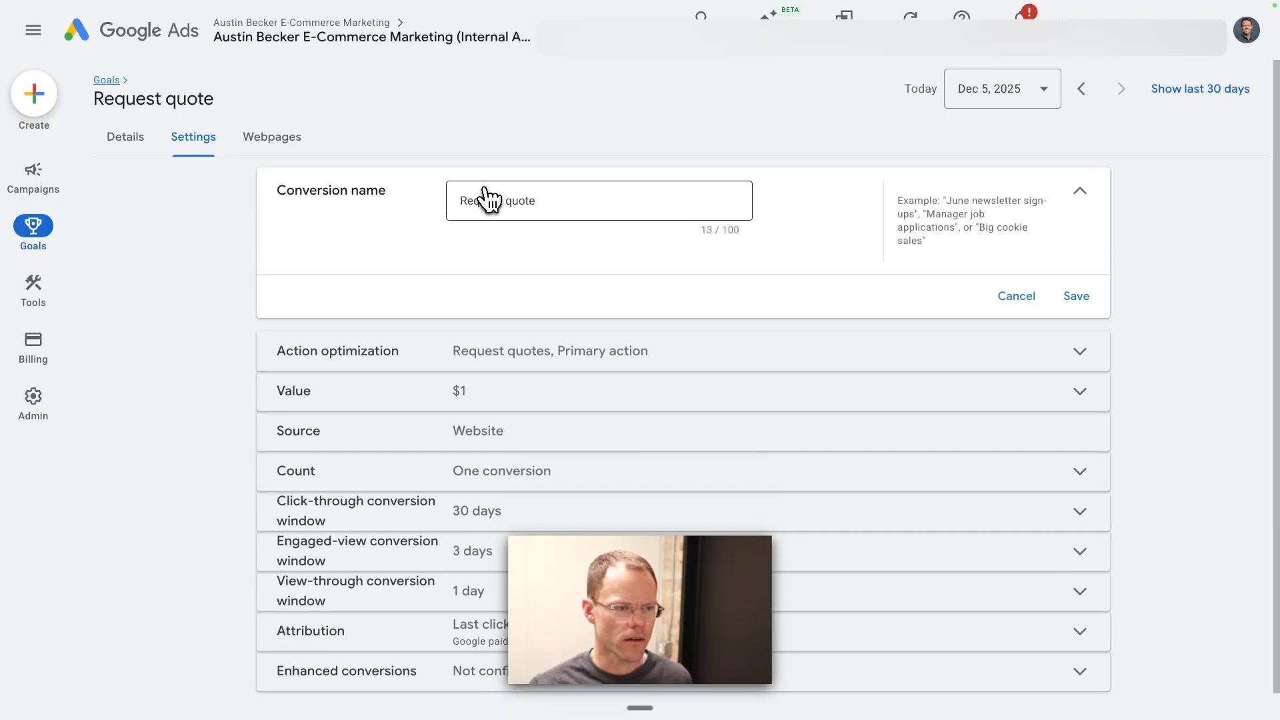
{"action": "left_click", "coordinate": [543, 352]}
{"action": "scroll", "coordinate": [543, 355], "scroll_direction": "down", "scroll_amount": 4}
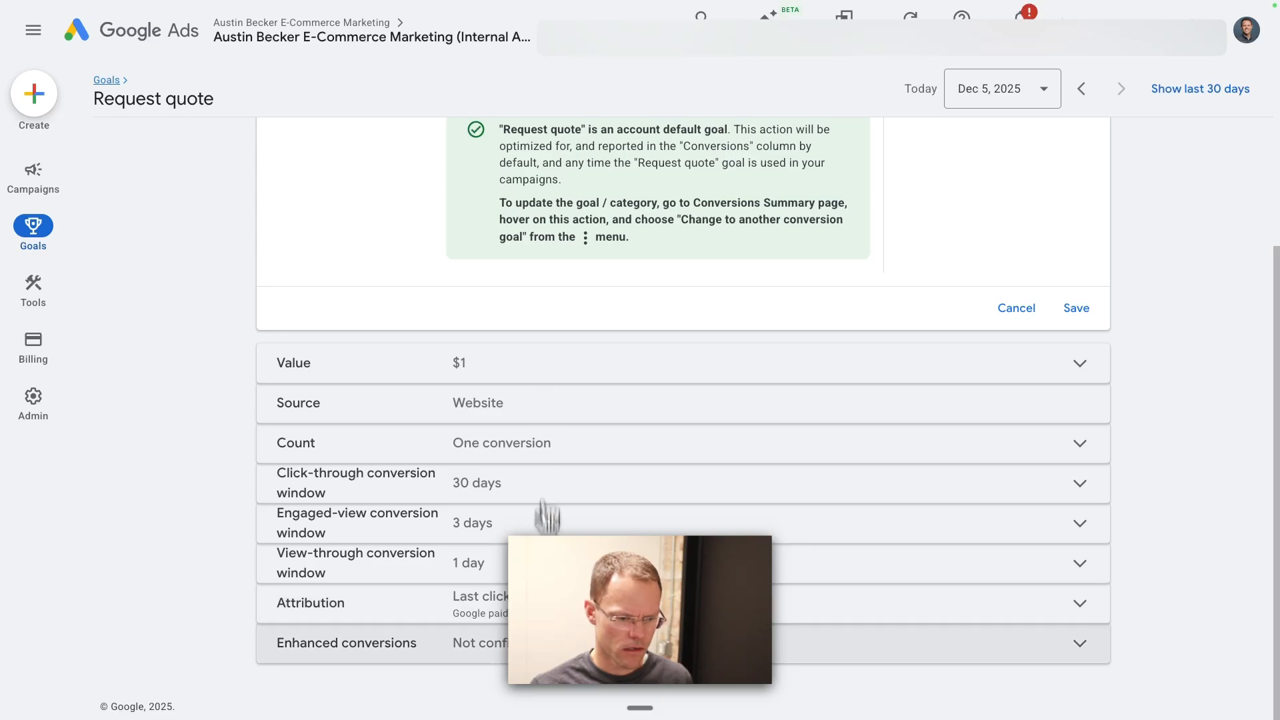
{"action": "scroll", "coordinate": [143, 251], "scroll_direction": "up", "scroll_amount": 4}
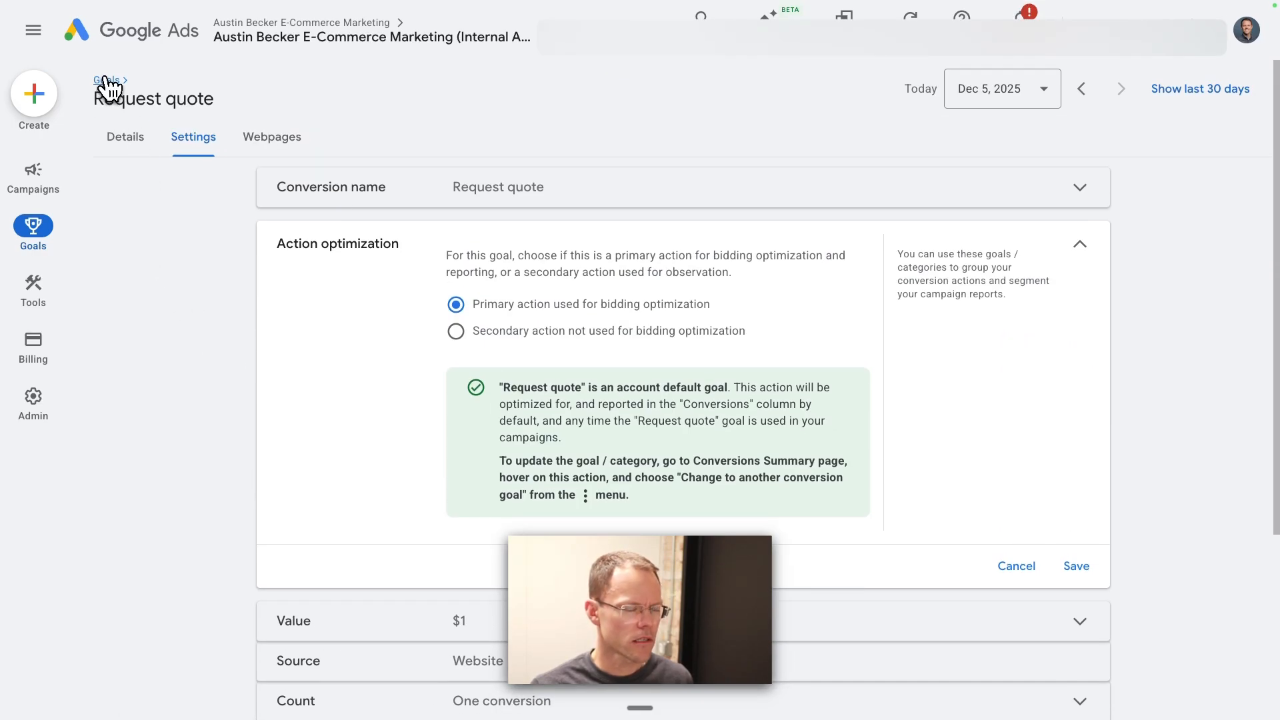
{"action": "left_click", "coordinate": [130, 133]}
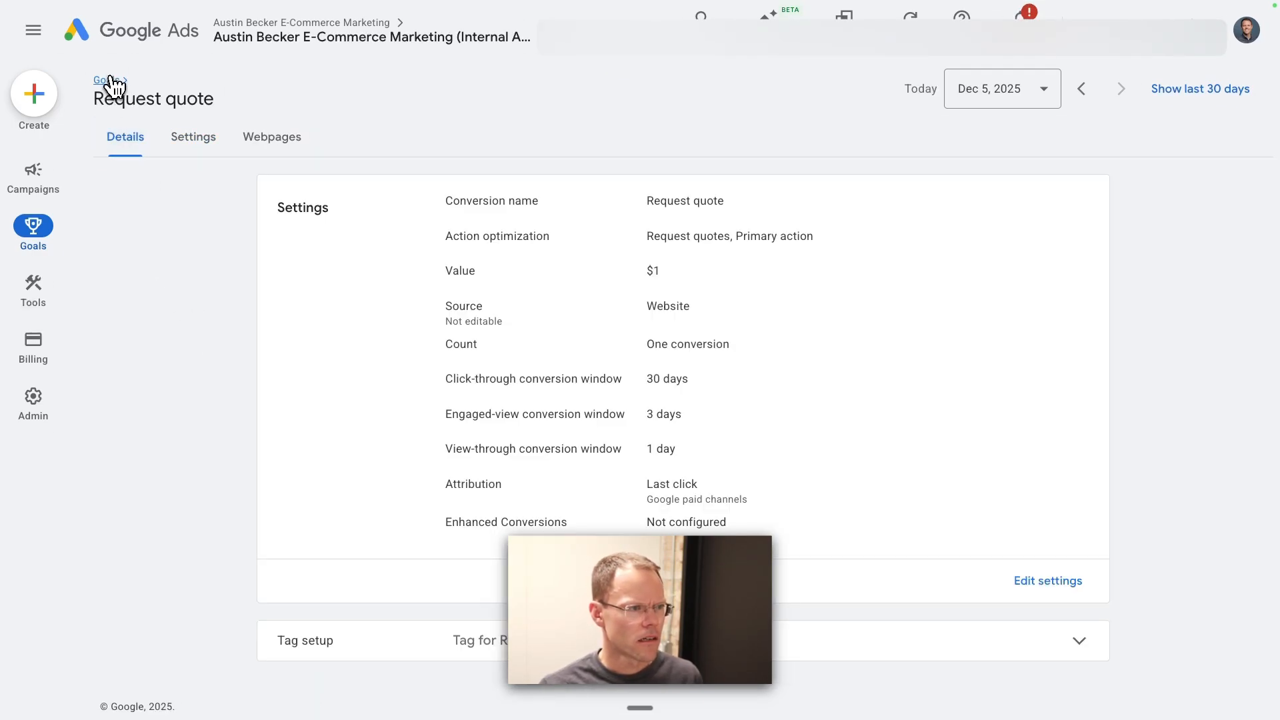
{"action": "left_click", "coordinate": [107, 81]}
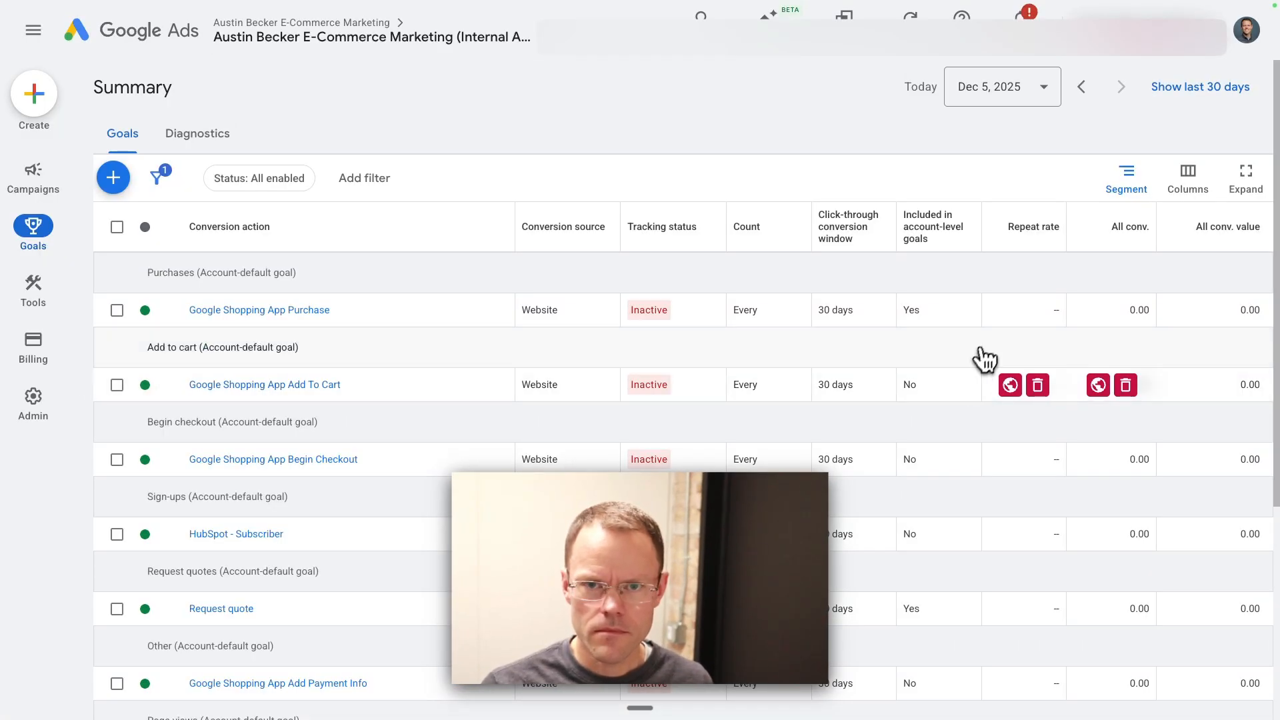
Step: Use ZeroBlur to blur the page header and remove the blurs in the Google Shopping App Add To Cart row, and close its editing tools
{"action": "mouse_move", "coordinate": [926, 13]}
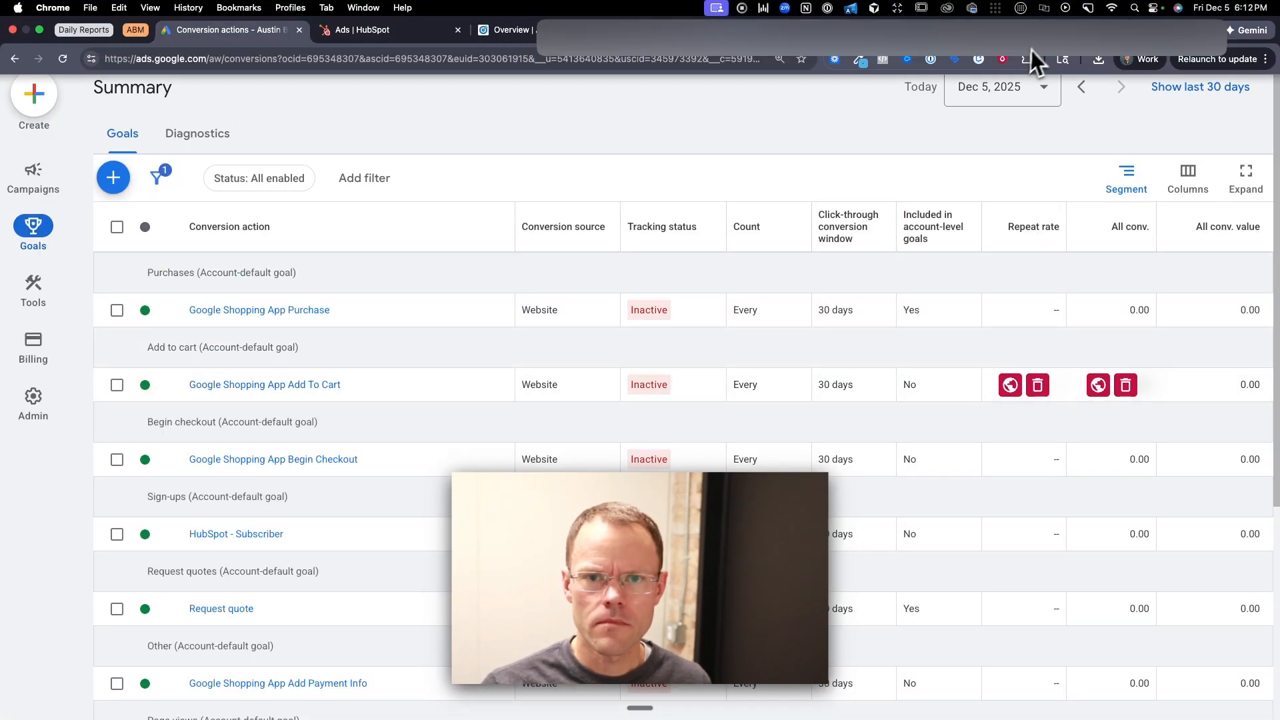
{"action": "left_click", "coordinate": [999, 60]}
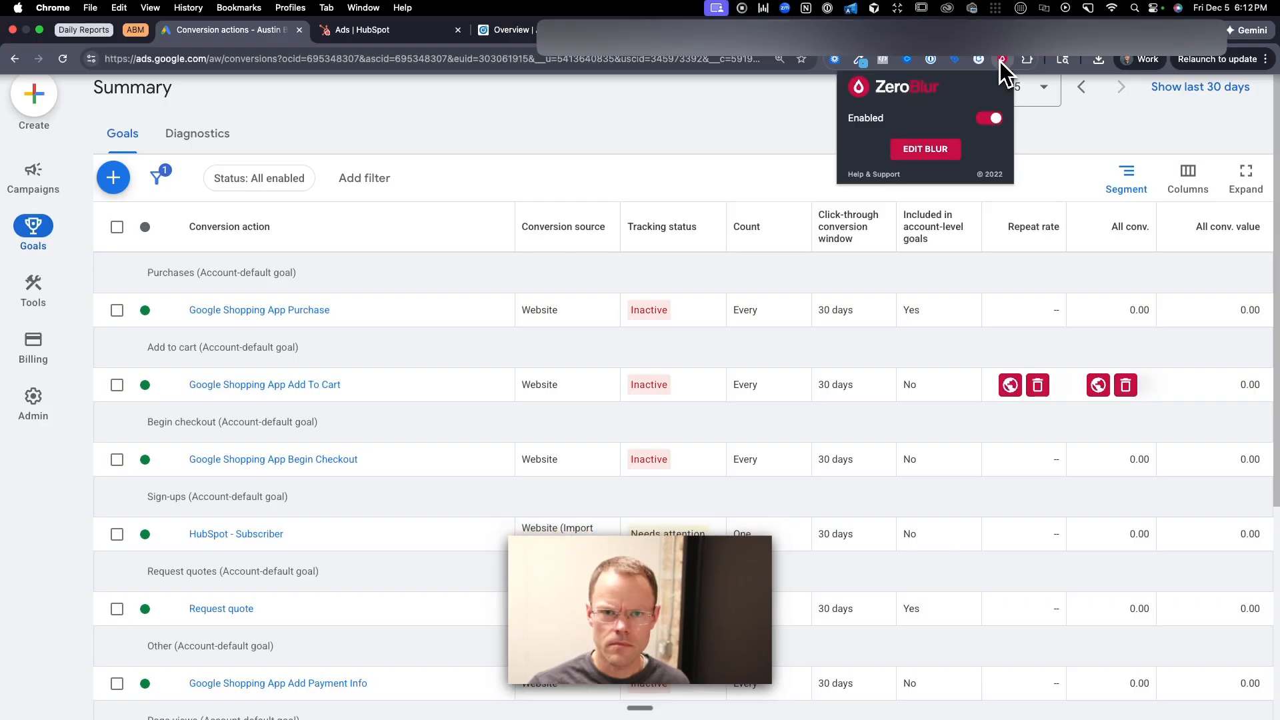
{"action": "left_click", "coordinate": [923, 133]}
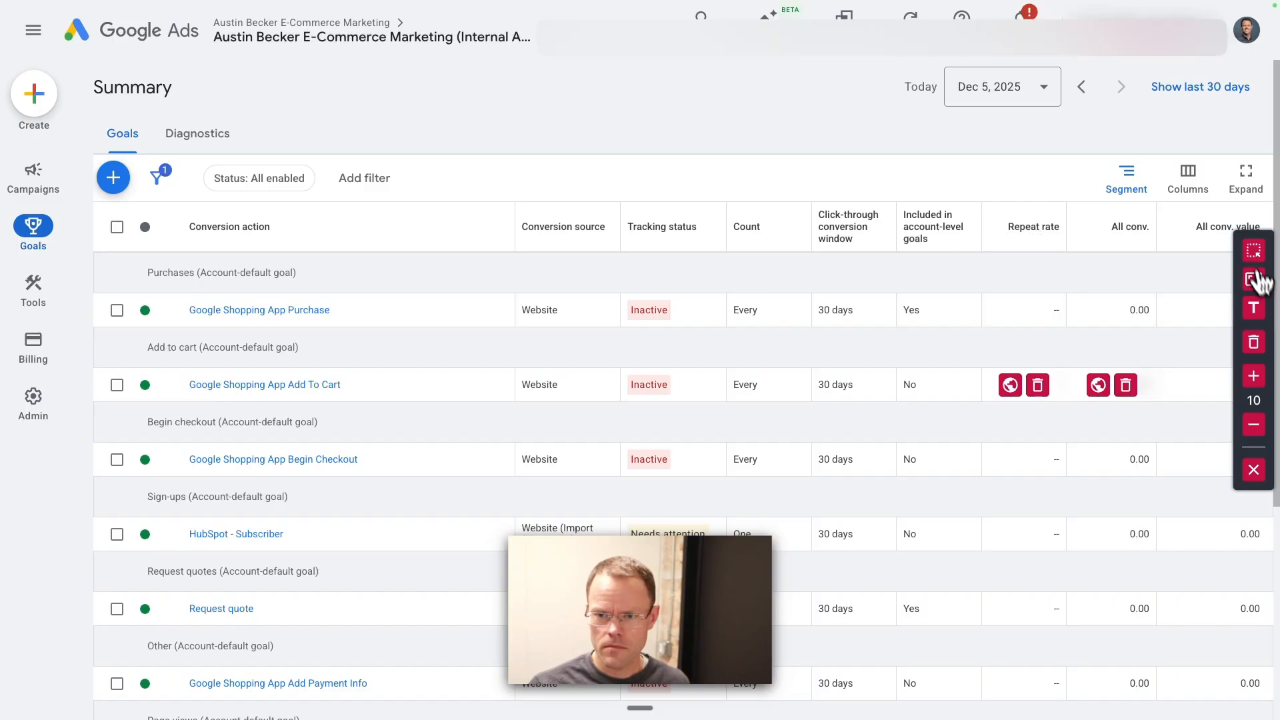
{"action": "left_click", "coordinate": [1252, 253]}
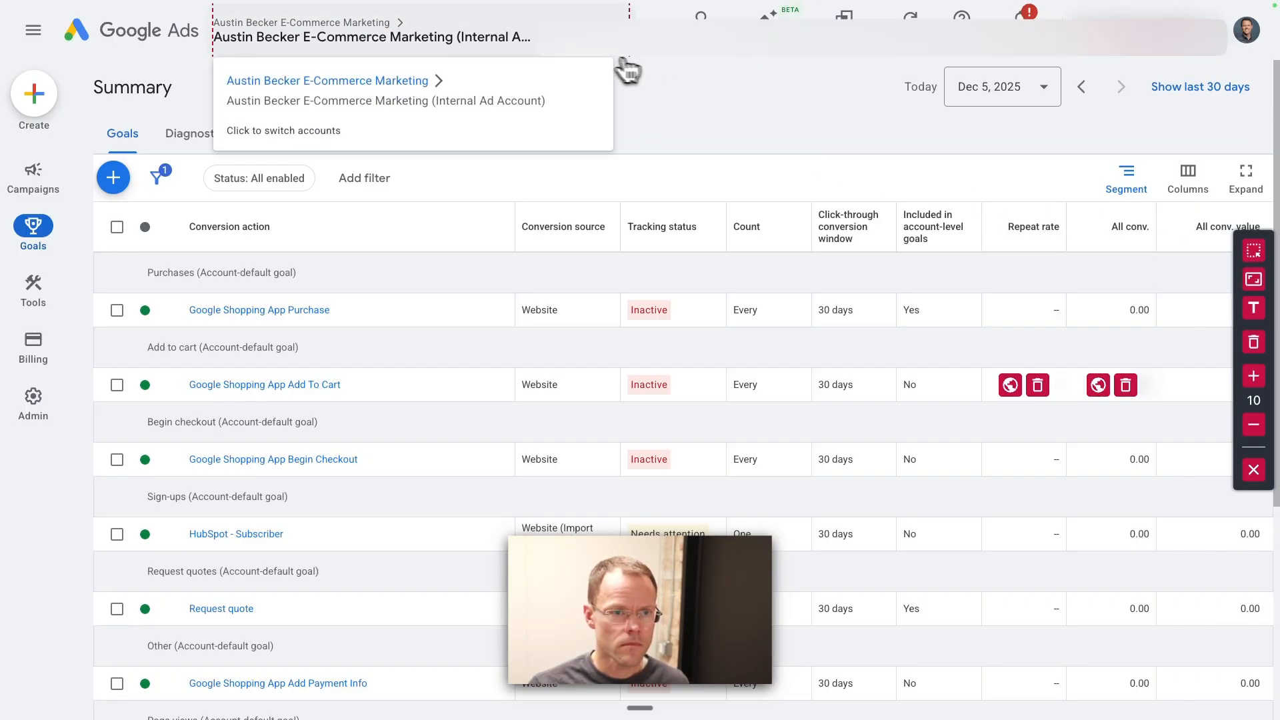
{"action": "left_click", "coordinate": [633, 60]}
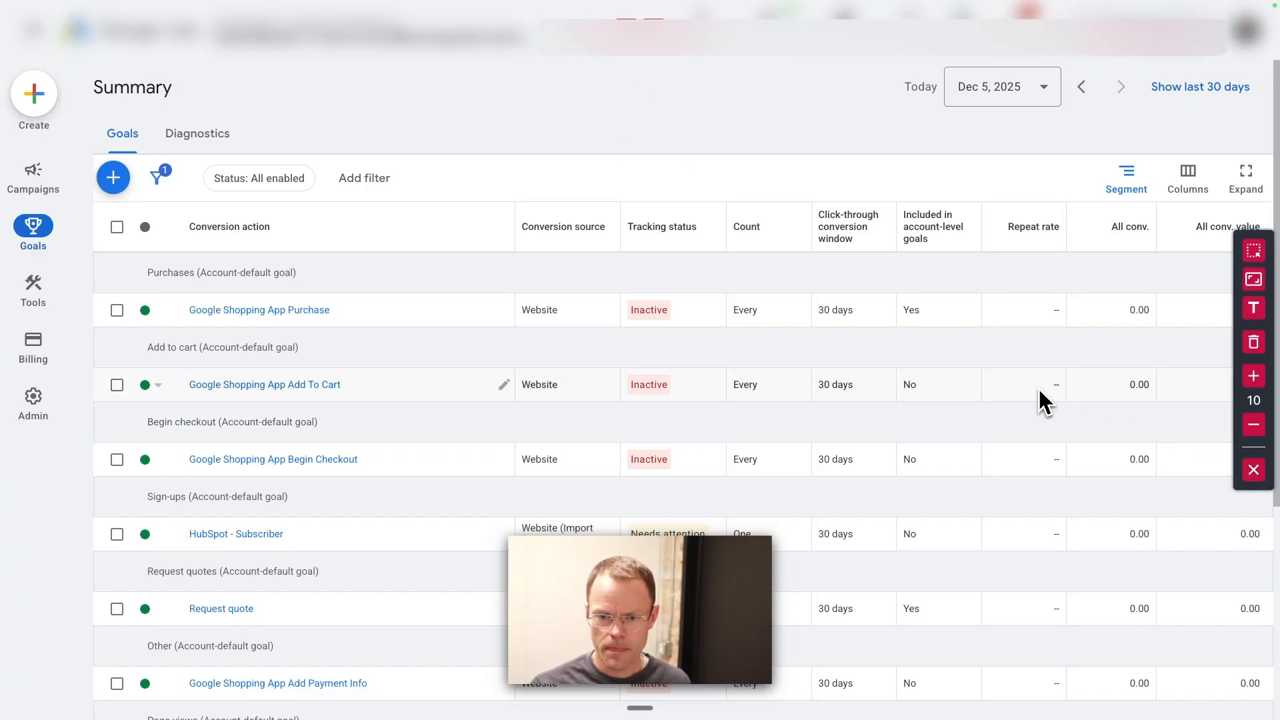
{"action": "left_click", "coordinate": [1253, 470]}
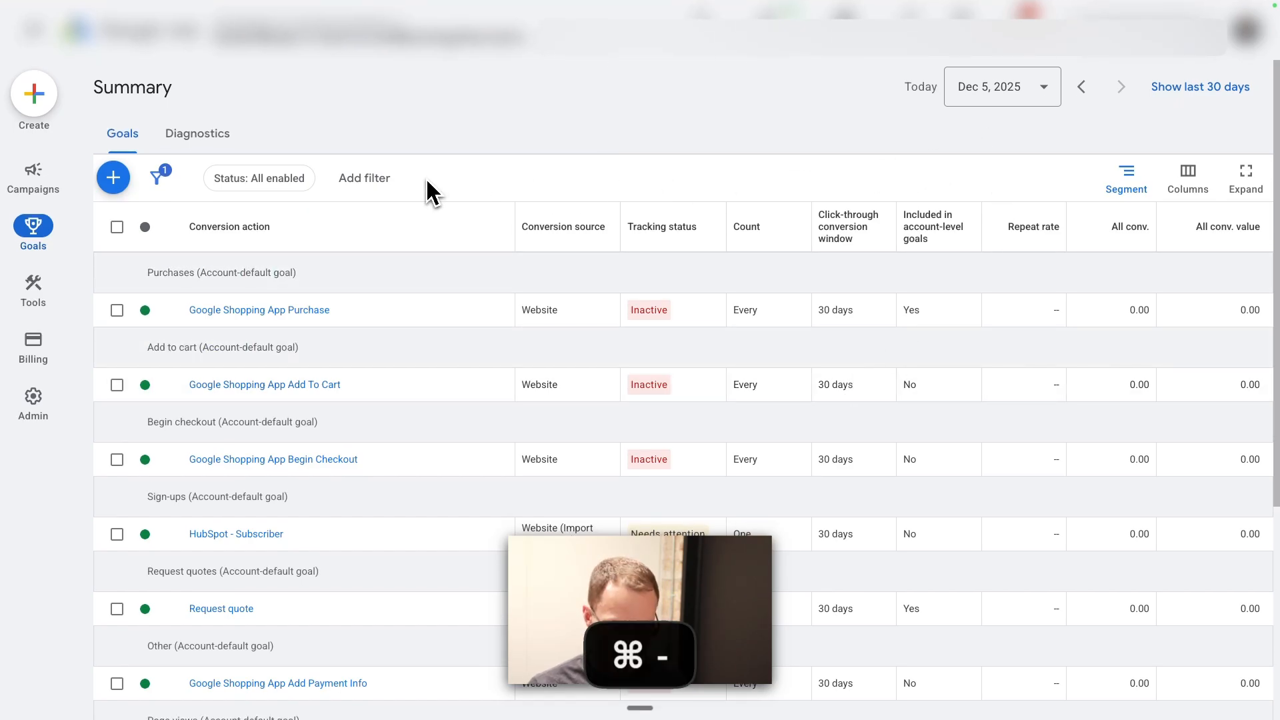
Step: Return to the goals summary and expand the Purchase goal to view its conversion actions
{"action": "key", "text": "super+equal"}
{"action": "left_click", "coordinate": [199, 140]}
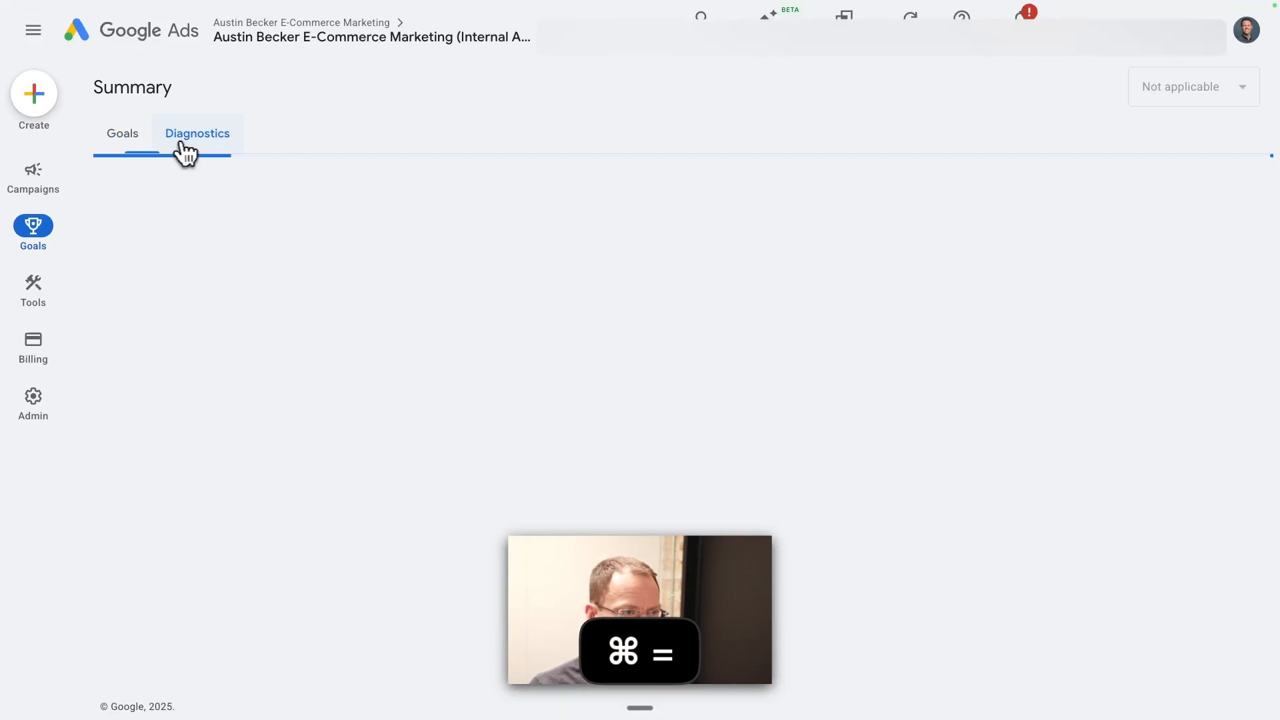
{"action": "left_click", "coordinate": [113, 159]}
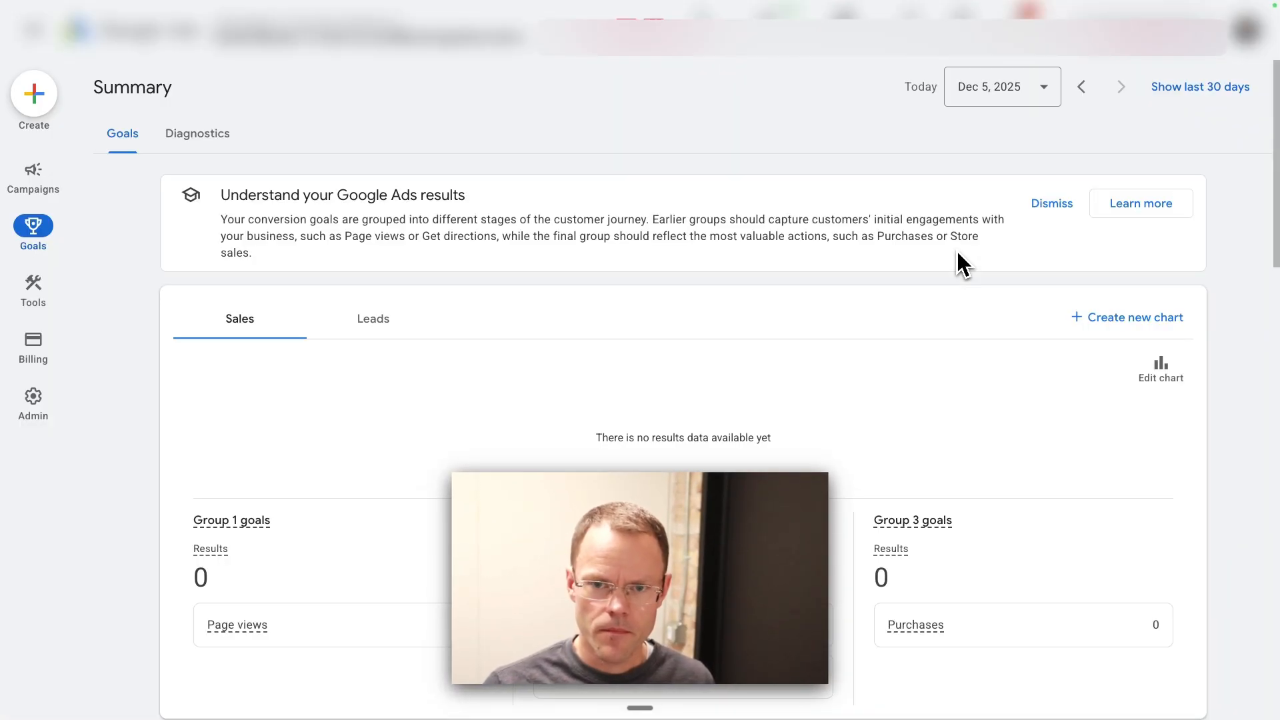
{"action": "scroll", "coordinate": [892, 340], "scroll_direction": "down", "scroll_amount": 8}
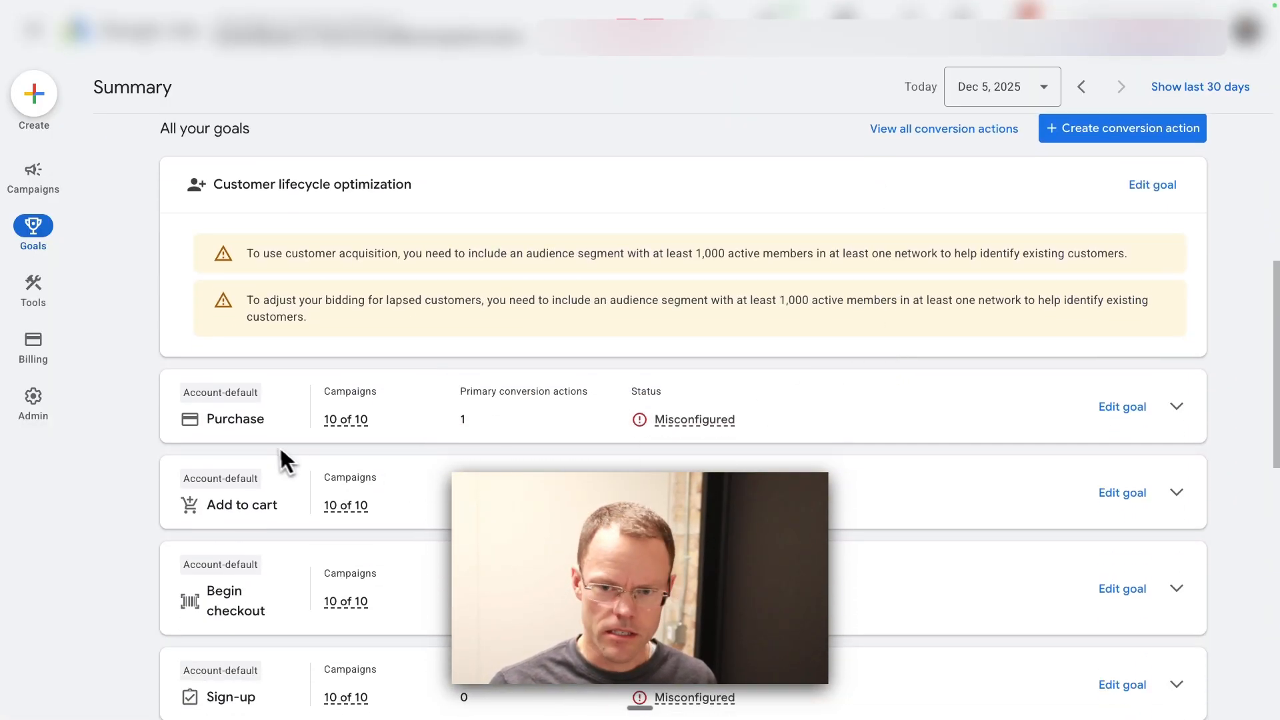
{"action": "left_click", "coordinate": [1181, 408]}
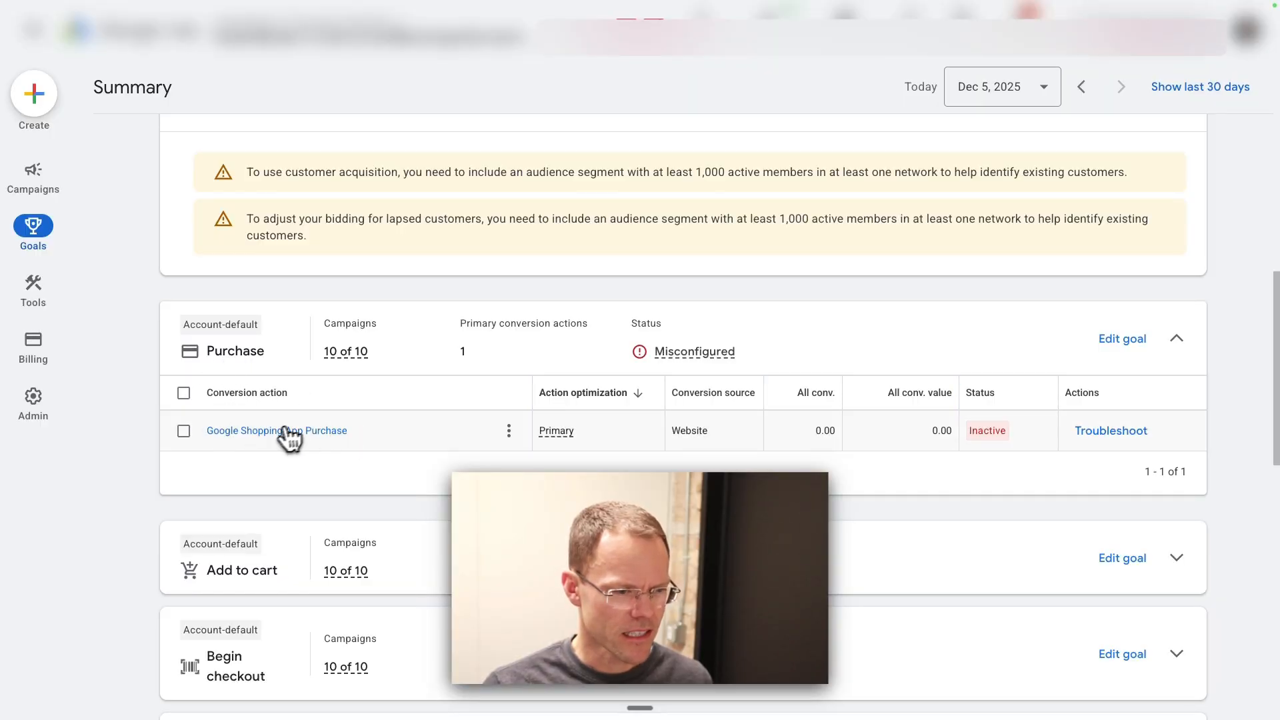
Step: Expand the Qualified lead goal and open its conversion action optimization settings
{"action": "scroll", "coordinate": [427, 440], "scroll_direction": "down", "scroll_amount": 8}
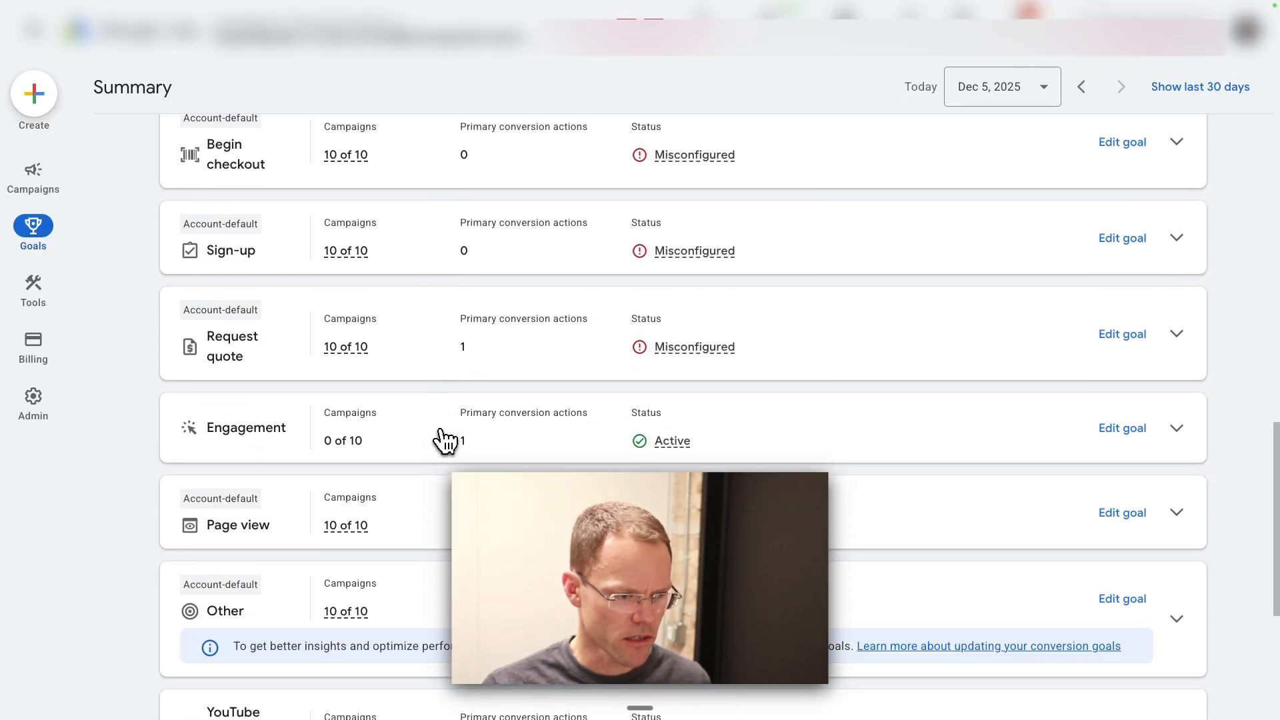
{"action": "scroll", "coordinate": [442, 447], "scroll_direction": "down", "scroll_amount": 5}
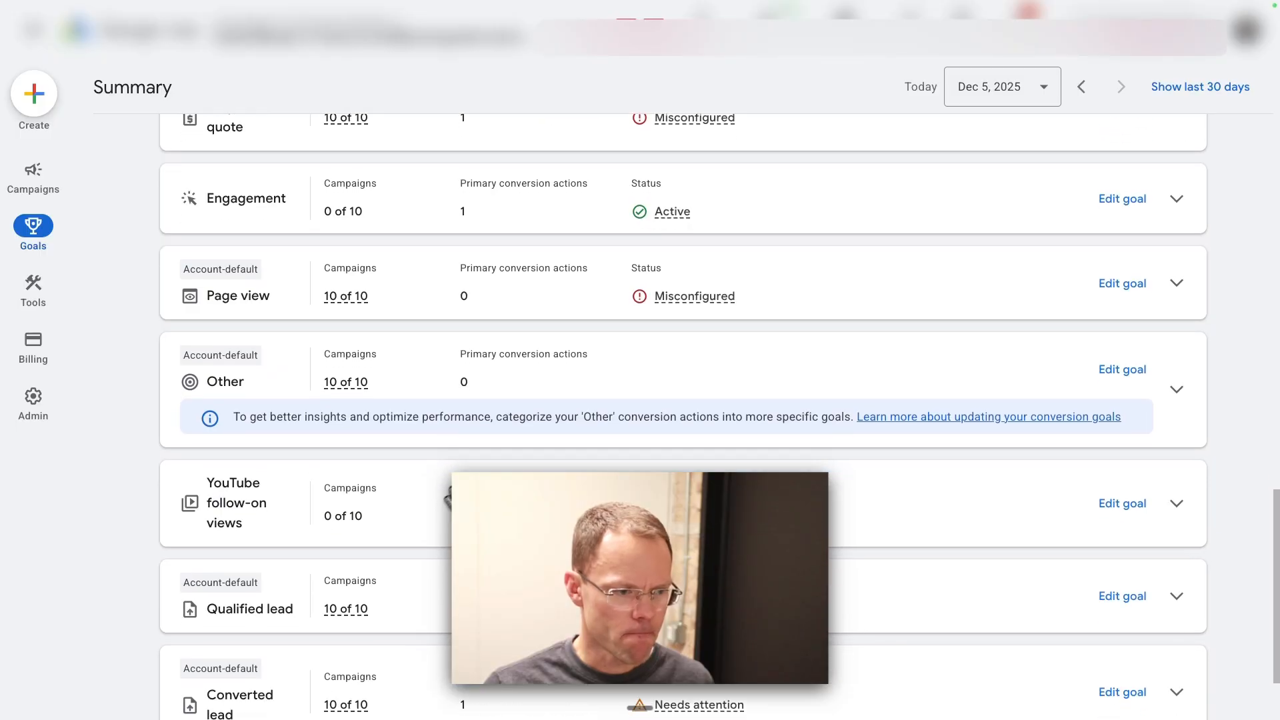
{"action": "left_click", "coordinate": [223, 642]}
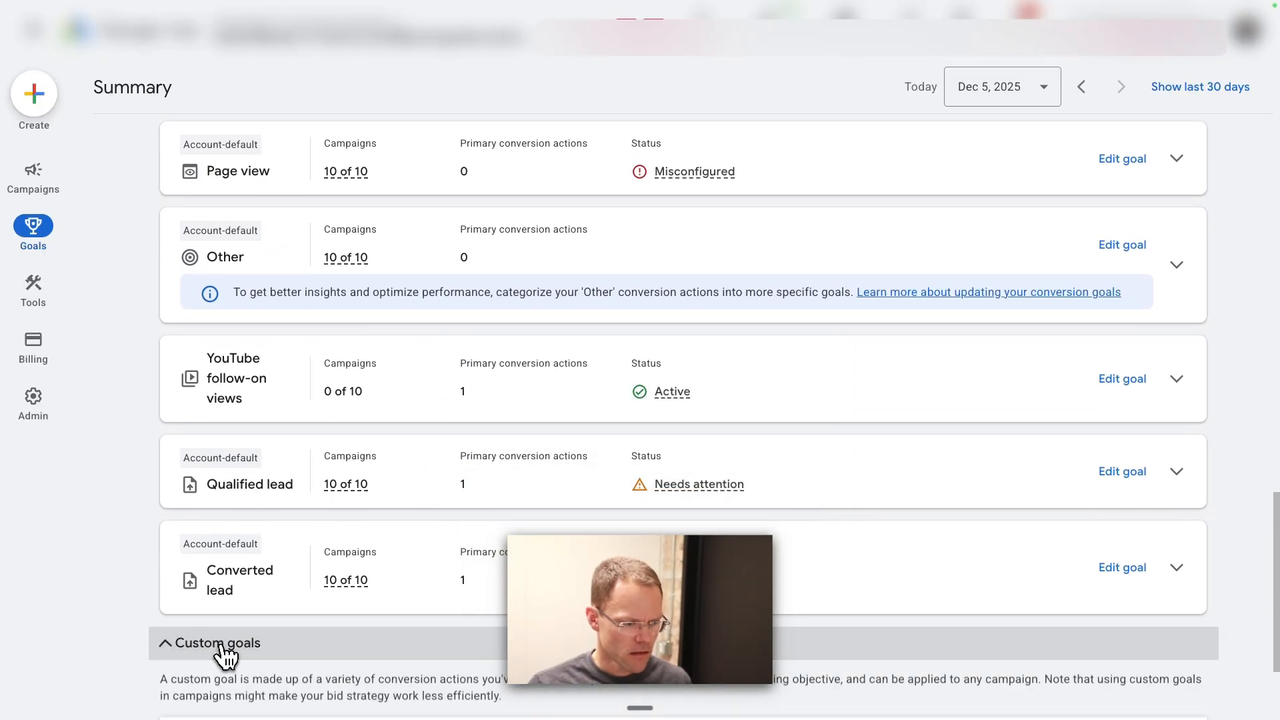
{"action": "left_click", "coordinate": [1177, 473]}
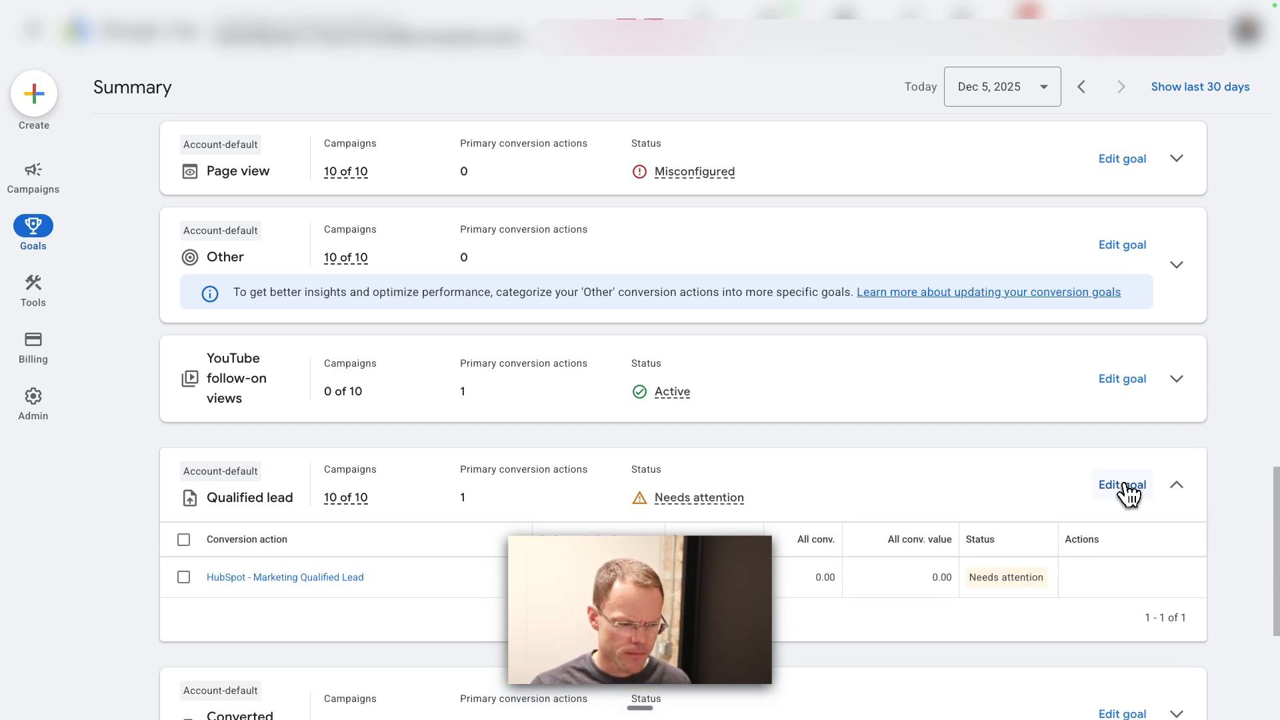
{"action": "left_click", "coordinate": [1125, 489]}
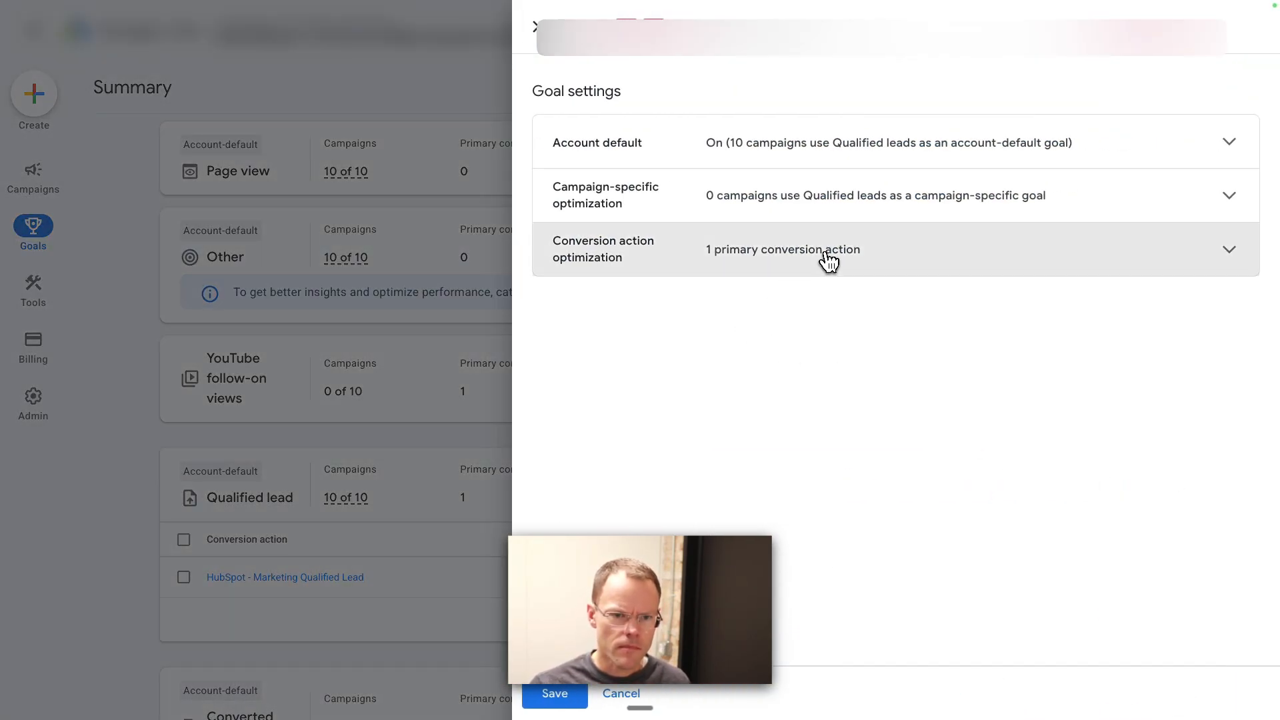
{"action": "left_click", "coordinate": [828, 260]}
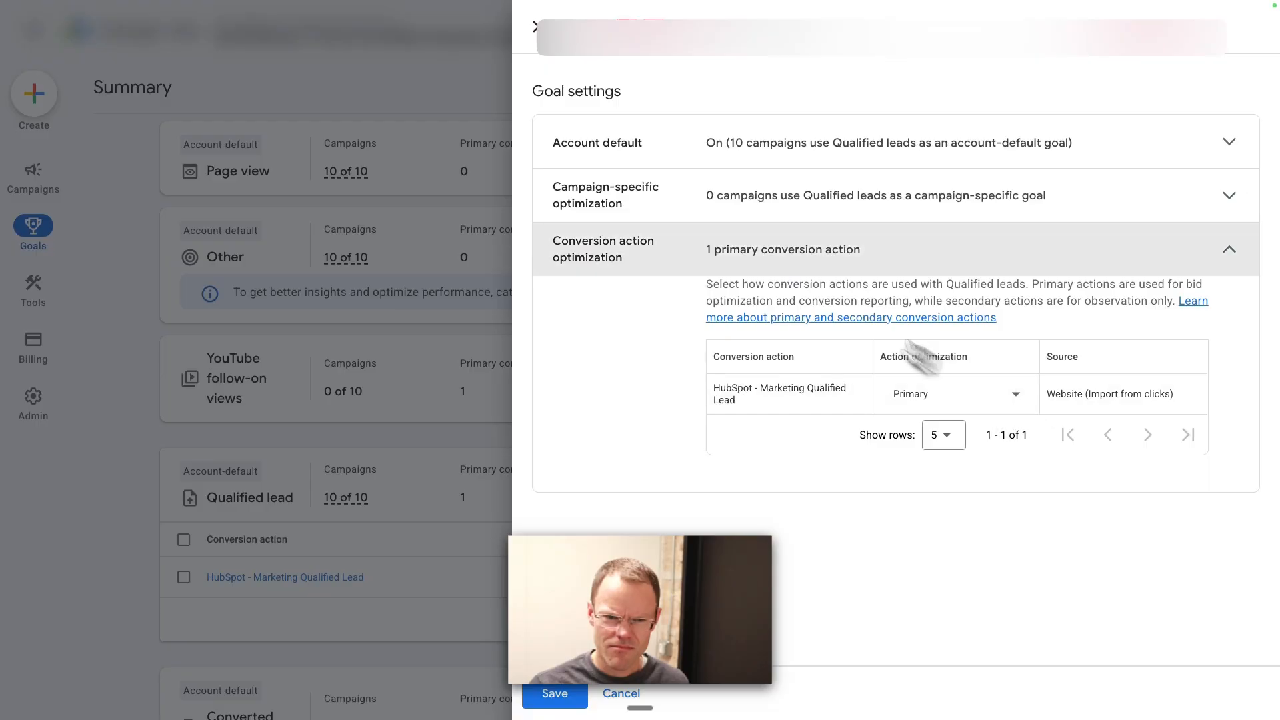
Step: Review the Qualified leads goal's campaign-specific optimization and account-default settings, and leave without saving
{"action": "left_click", "coordinate": [773, 196]}
{"action": "left_click", "coordinate": [755, 165]}
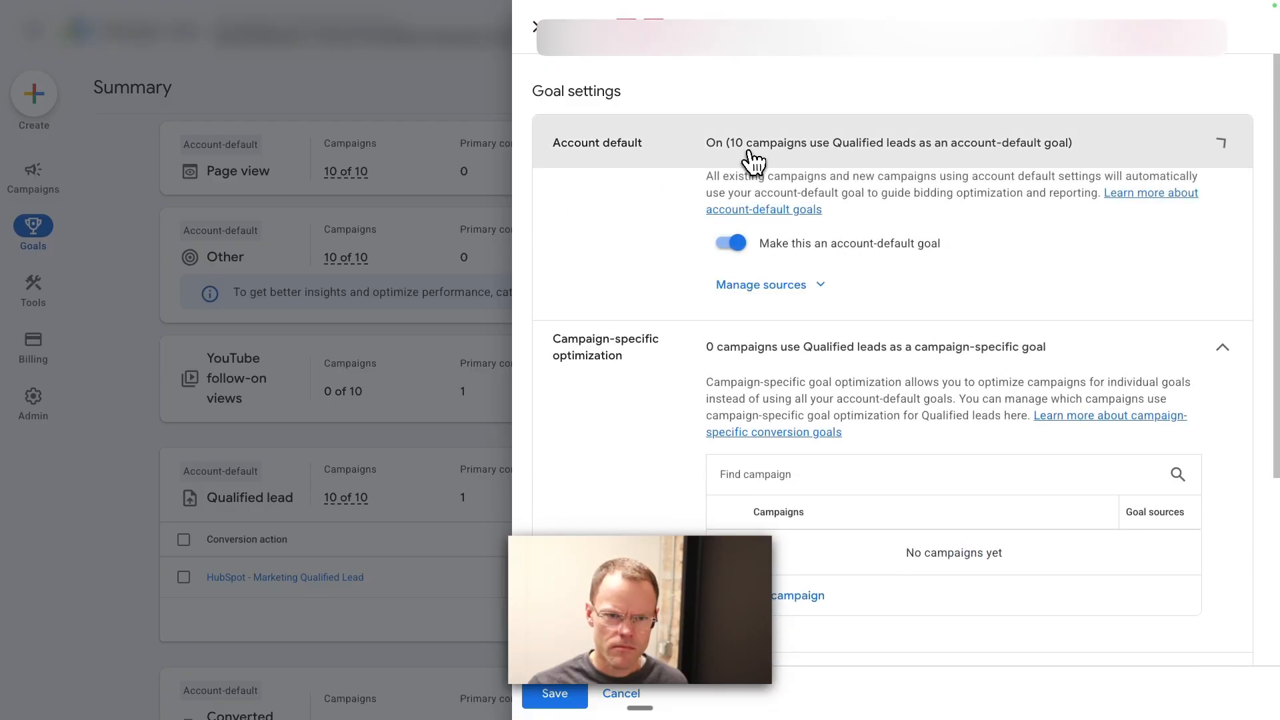
{"action": "left_click", "coordinate": [627, 695]}
{"action": "scroll", "coordinate": [709, 478], "scroll_direction": "up", "scroll_amount": 10}
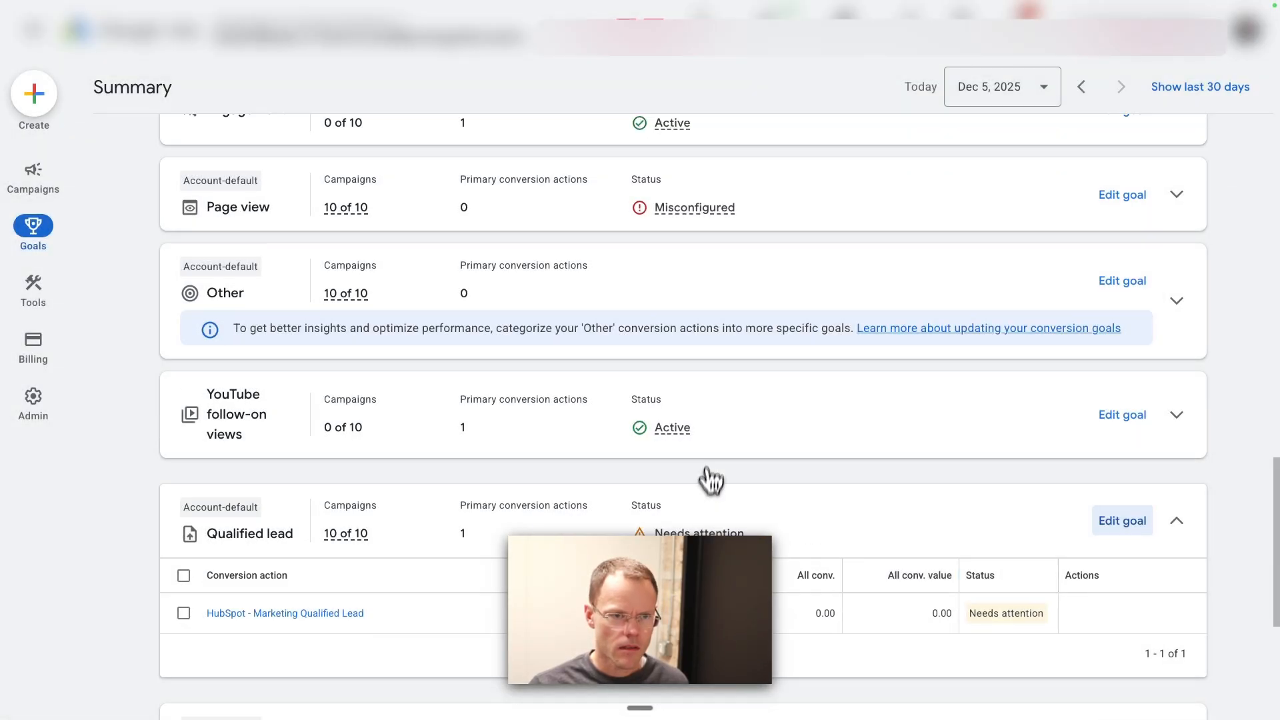
Step: Switch to HubSpot to view the Google lifecycle stage options for Opportunity, and compare them with the conversion goals in the Google Ads summary
{"action": "left_click", "coordinate": [387, 30]}
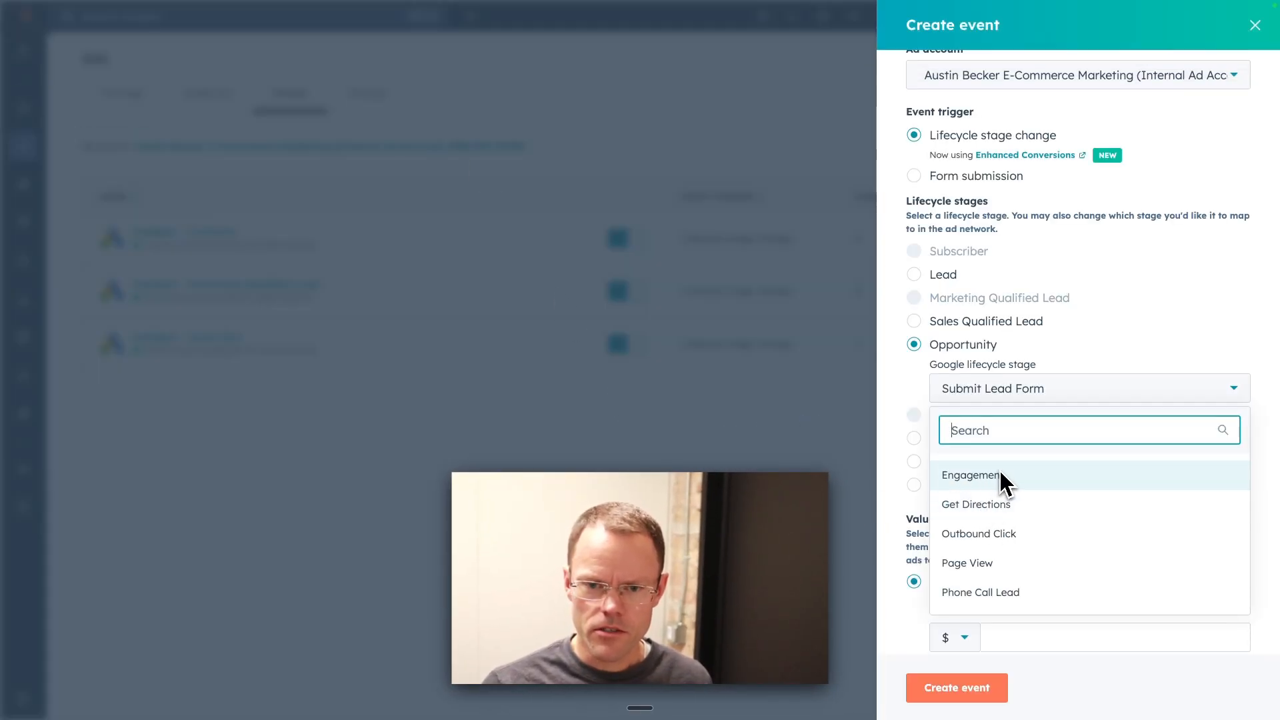
{"action": "scroll", "coordinate": [999, 470], "scroll_direction": "down", "scroll_amount": 3}
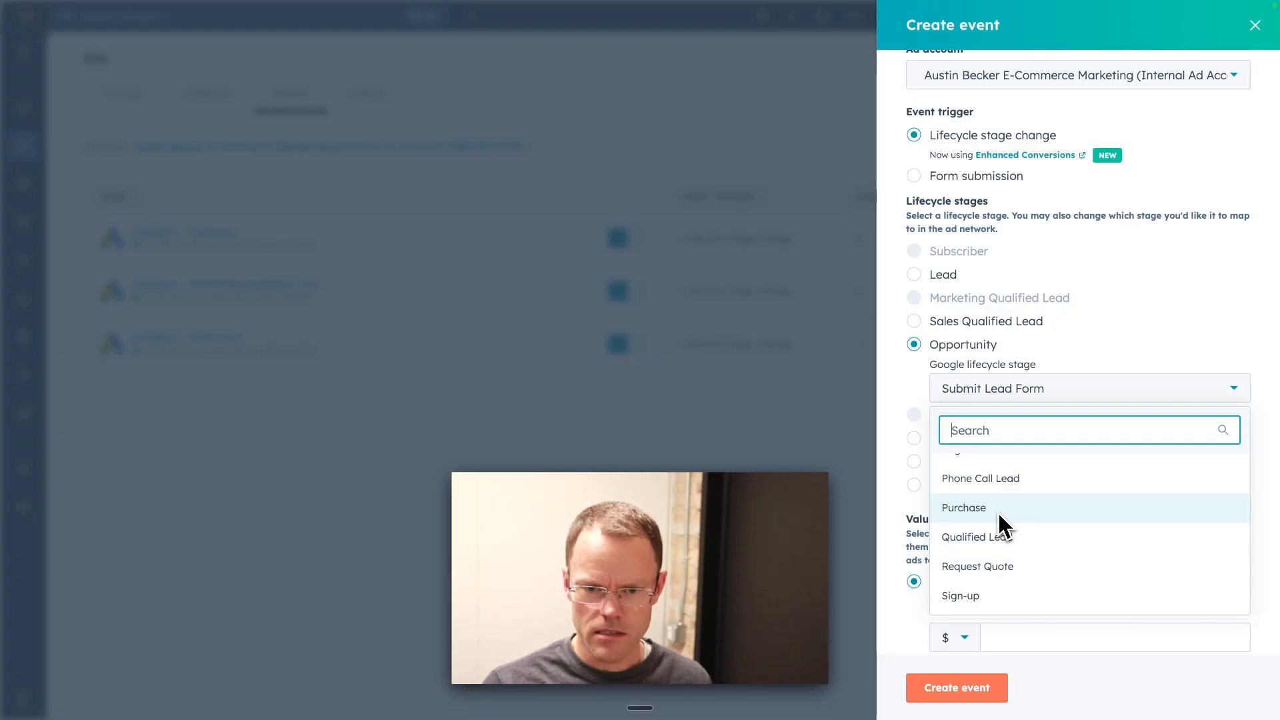
{"action": "mouse_move", "coordinate": [154, 9]}
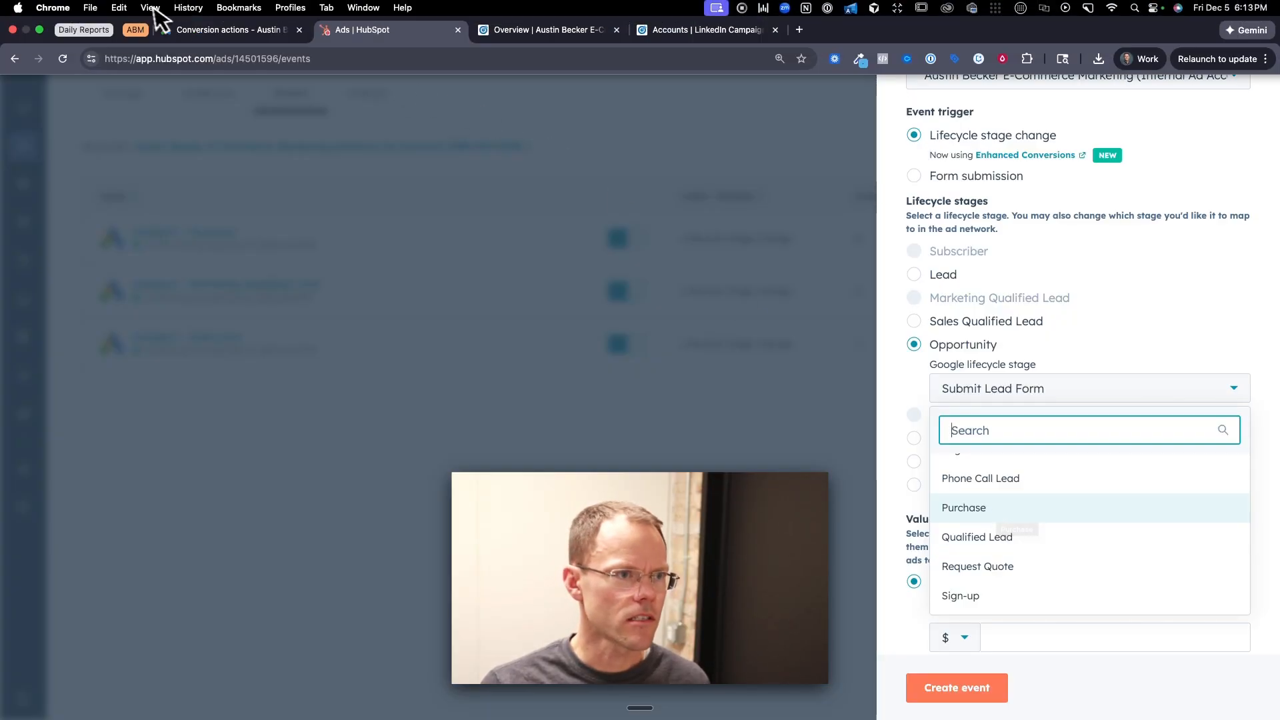
{"action": "left_click", "coordinate": [220, 29]}
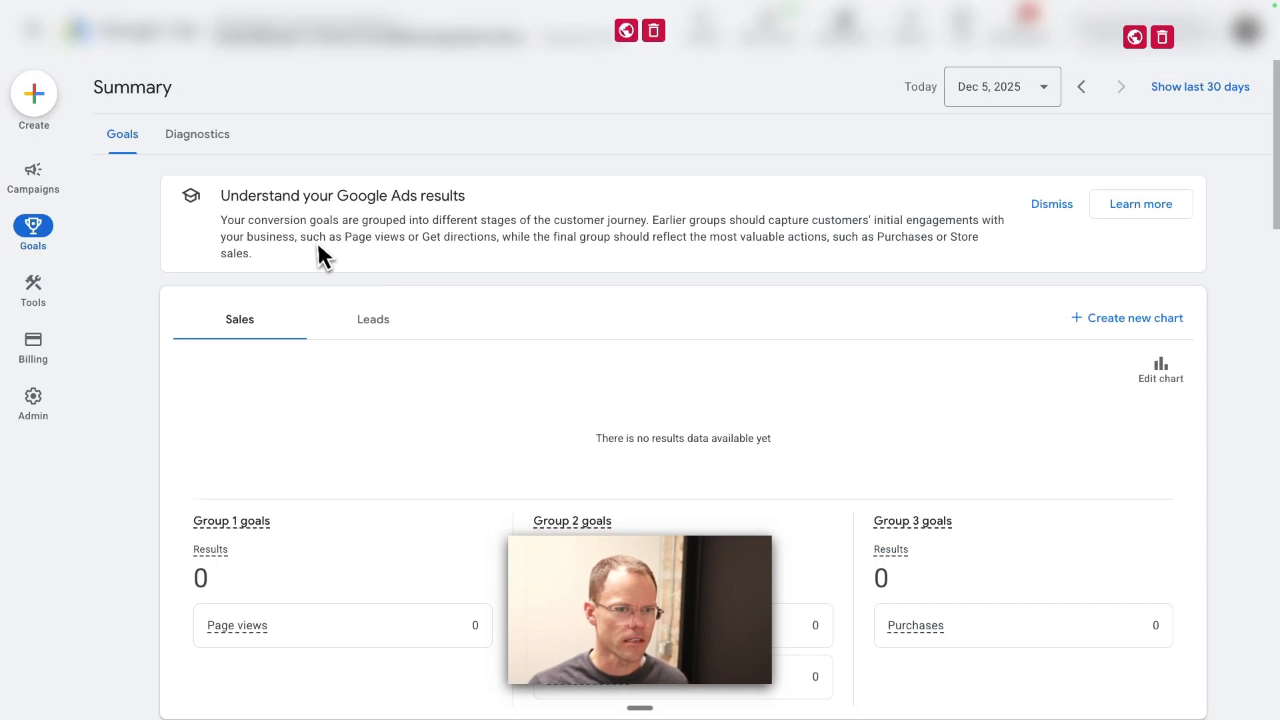
{"action": "mouse_move", "coordinate": [41, 233]}
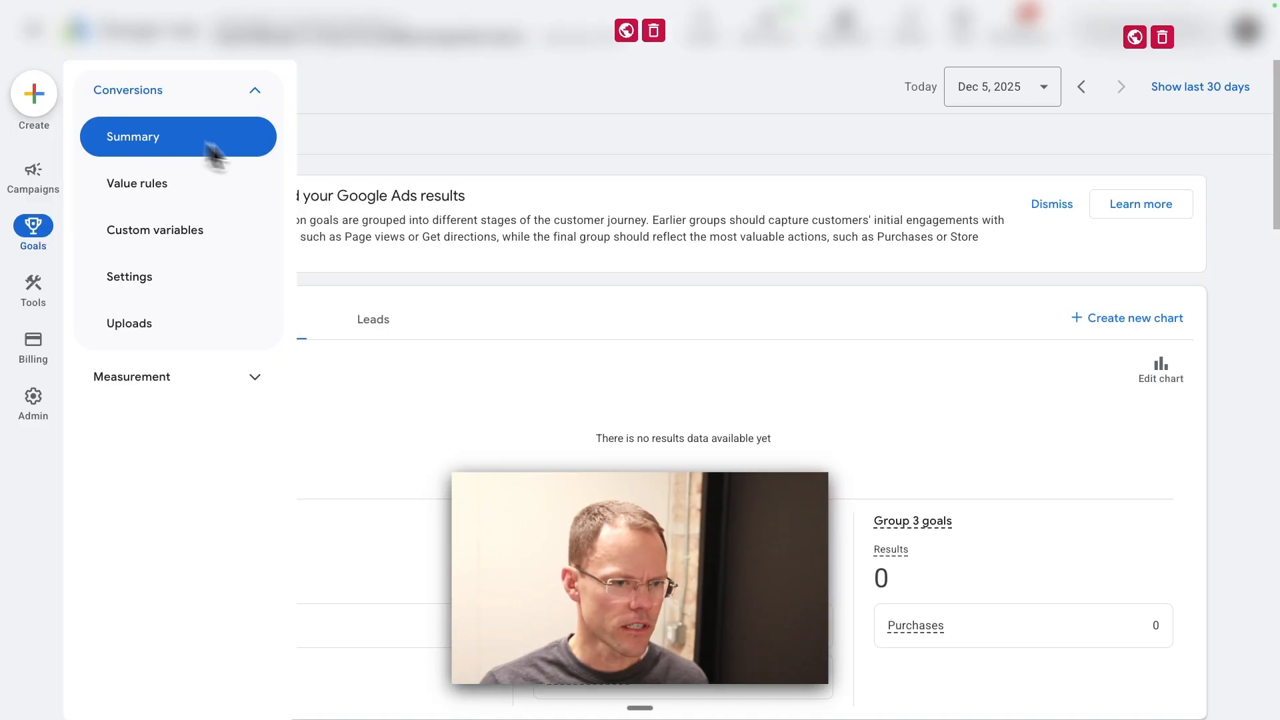
{"action": "scroll", "coordinate": [1038, 278], "scroll_direction": "down", "scroll_amount": 8}
{"action": "scroll", "coordinate": [1037, 278], "scroll_direction": "down", "scroll_amount": 3}
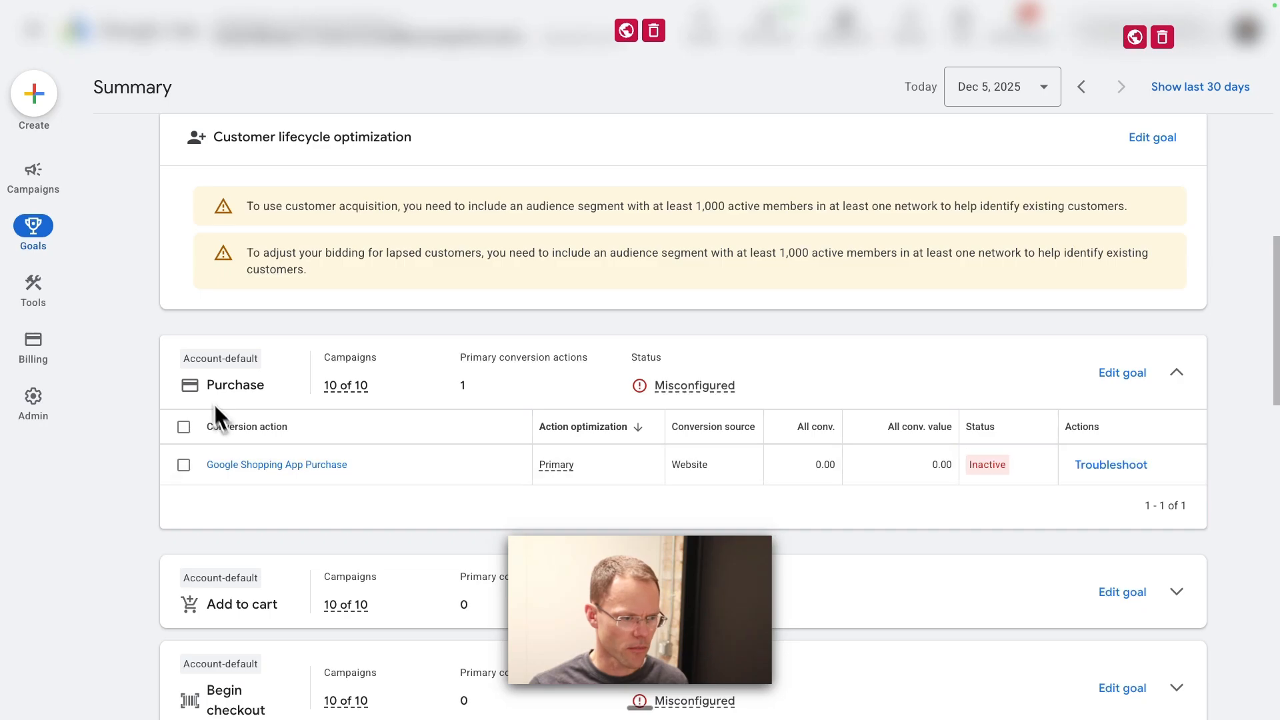
{"action": "scroll", "coordinate": [273, 520], "scroll_direction": "down", "scroll_amount": 10}
{"action": "scroll", "coordinate": [273, 434], "scroll_direction": "up", "scroll_amount": 3}
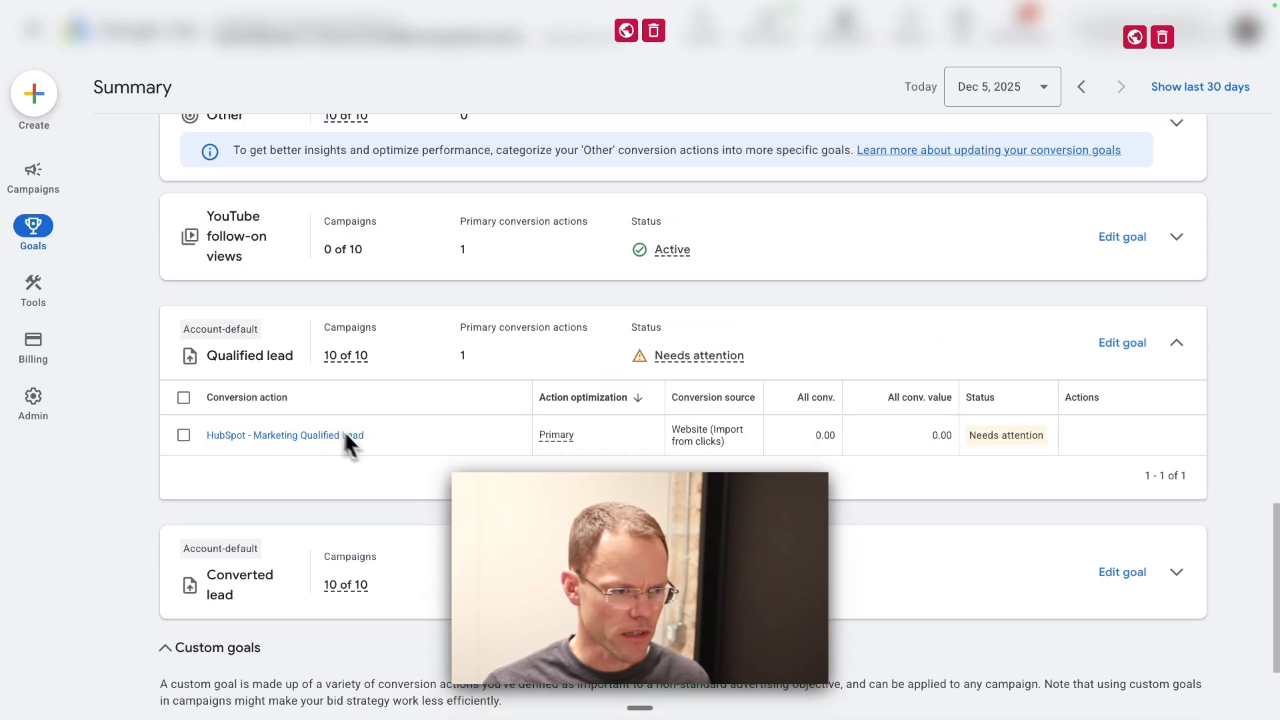
{"action": "scroll", "coordinate": [270, 364], "scroll_direction": "up", "scroll_amount": 3}
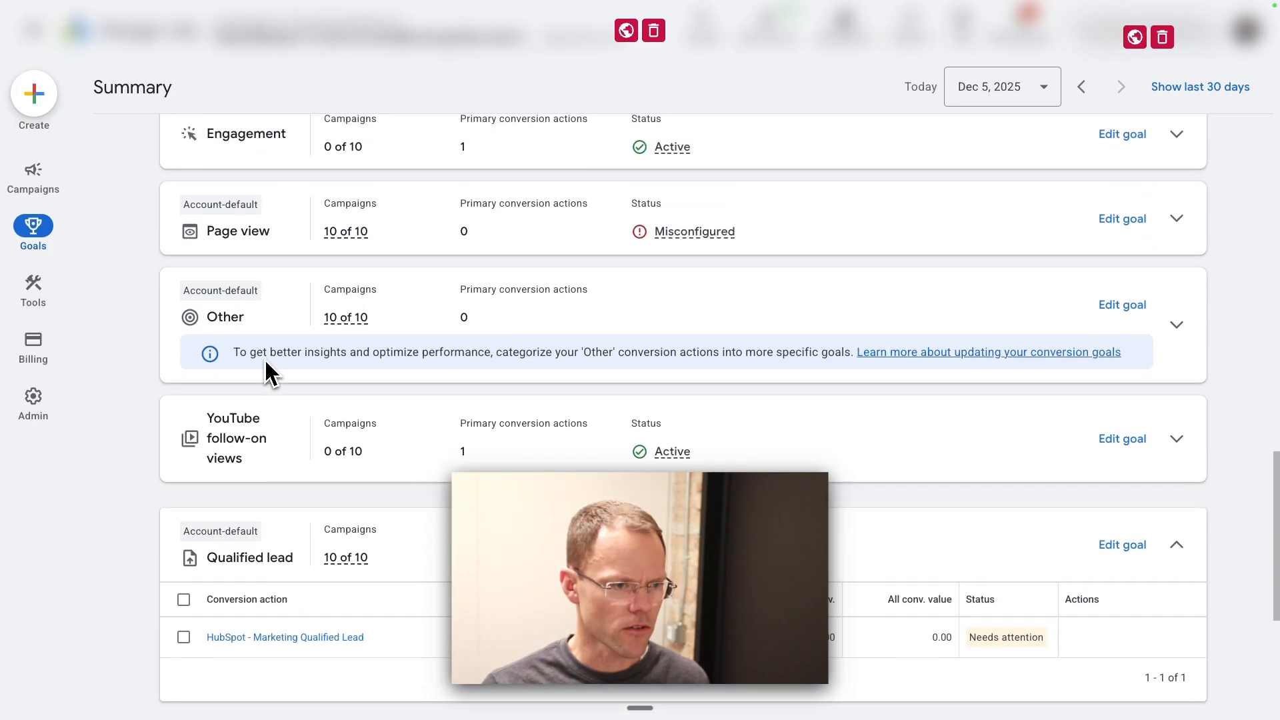
Step: Return to HubSpot and look through the full range of Google lifecycle stage options for the Opportunity event
{"action": "left_click", "coordinate": [360, 15]}
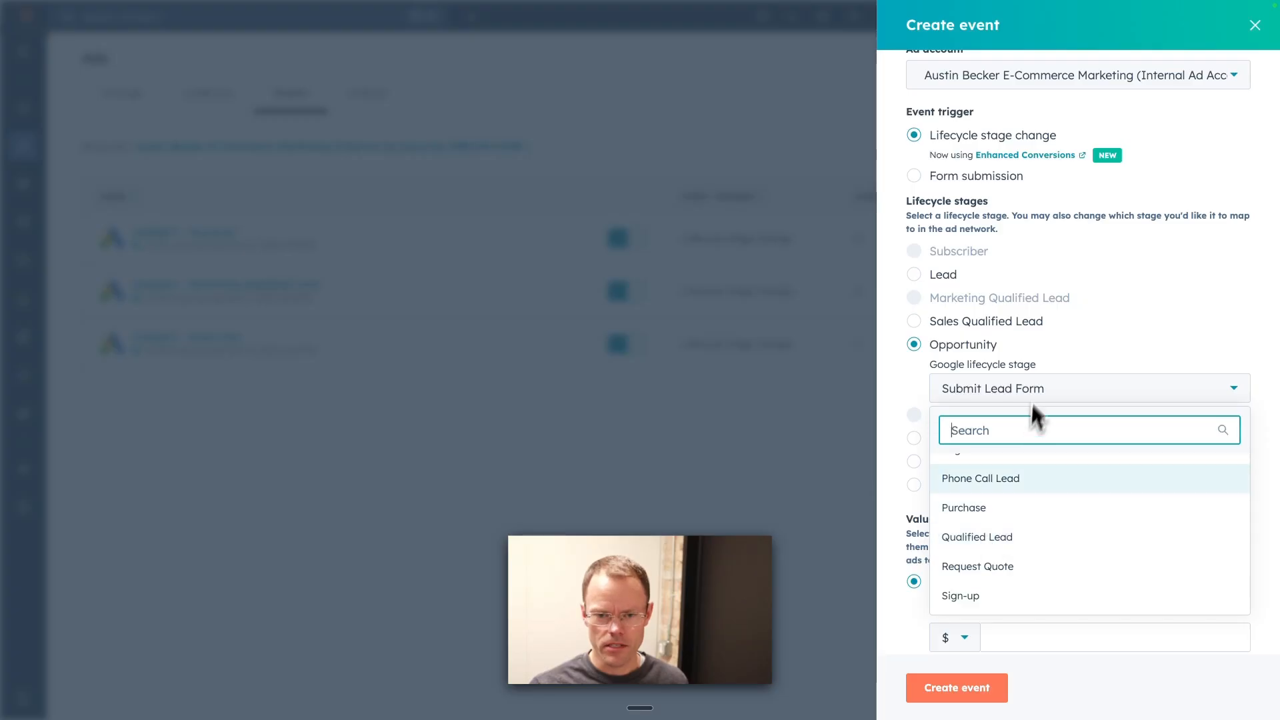
{"action": "left_click", "coordinate": [1216, 304]}
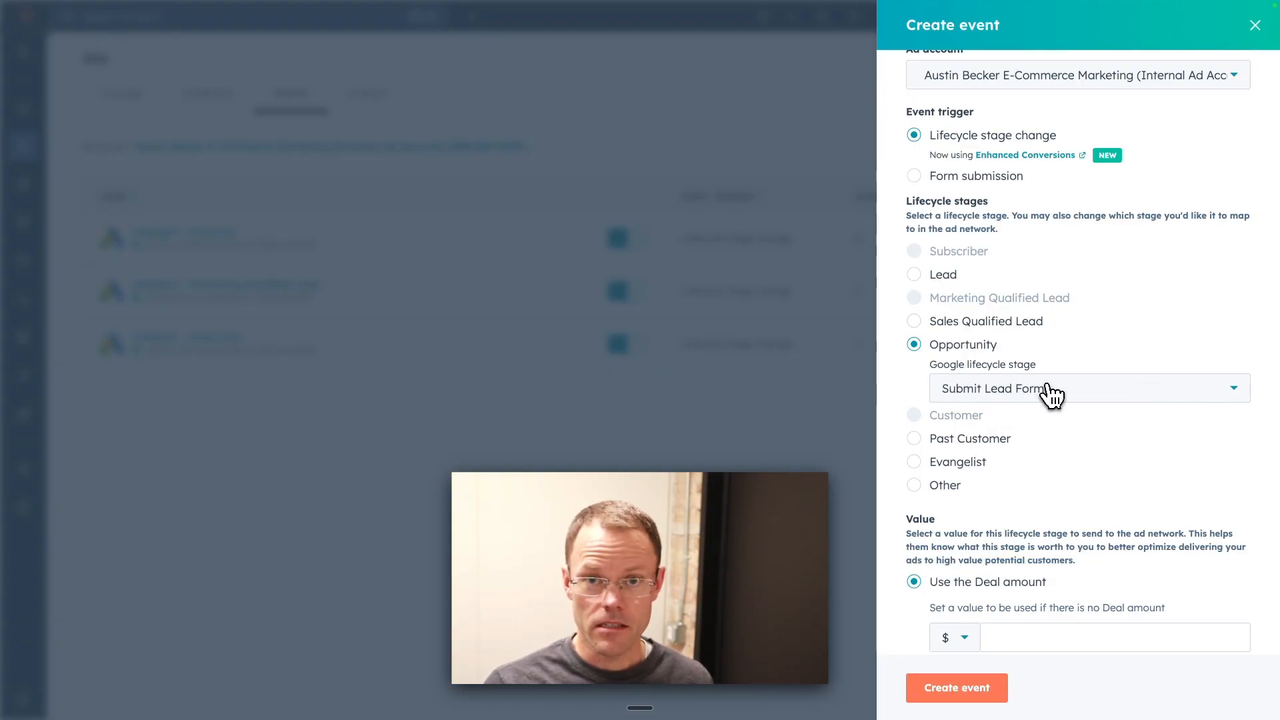
{"action": "left_click", "coordinate": [1086, 390]}
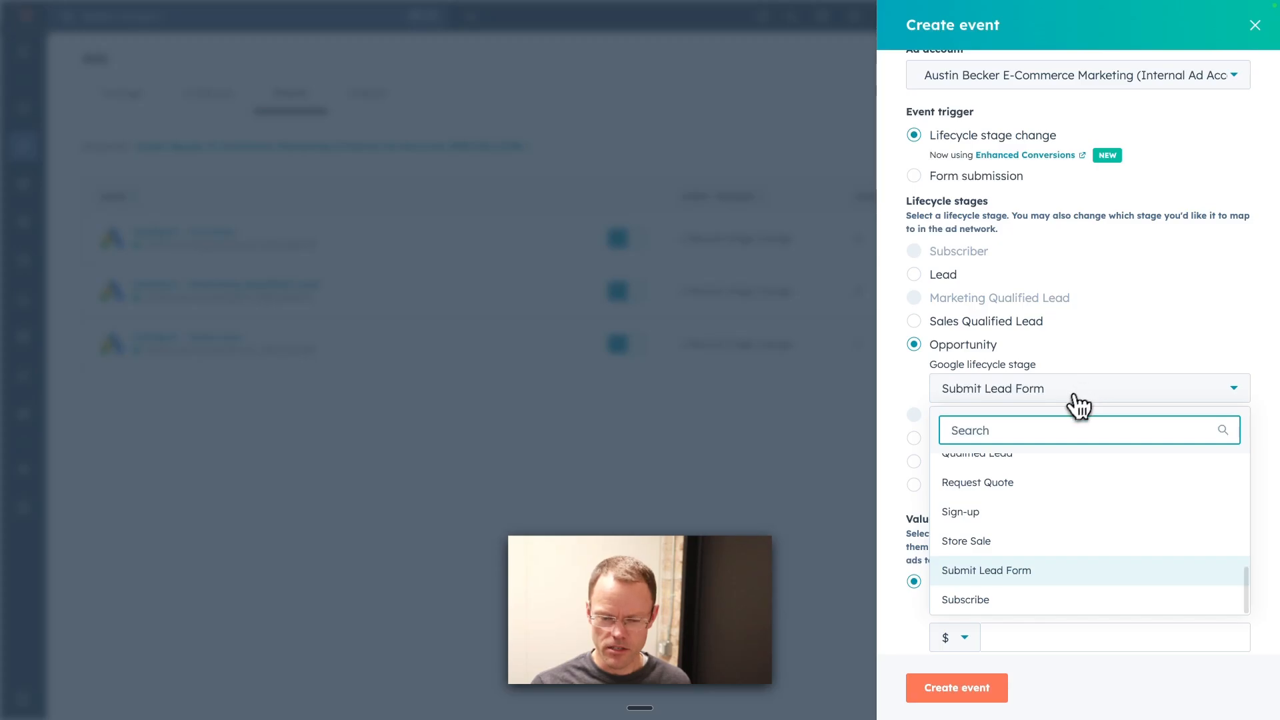
{"action": "scroll", "coordinate": [964, 545], "scroll_direction": "up", "scroll_amount": 10}
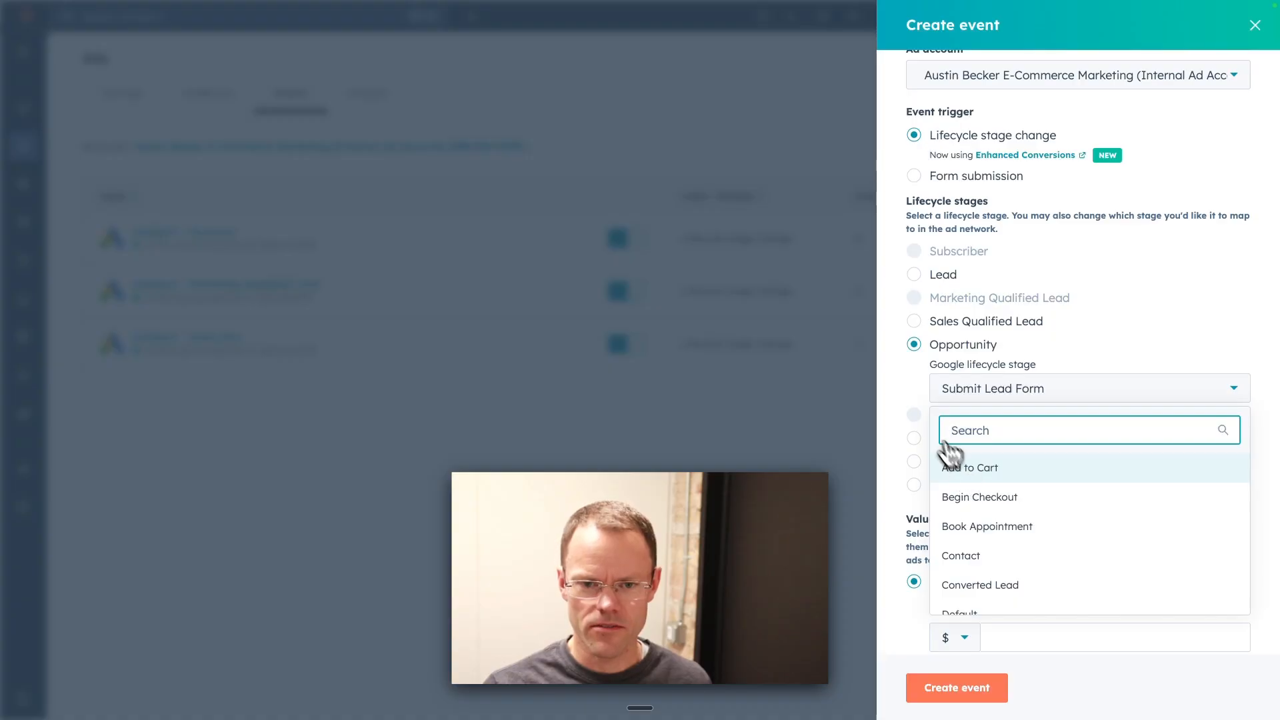
{"action": "scroll", "coordinate": [973, 490], "scroll_direction": "down", "scroll_amount": 5}
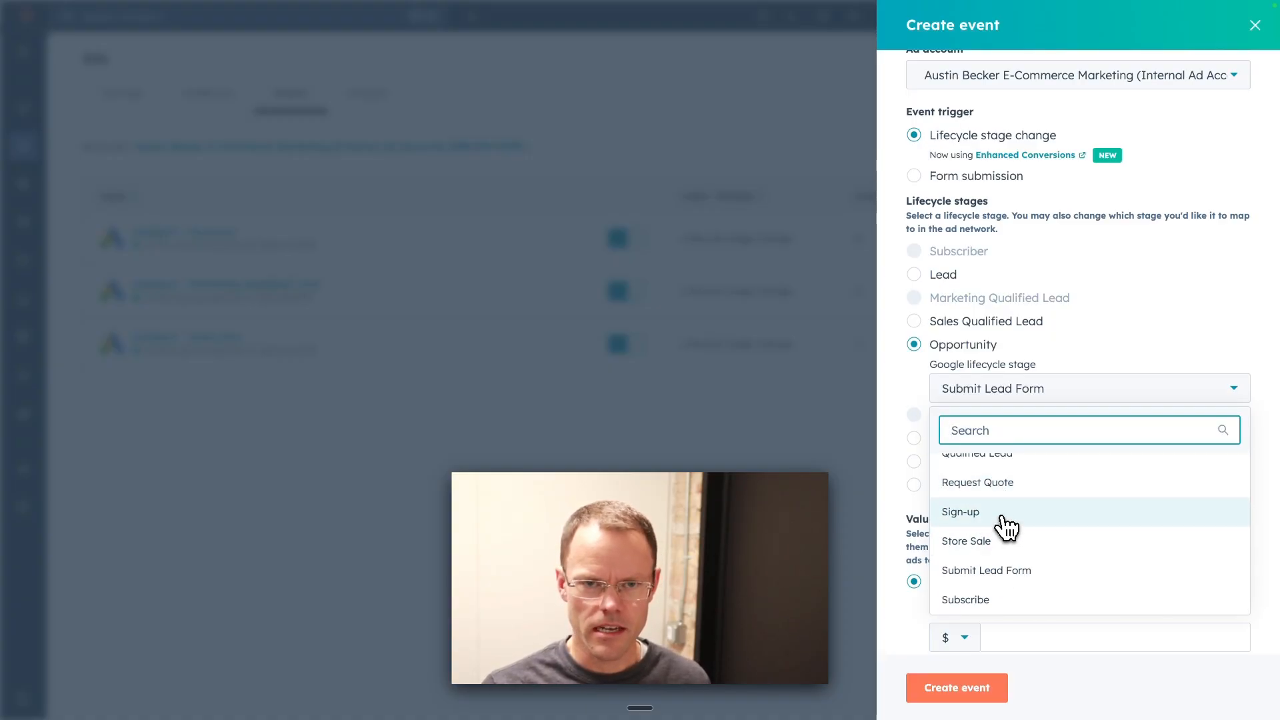
Step: Switch to Google Ads and review the conversion goals above Qualified lead, such as Engagement and Request quote
{"action": "mouse_move", "coordinate": [157, 9]}
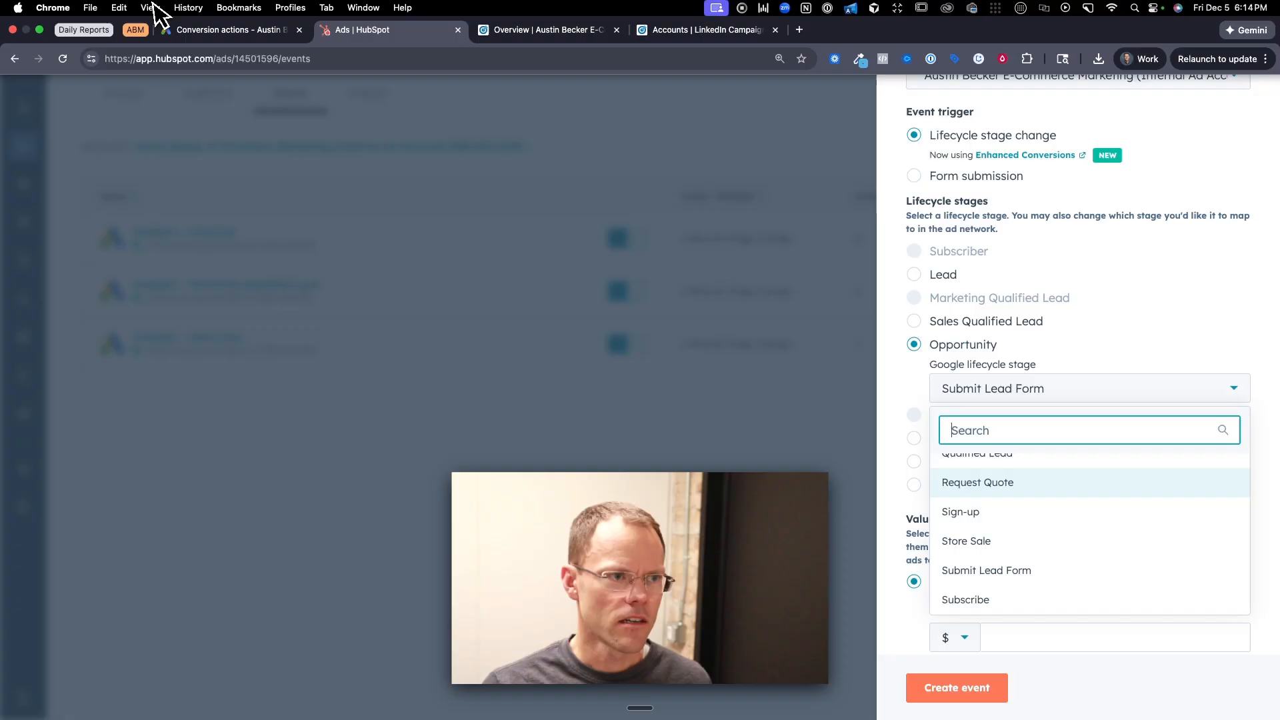
{"action": "left_click", "coordinate": [230, 30]}
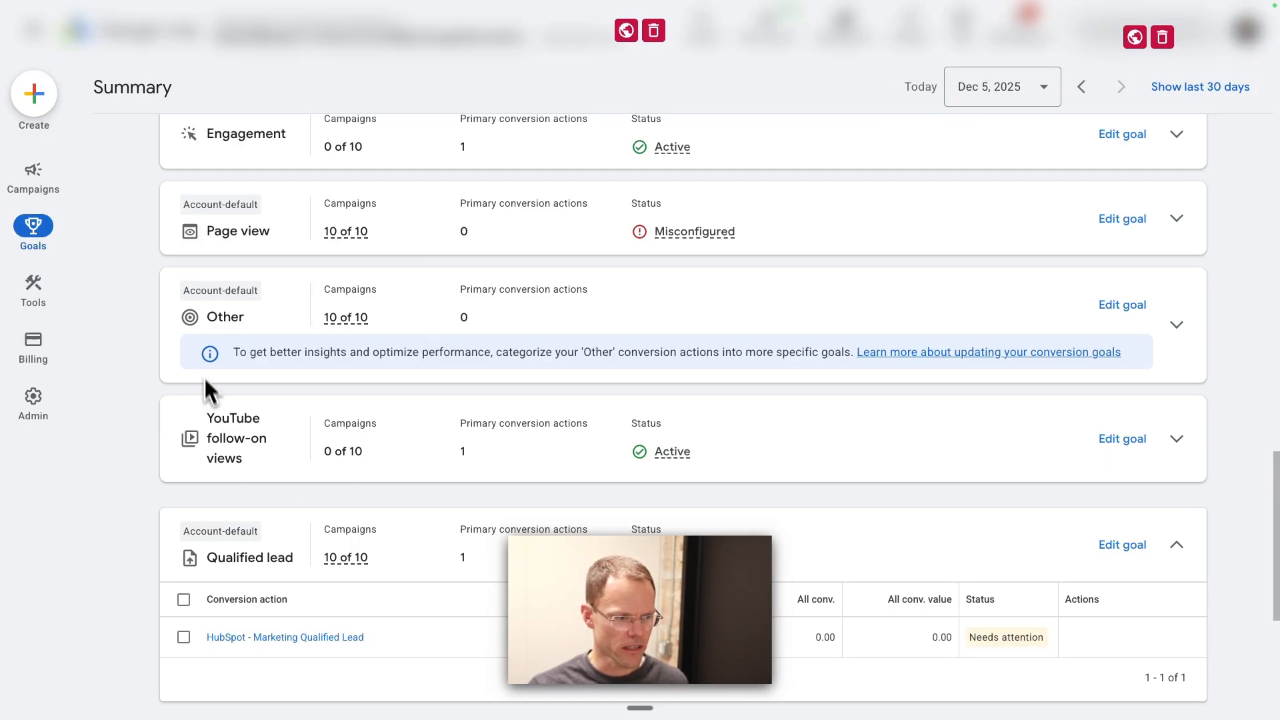
{"action": "scroll", "coordinate": [206, 319], "scroll_direction": "up", "scroll_amount": 2}
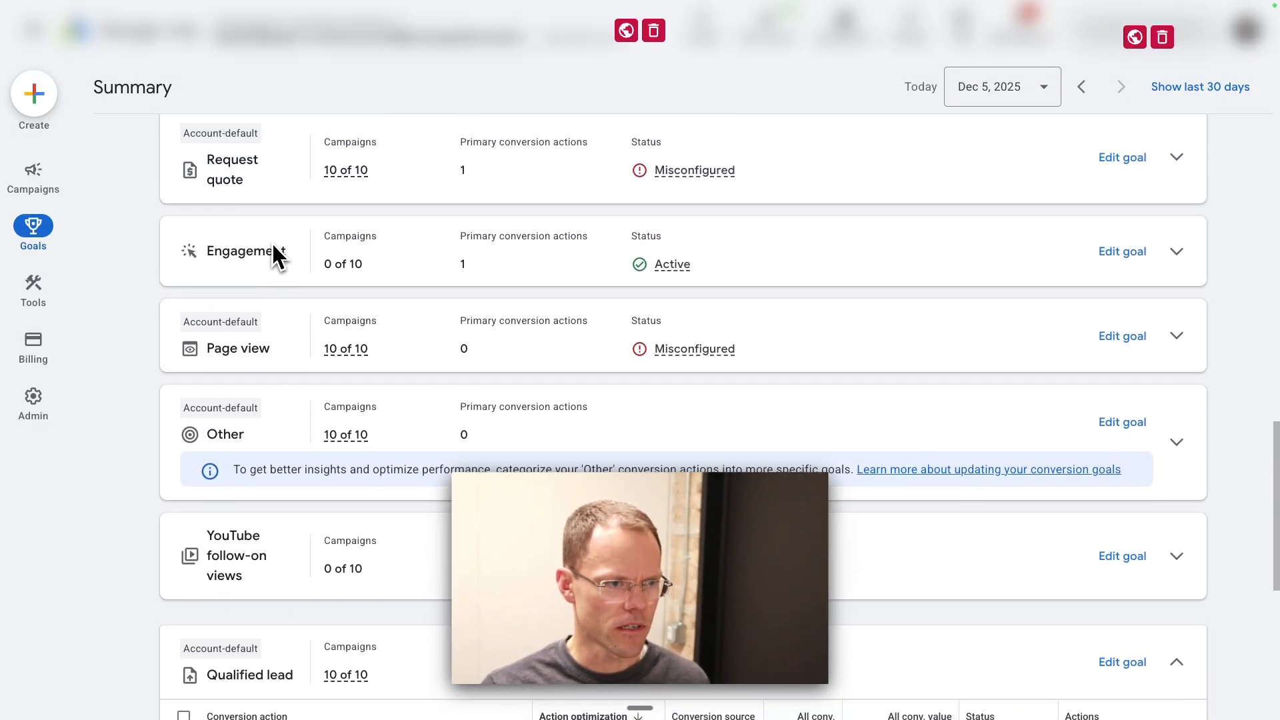
{"action": "scroll", "coordinate": [270, 253], "scroll_direction": "up", "scroll_amount": 1}
Step: Switch to HubSpot and discard the unfinished Google Ads event for the Opportunity stage
{"action": "left_click", "coordinate": [390, 30]}
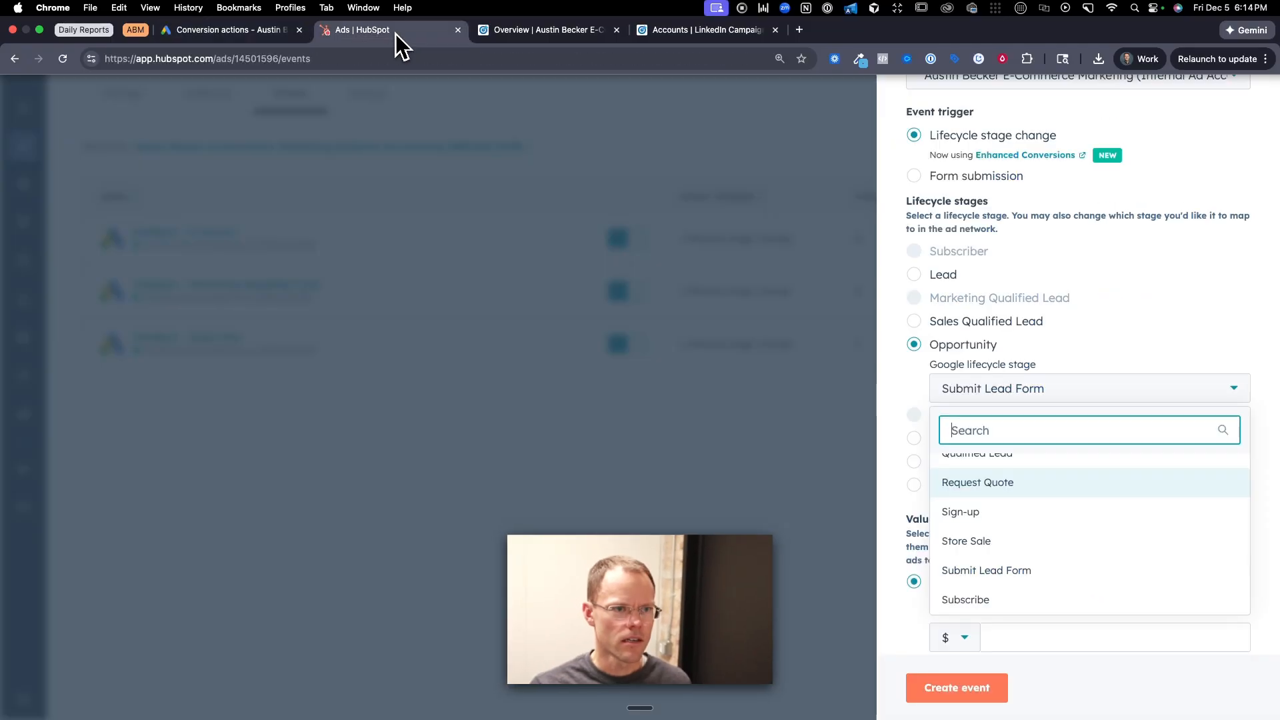
{"action": "left_click", "coordinate": [1093, 388]}
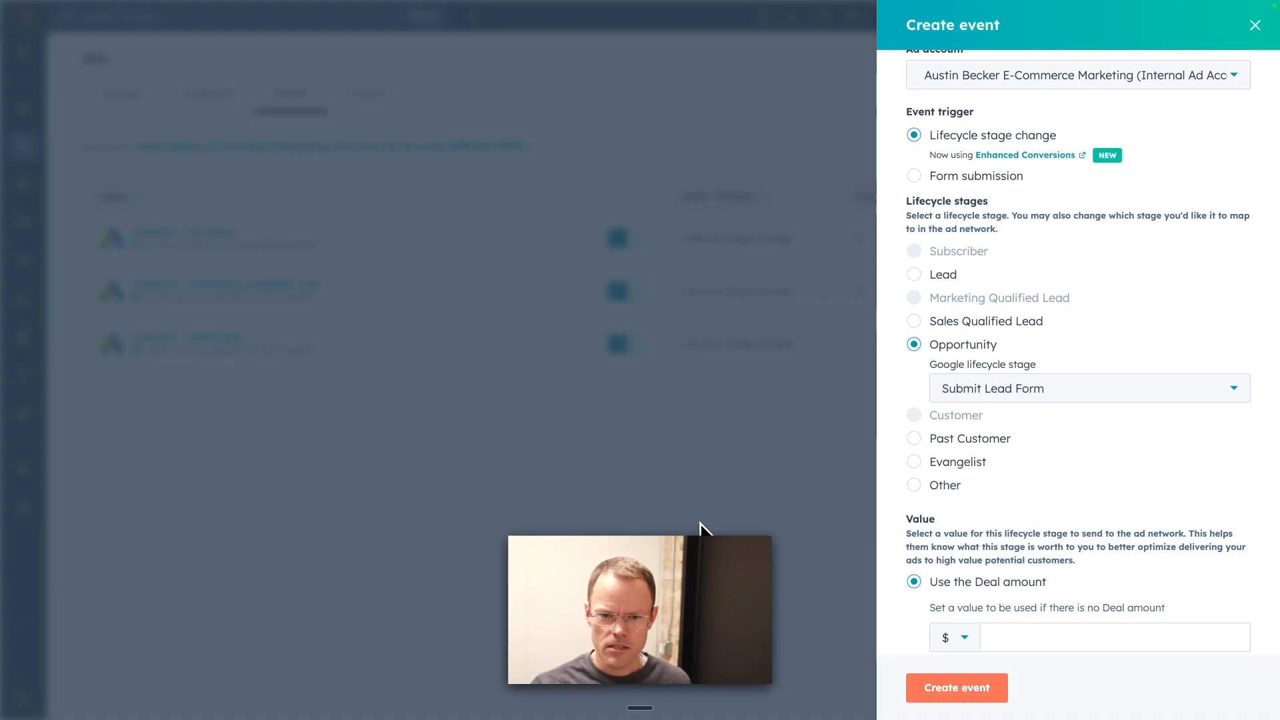
{"action": "left_click", "coordinate": [1255, 27]}
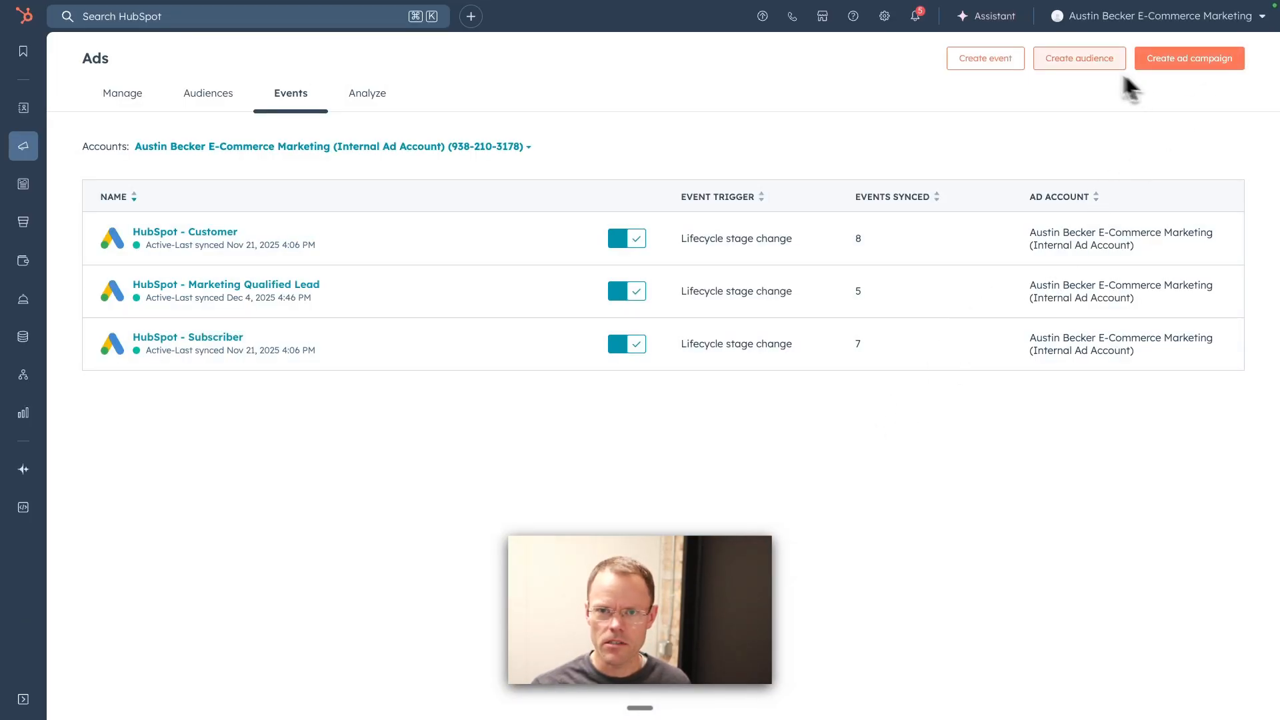
{"action": "left_click", "coordinate": [985, 60]}
{"action": "left_click", "coordinate": [996, 183]}
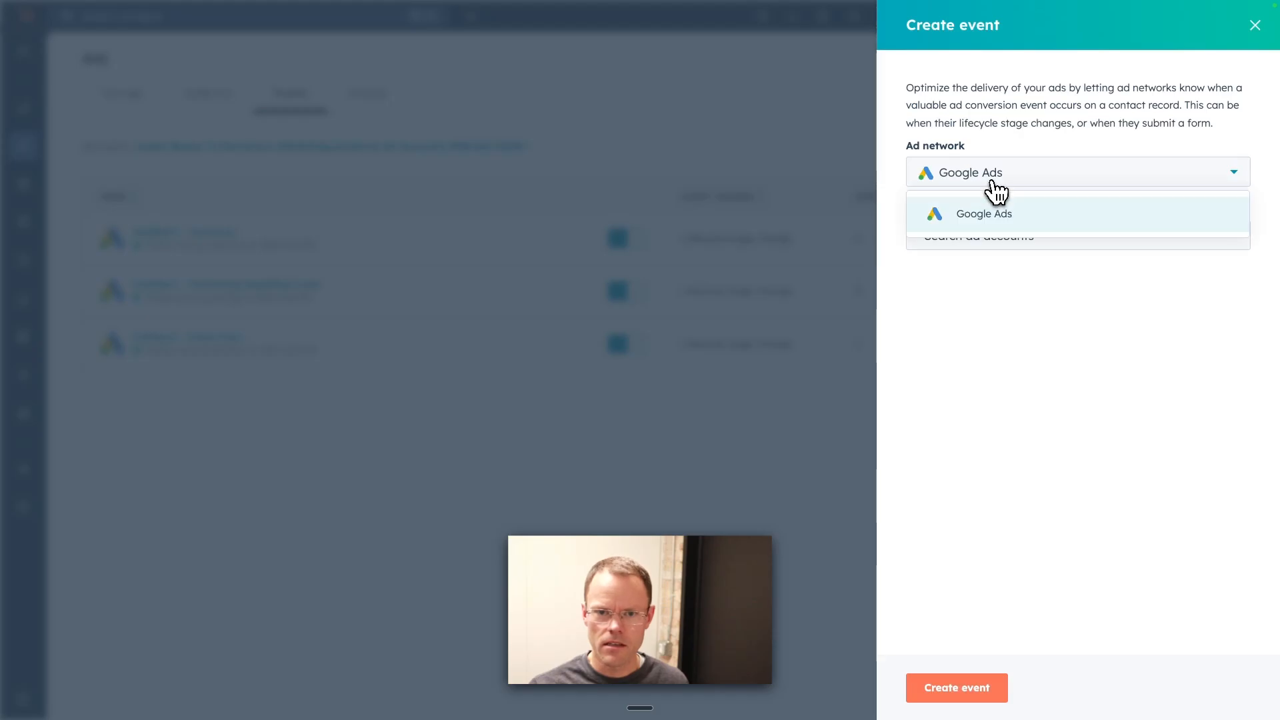
{"action": "left_click", "coordinate": [985, 306]}
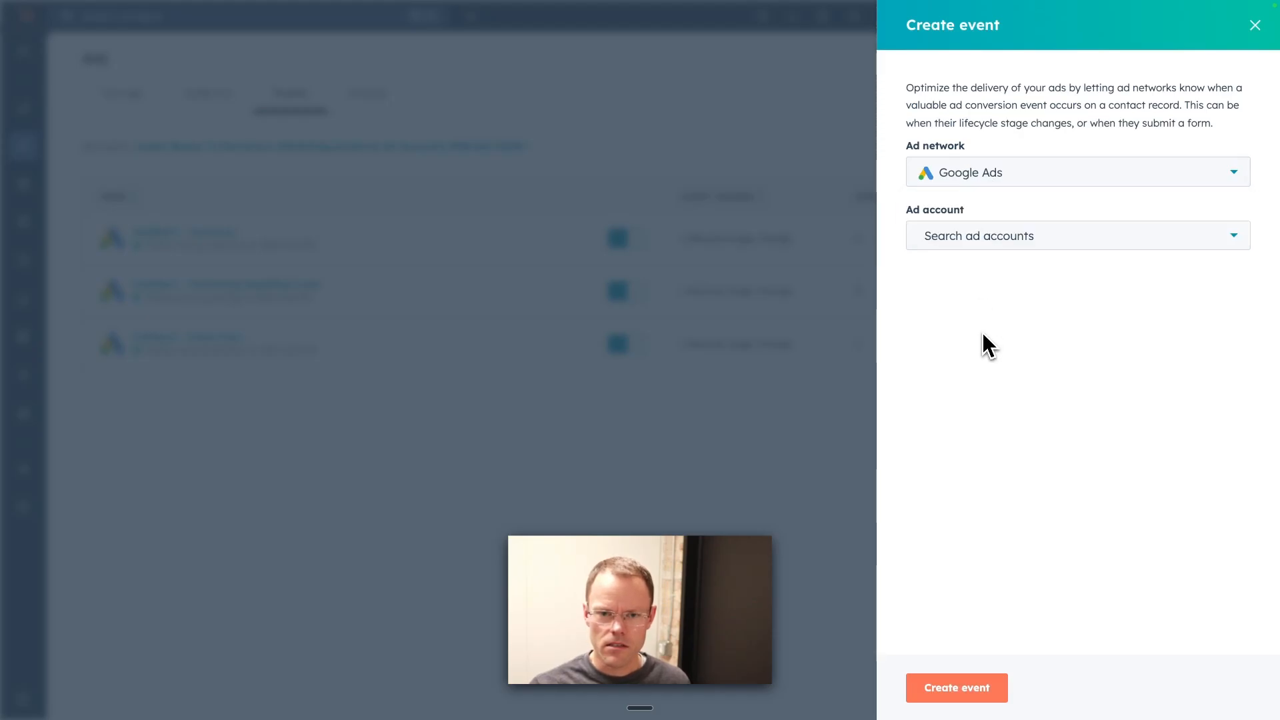
{"action": "left_click", "coordinate": [955, 178]}
{"action": "left_click", "coordinate": [767, 467]}
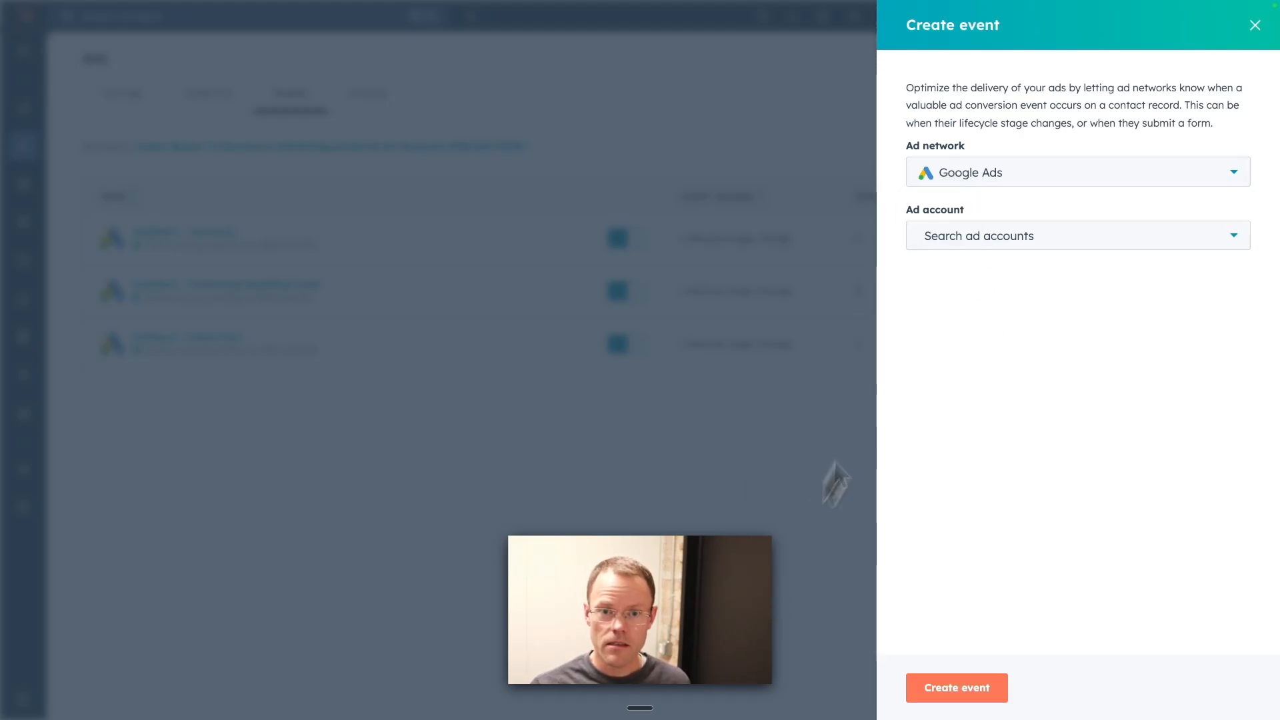
{"action": "left_click", "coordinate": [1256, 27]}
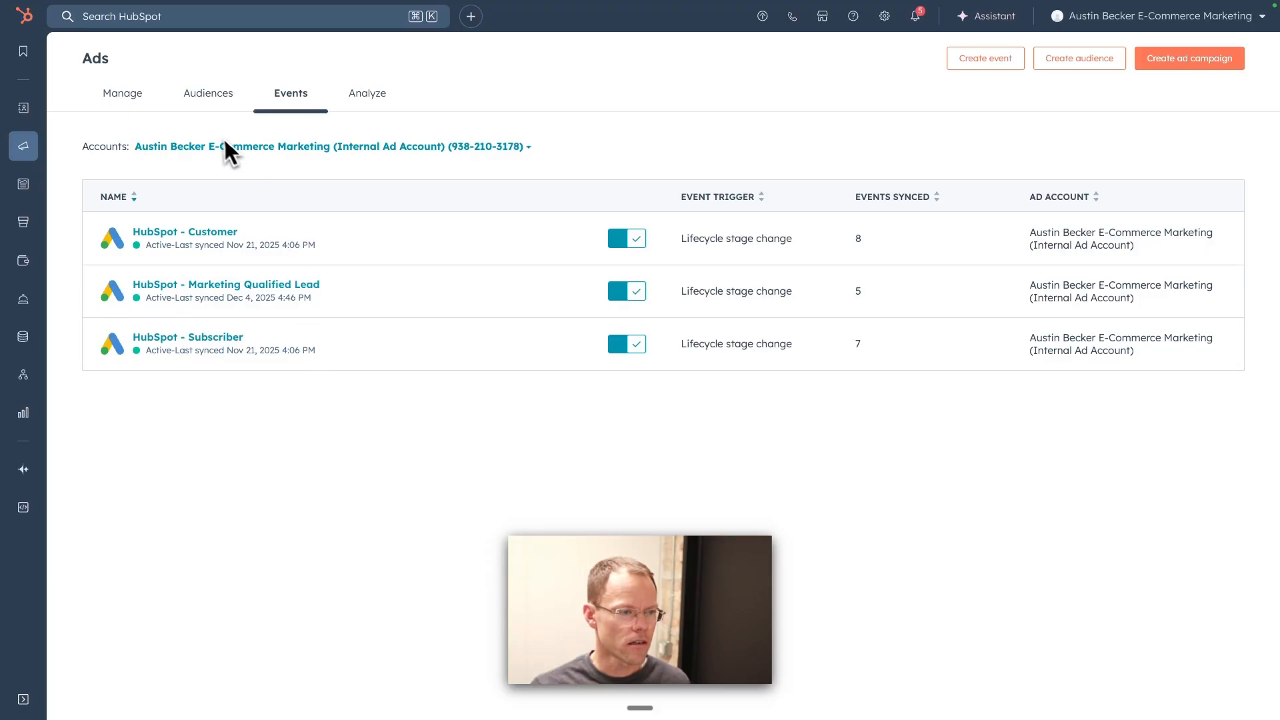
Step: Reload the HubSpot Ads events page and start a new event with LinkedIn as the ad network
{"action": "key", "text": "super+r"}
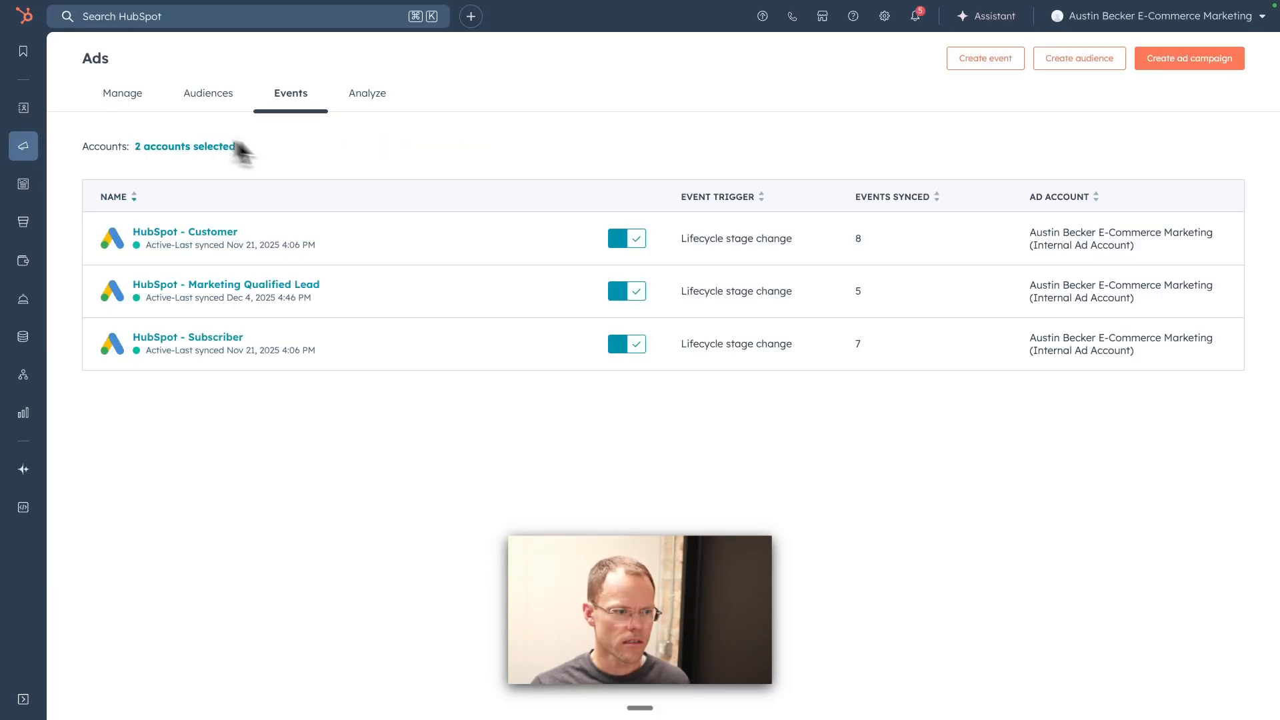
{"action": "left_click", "coordinate": [991, 61]}
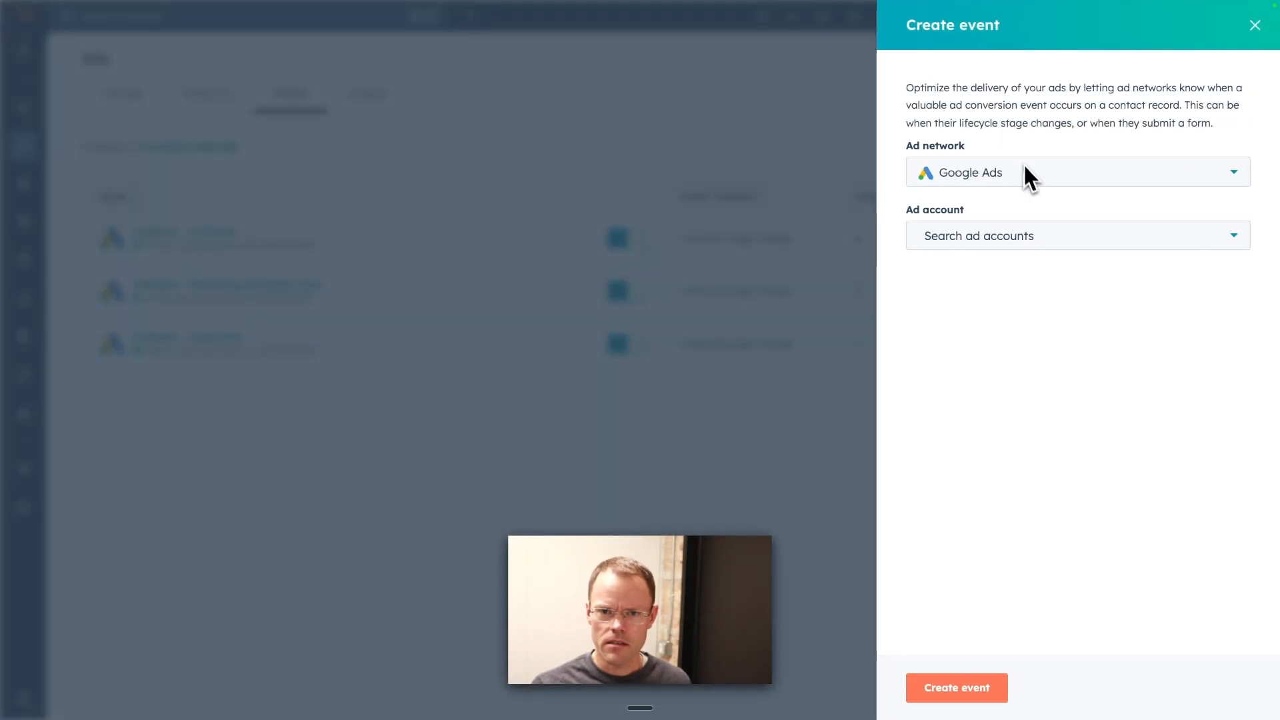
{"action": "left_click", "coordinate": [1030, 175]}
{"action": "left_click", "coordinate": [977, 250]}
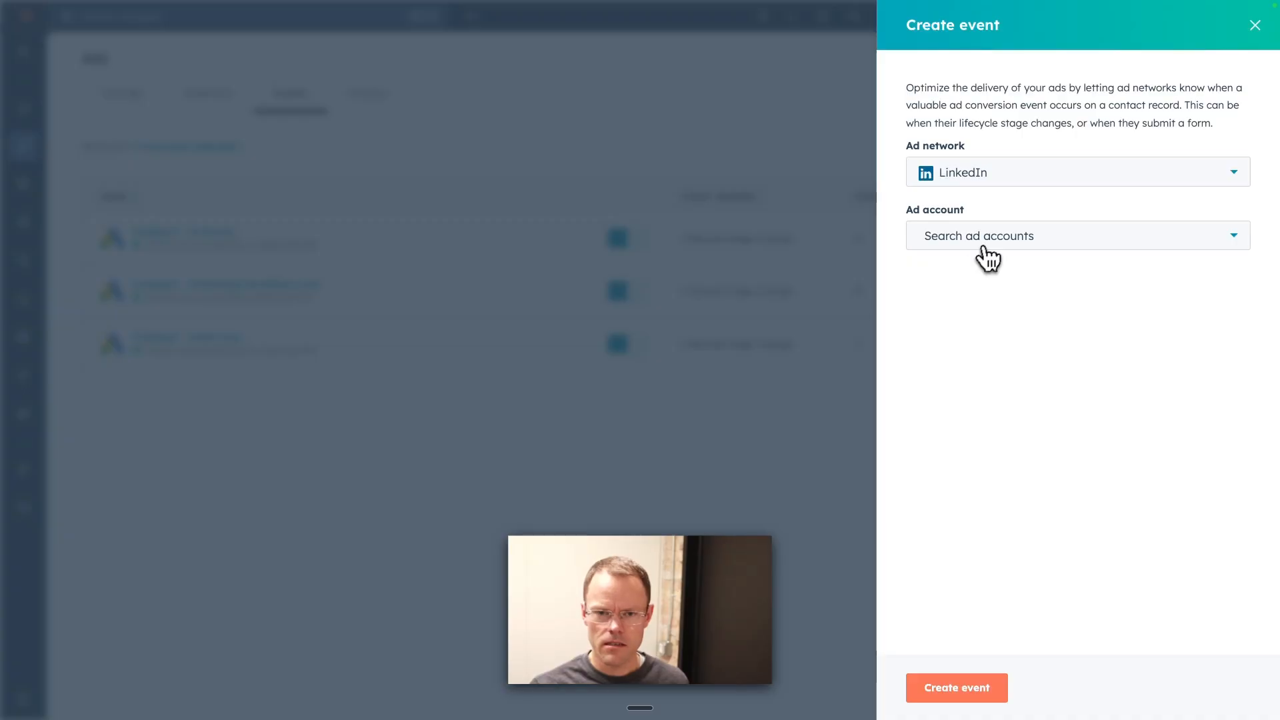
Step: Choose the E-Commerce Marketing ad account and trigger the event on a lifecycle stage change to Subscriber
{"action": "left_click", "coordinate": [992, 252]}
{"action": "left_click", "coordinate": [1005, 279]}
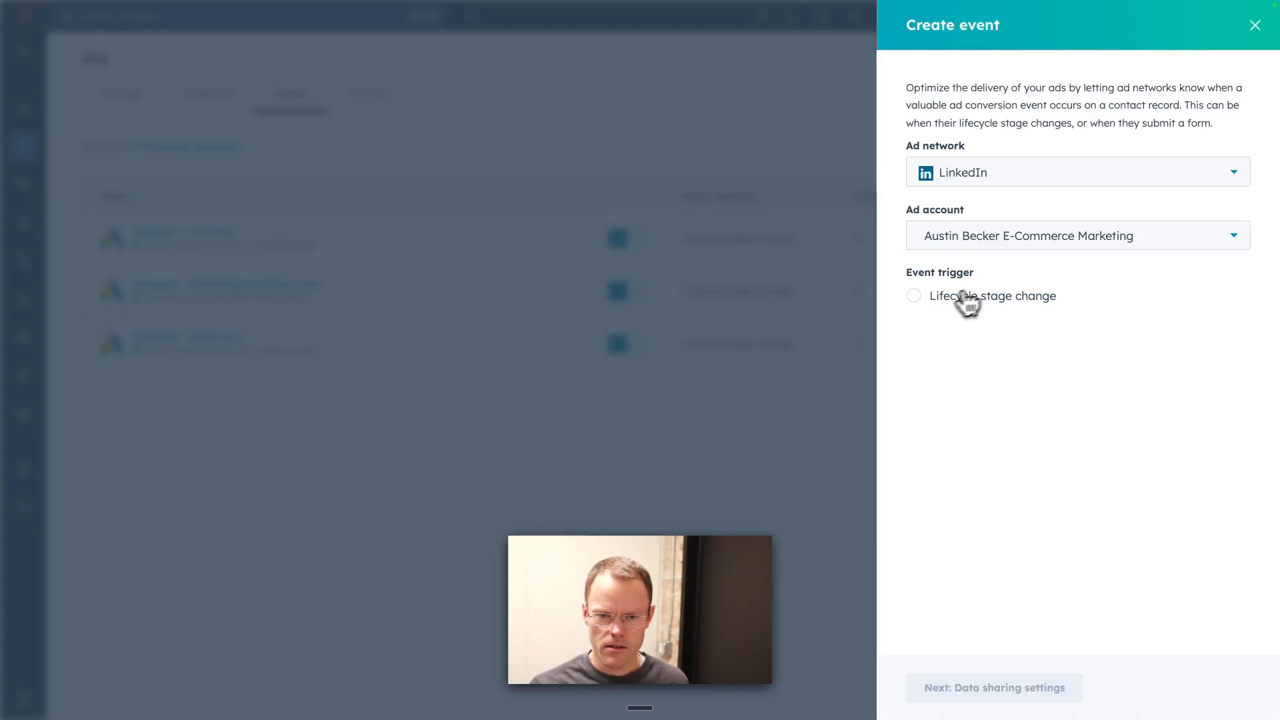
{"action": "left_click", "coordinate": [915, 300]}
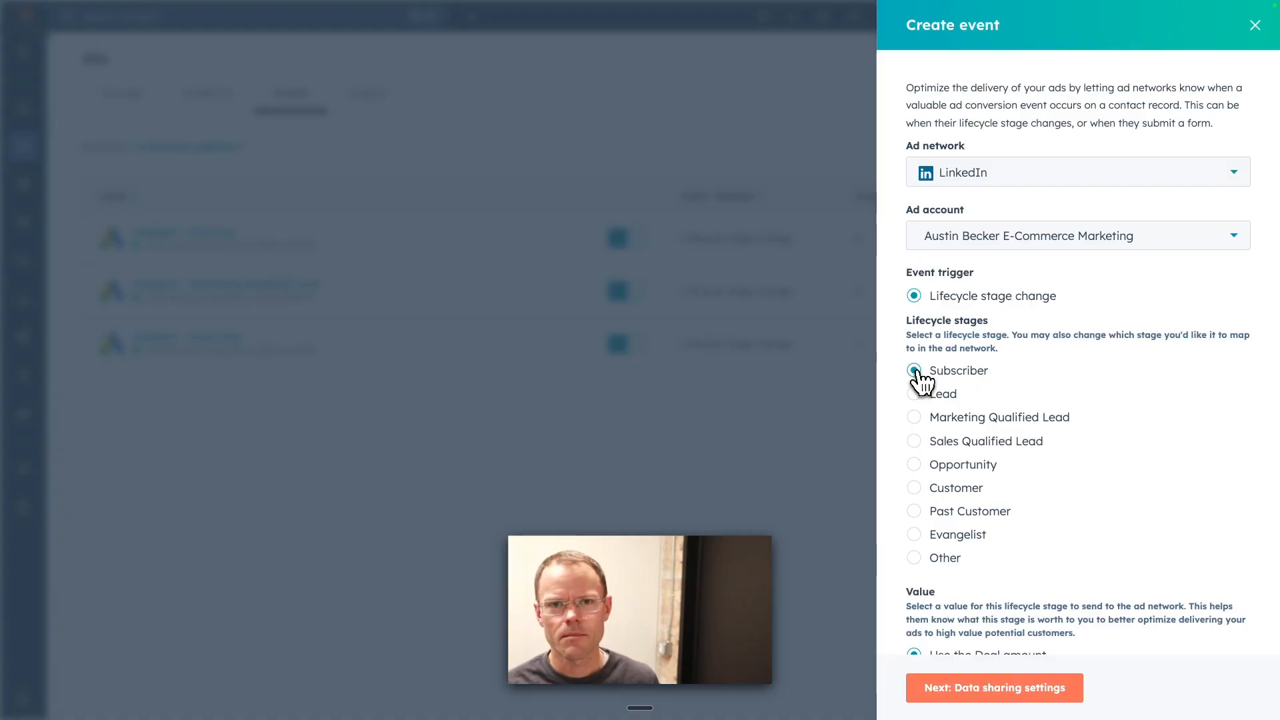
{"action": "scroll", "coordinate": [947, 389], "scroll_direction": "down", "scroll_amount": 3}
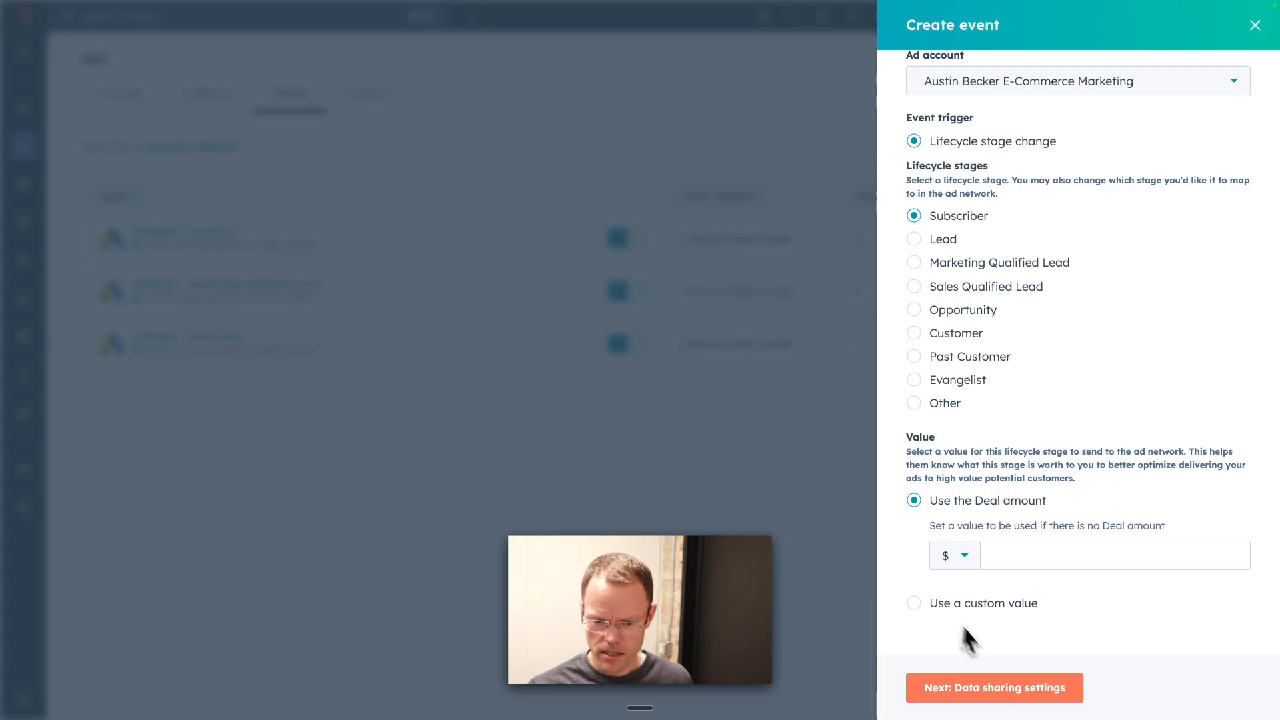
Step: Set a fallback value of $1 for contacts without a deal amount and continue to the data sharing settings
{"action": "left_click", "coordinate": [1023, 701]}
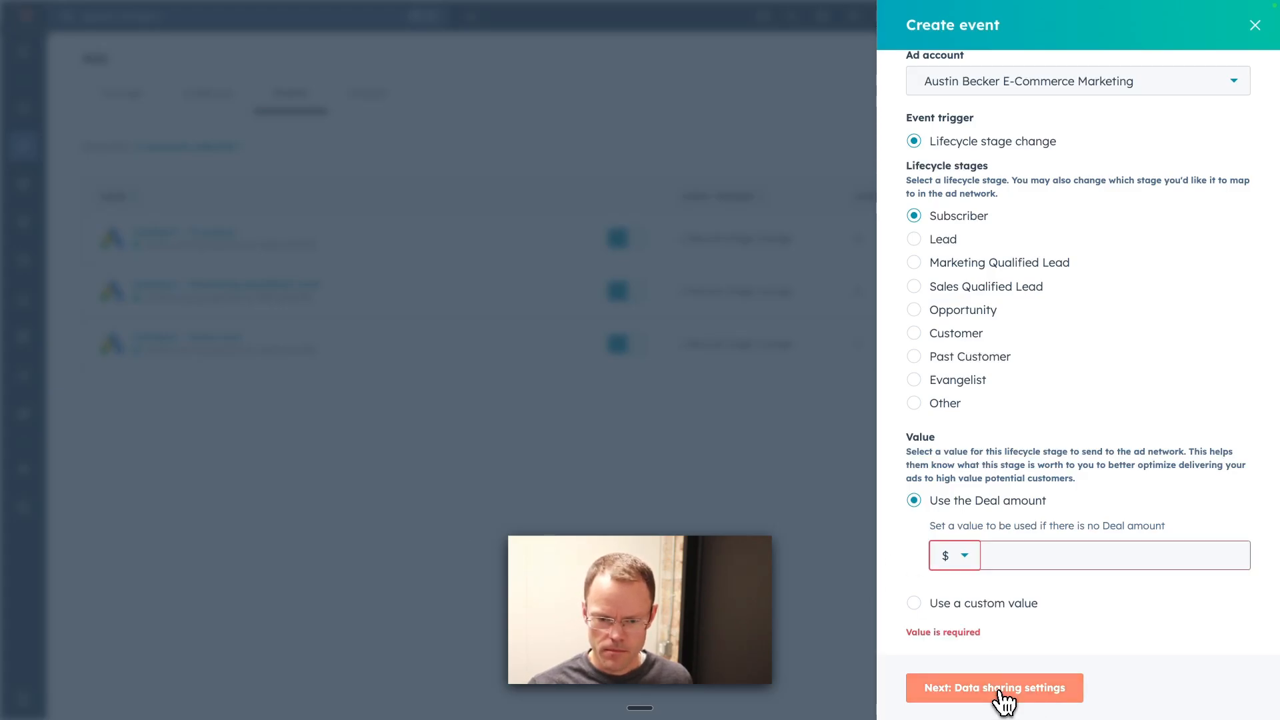
{"action": "left_click", "coordinate": [1023, 555]}
{"action": "type", "text": "1"}
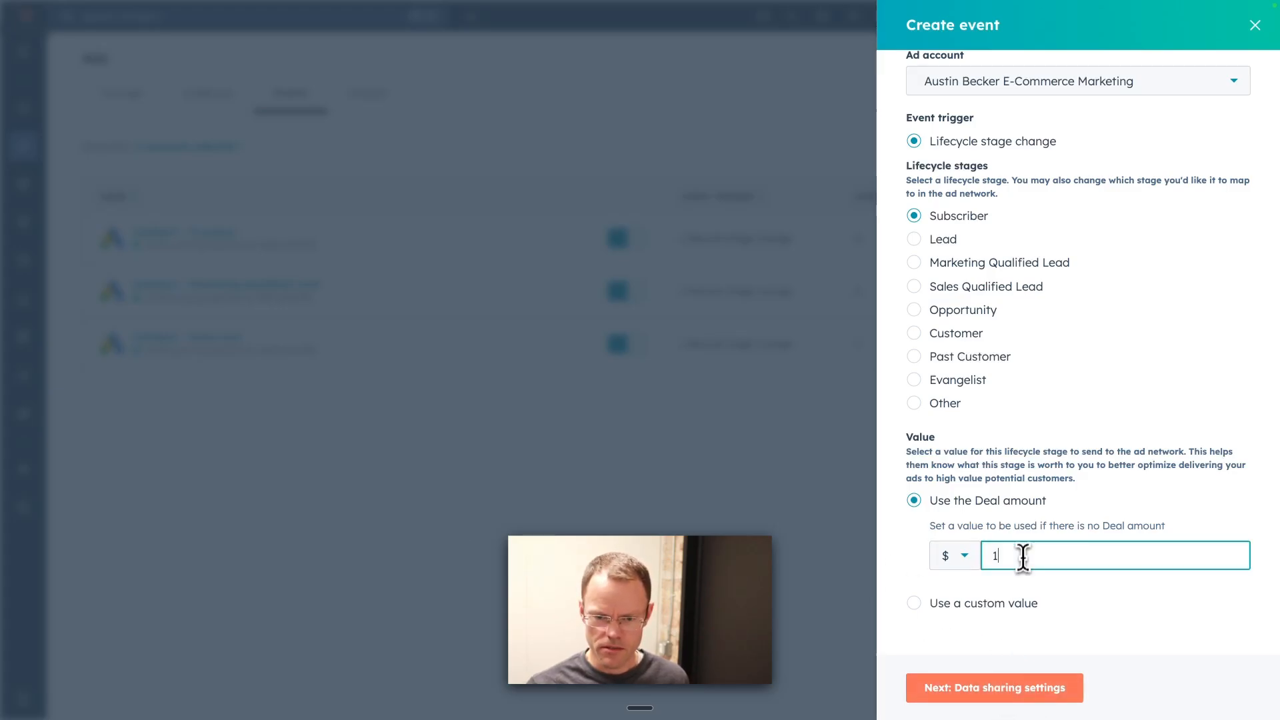
{"action": "left_click", "coordinate": [1014, 687]}
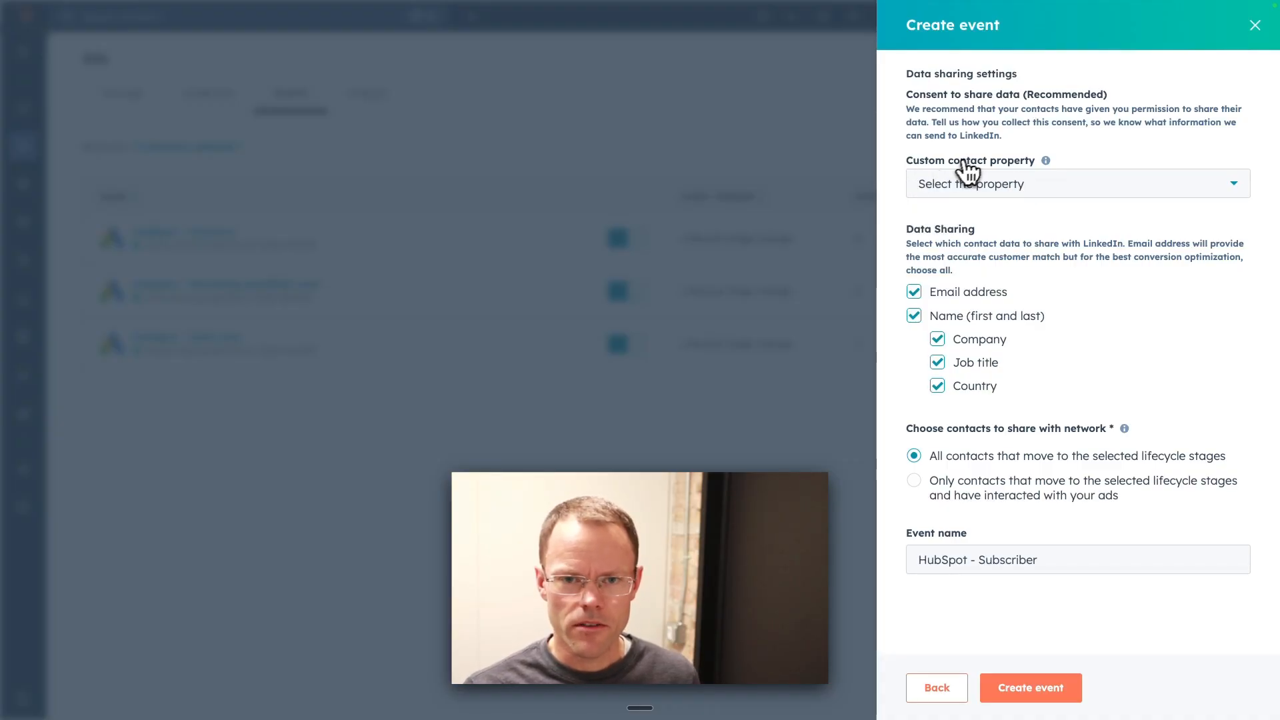
Step: Set Marketing Consent as the custom contact property, with true as the value that indicates consent
{"action": "left_click", "coordinate": [1048, 190]}
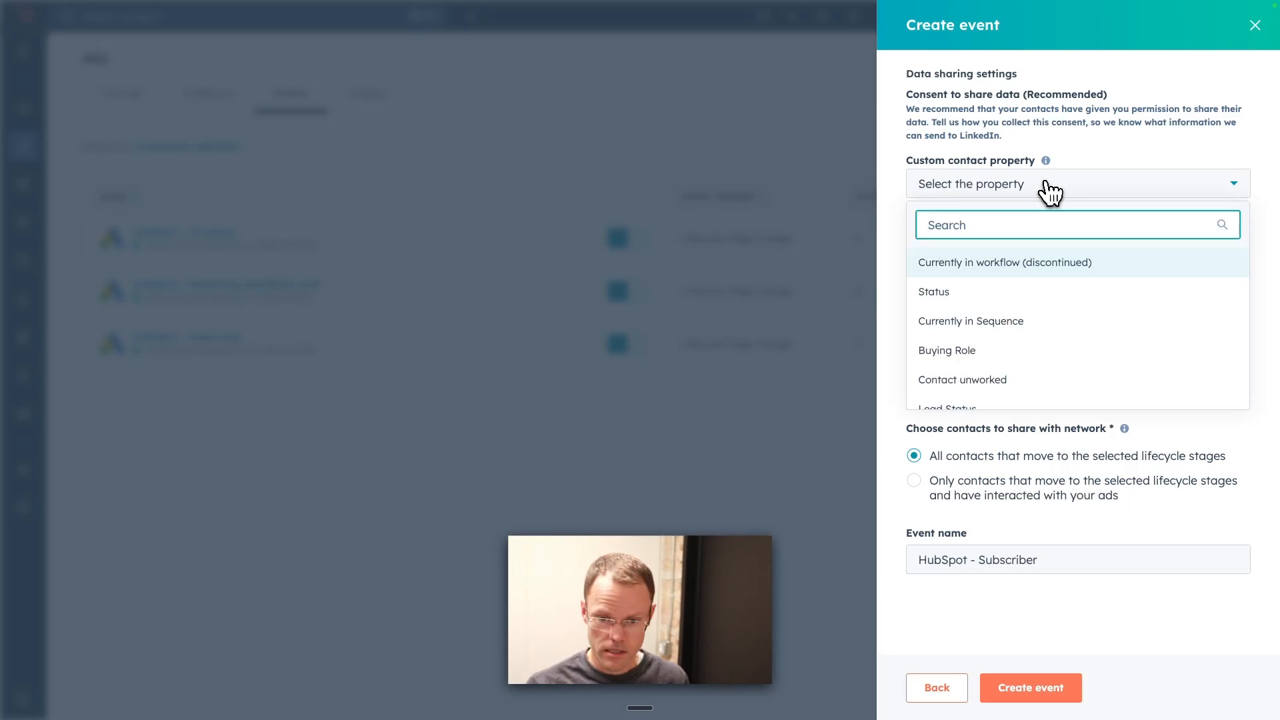
{"action": "type", "text": "mark"}
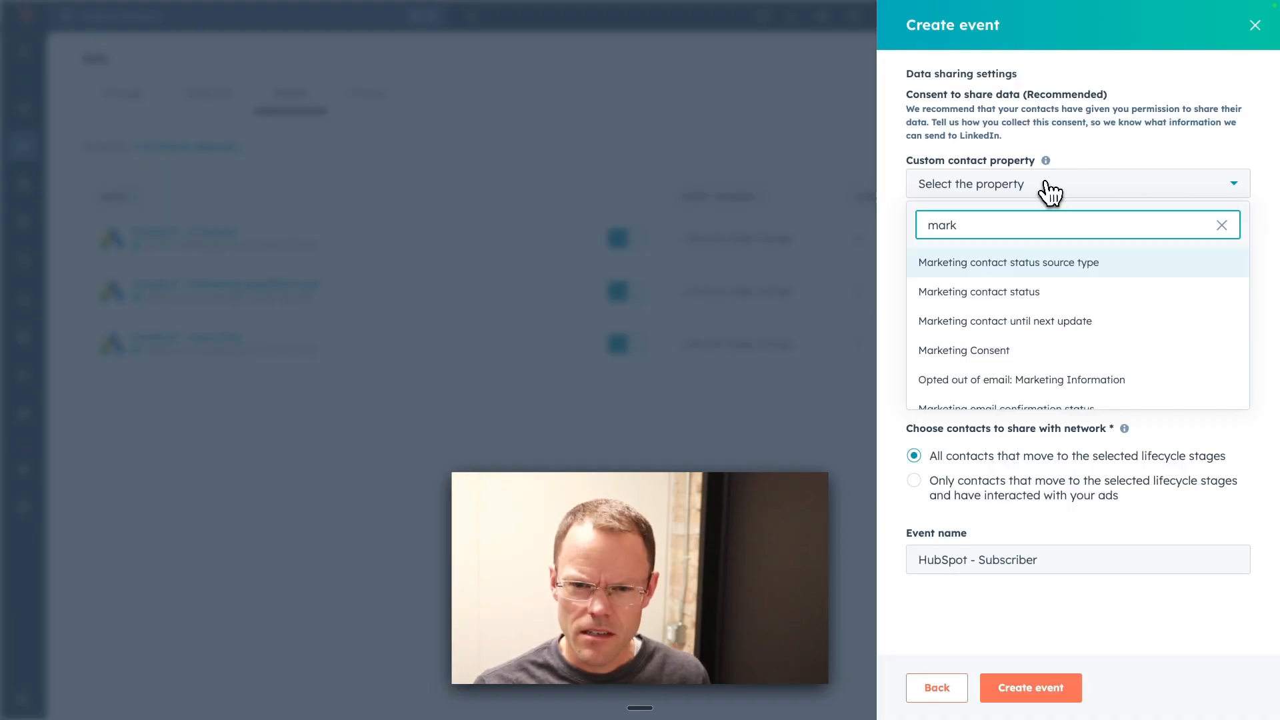
{"action": "scroll", "coordinate": [1036, 294], "scroll_direction": "down", "scroll_amount": 1}
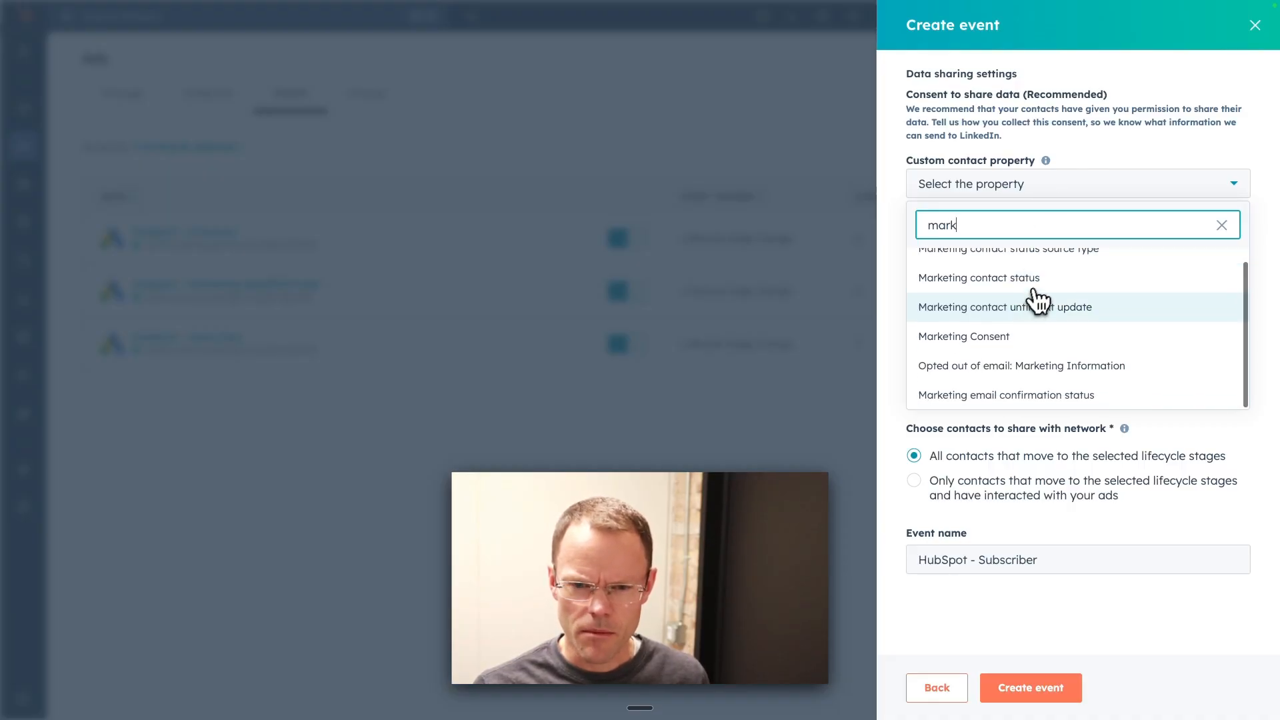
{"action": "left_click", "coordinate": [975, 334]}
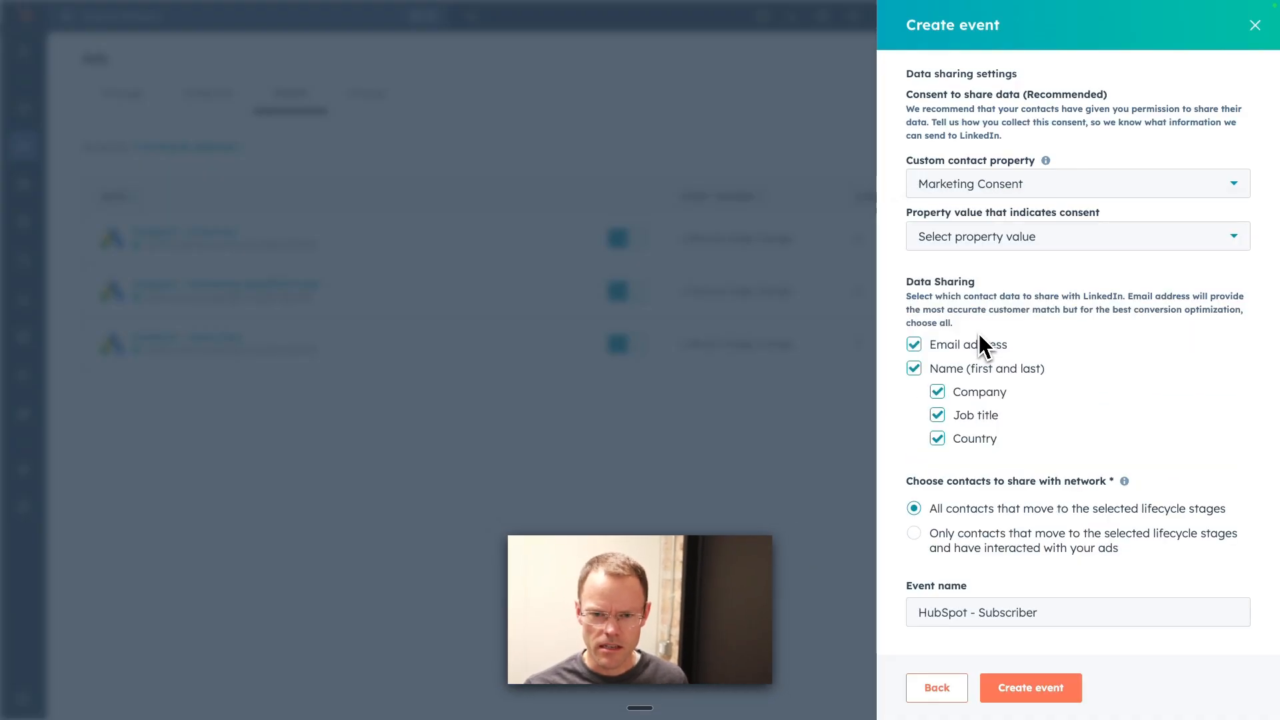
{"action": "left_click", "coordinate": [970, 244]}
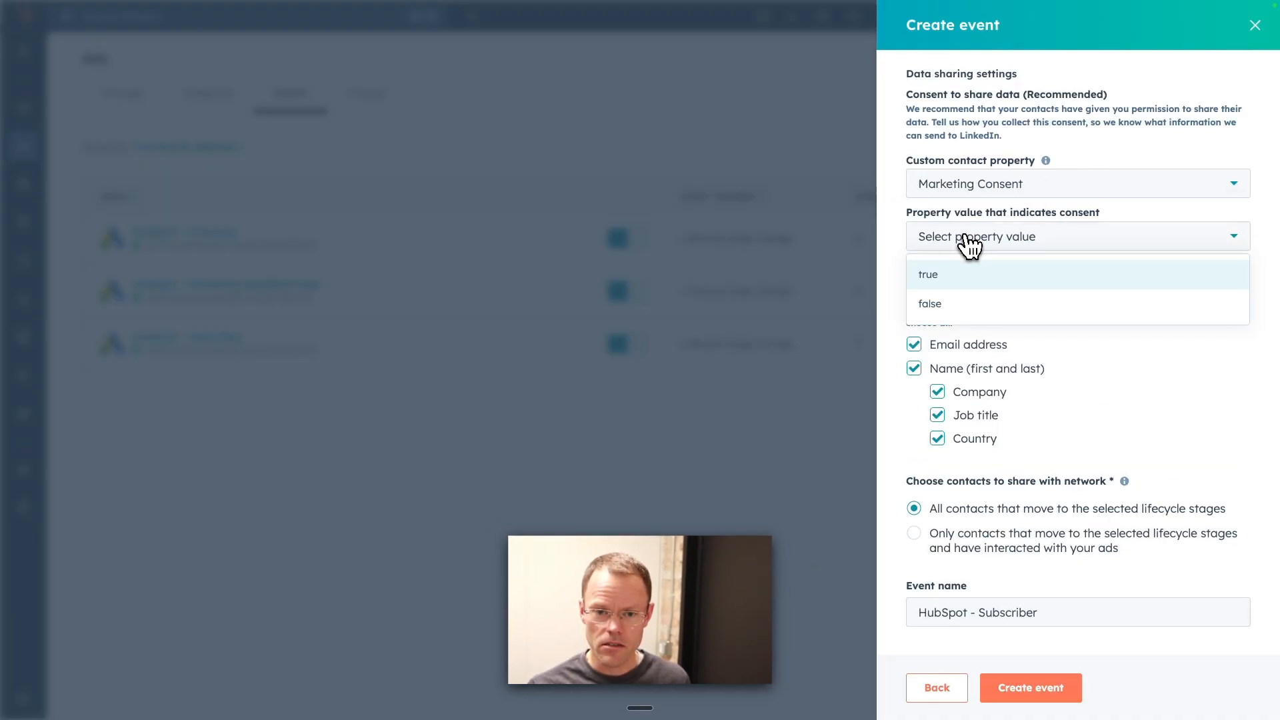
{"action": "left_click", "coordinate": [941, 280]}
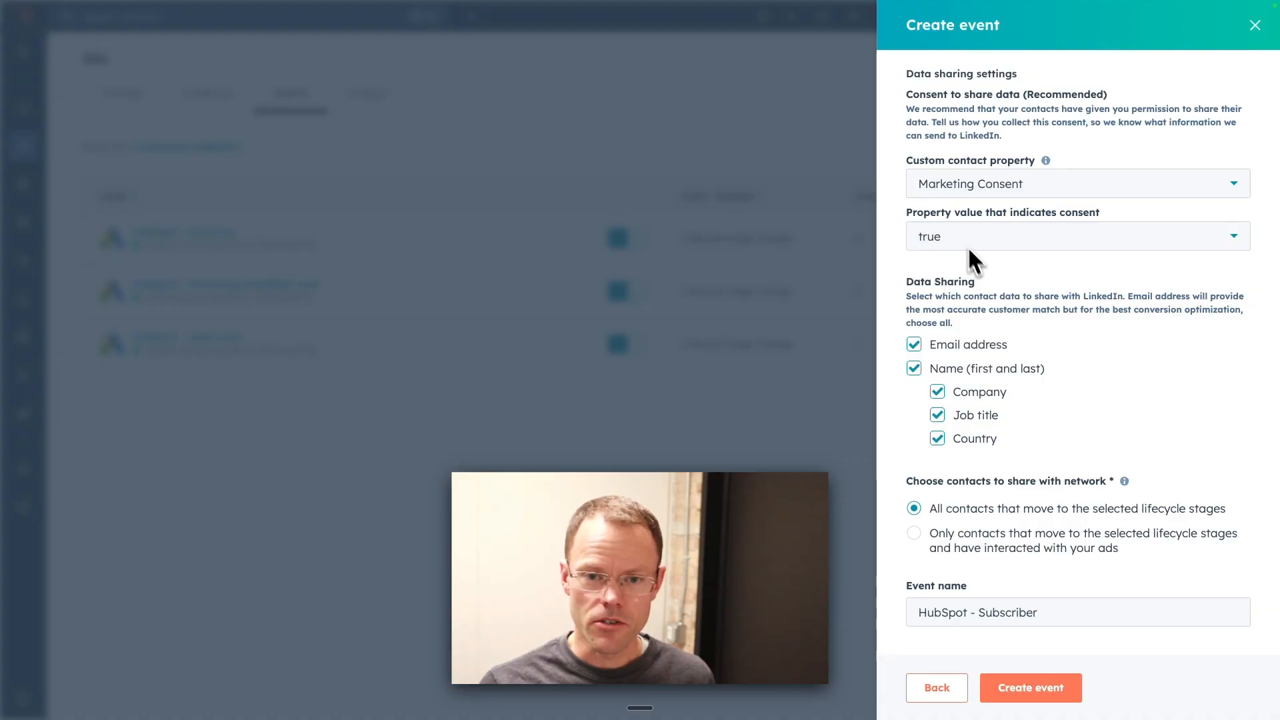
Step: Keep sharing all contacts that move to the selected lifecycle stages and create the LinkedIn Subscriber event
{"action": "left_click_drag", "start_coordinate": [913, 283], "coordinate": [987, 306]}
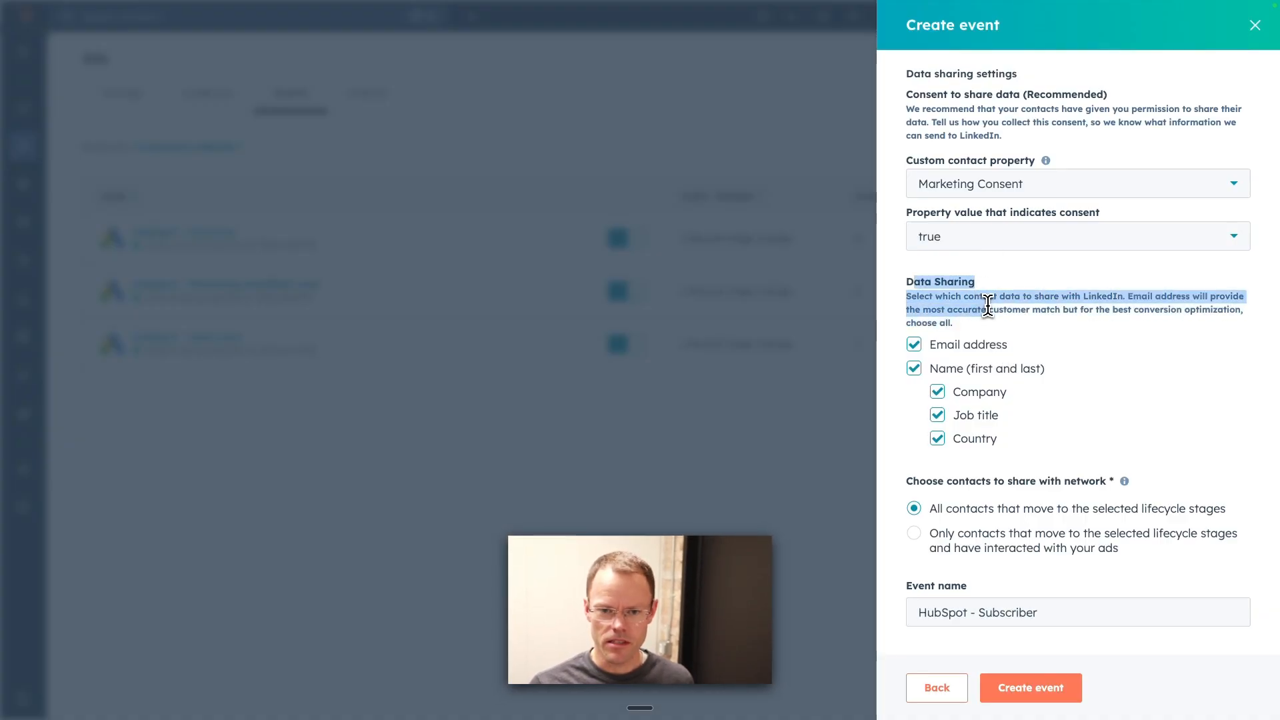
{"action": "left_click", "coordinate": [987, 306]}
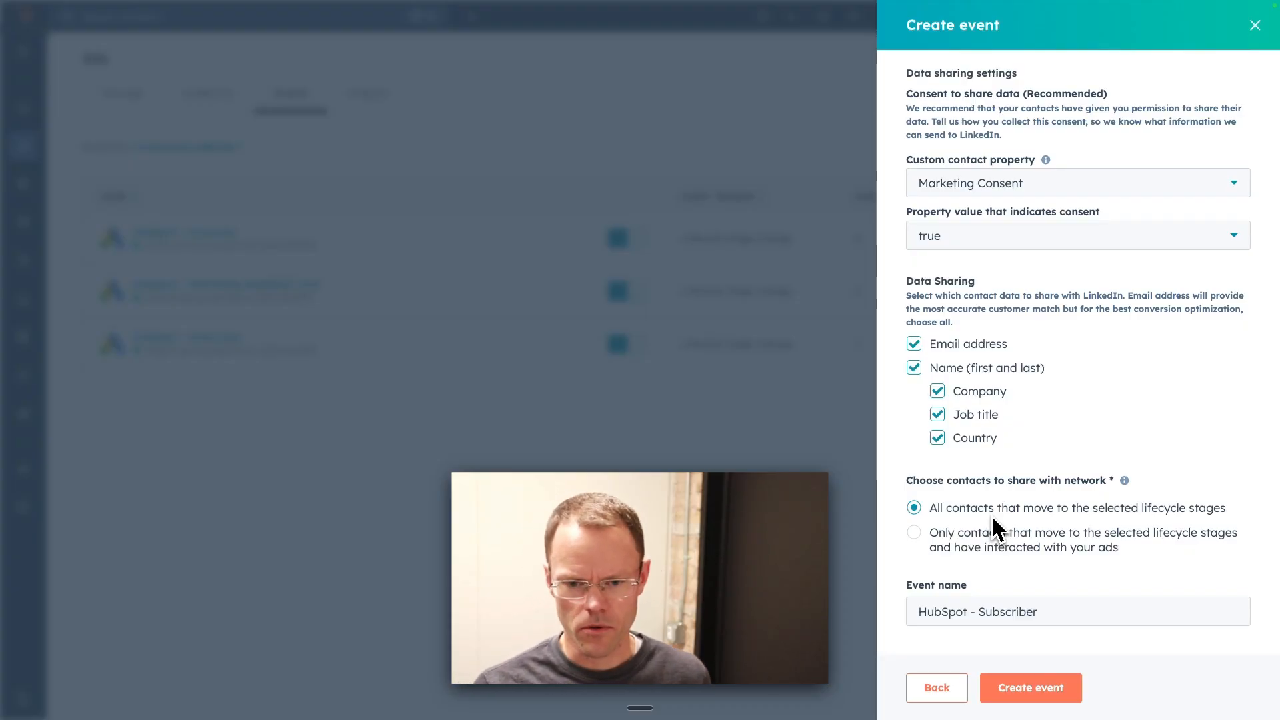
{"action": "left_click", "coordinate": [915, 534]}
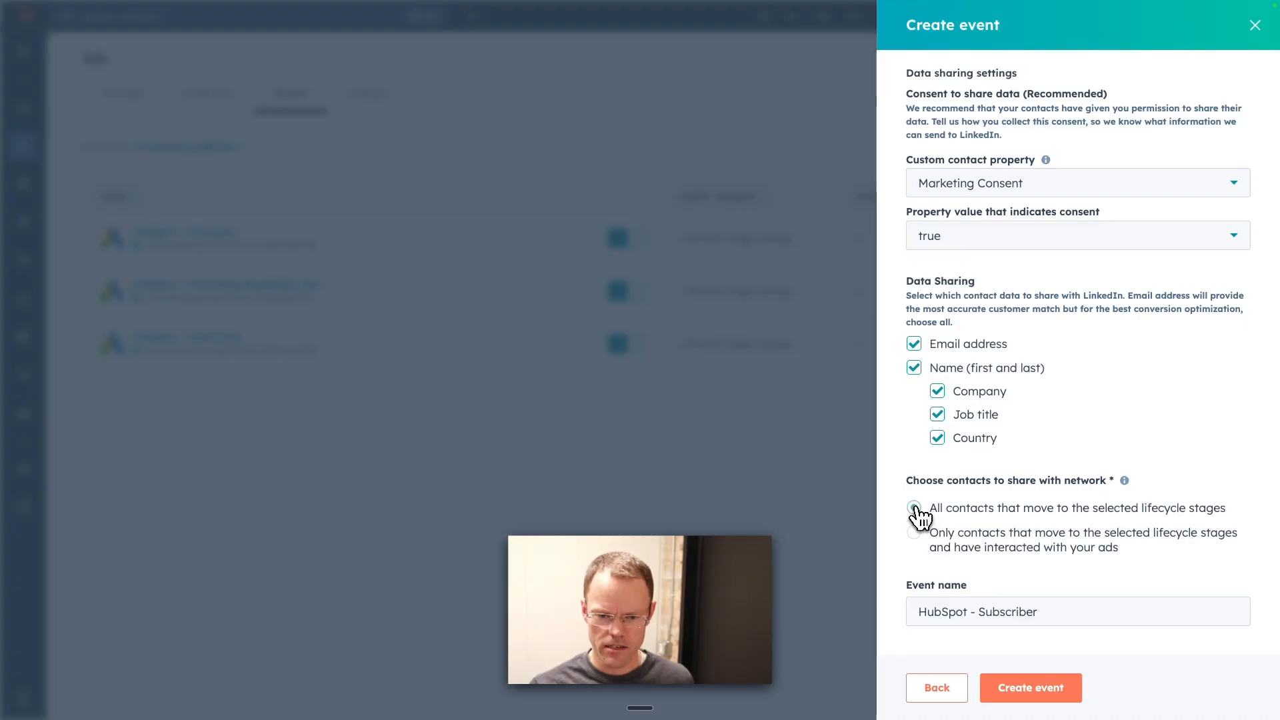
{"action": "left_click", "coordinate": [914, 510]}
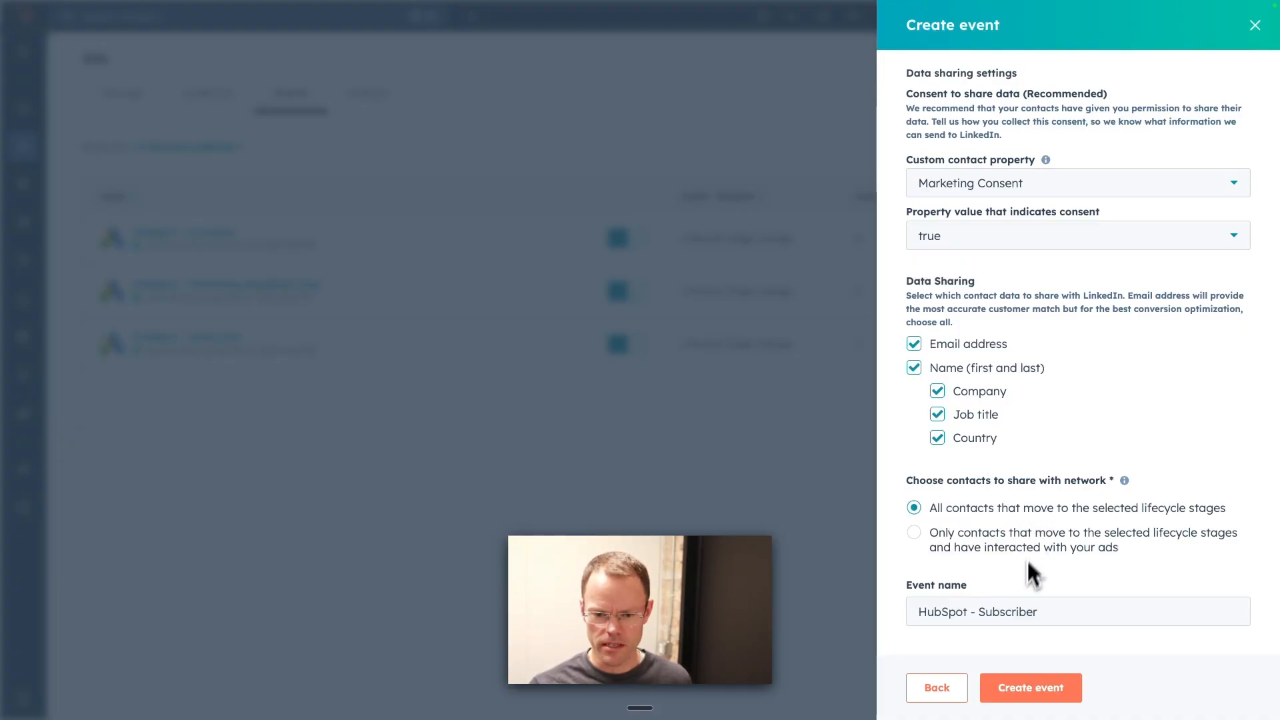
{"action": "left_click", "coordinate": [1020, 695]}
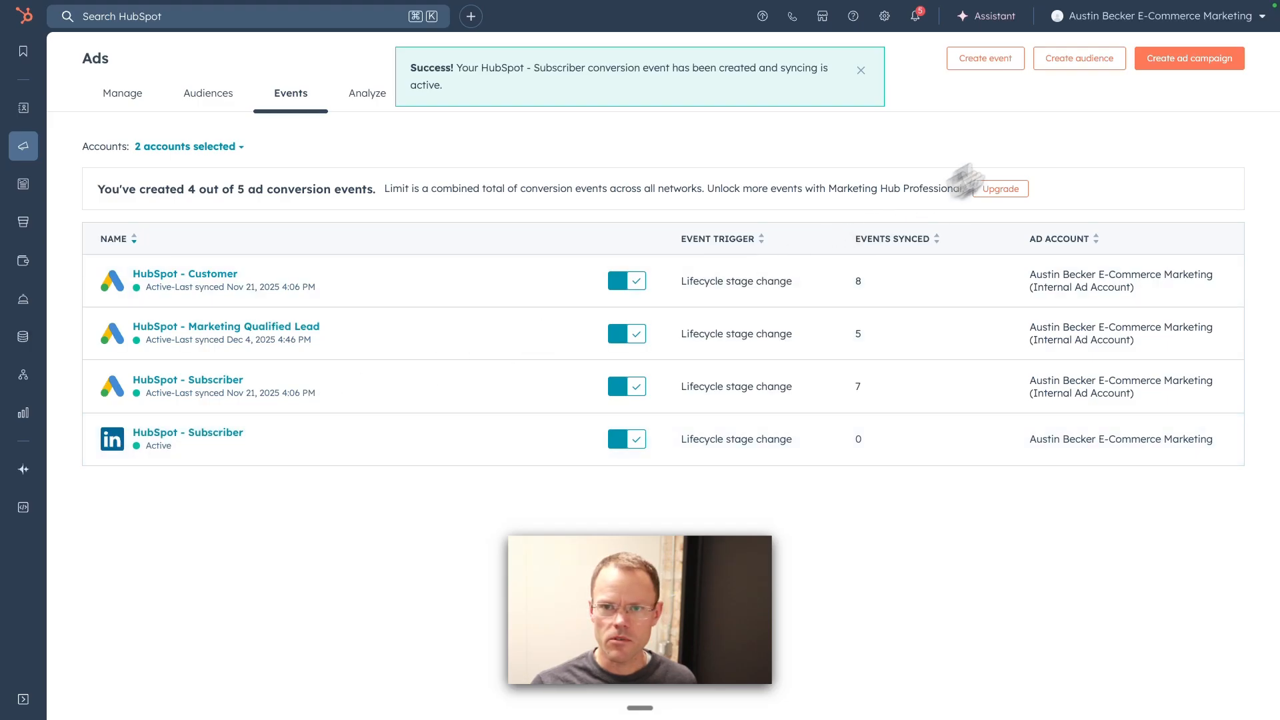
Step: Start another event for LinkedIn using the E-Commerce Marketing ad account and a lifecycle stage change trigger
{"action": "left_click", "coordinate": [993, 66]}
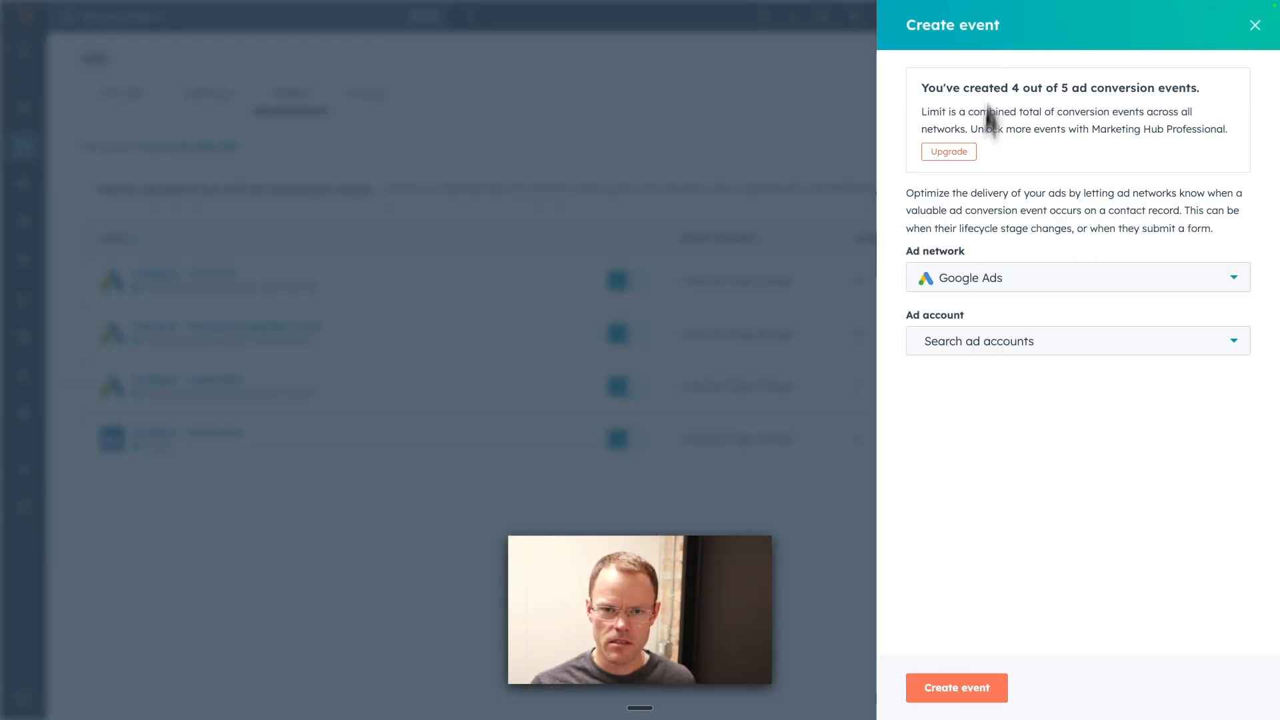
{"action": "left_click", "coordinate": [966, 289]}
{"action": "left_click", "coordinate": [985, 354]}
{"action": "left_click", "coordinate": [1010, 348]}
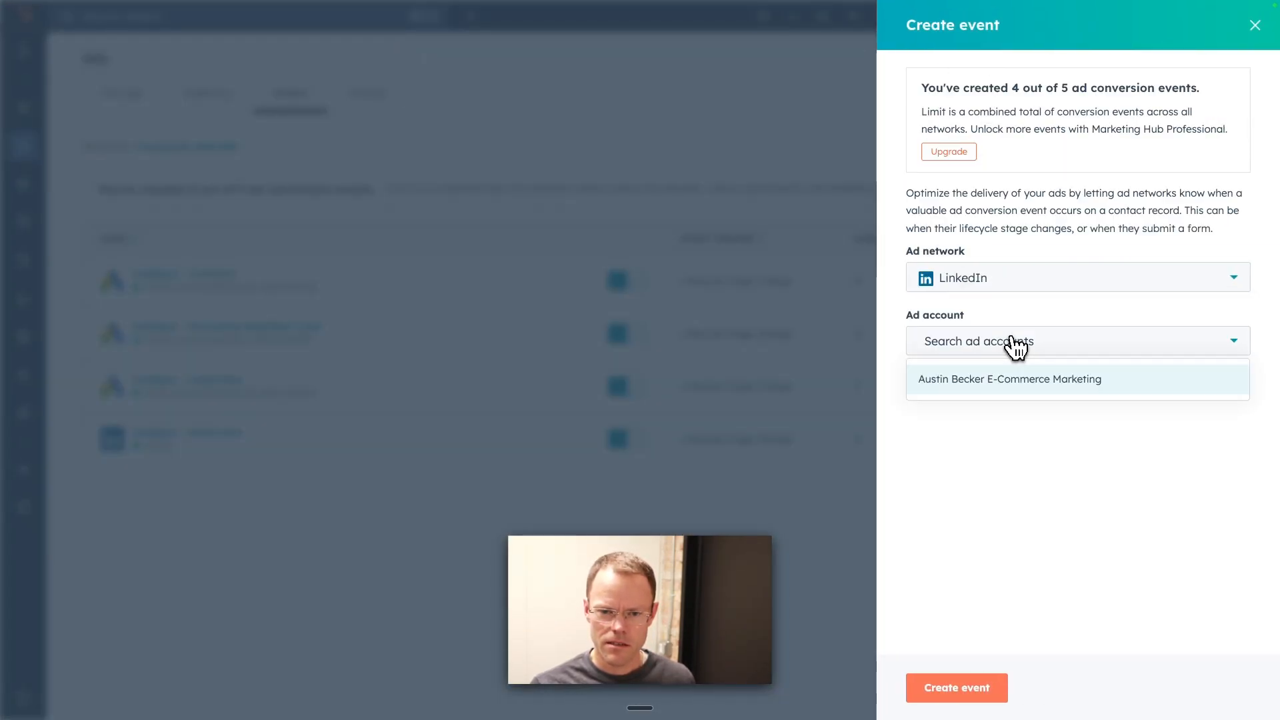
{"action": "left_click", "coordinate": [1001, 386]}
{"action": "left_click", "coordinate": [974, 403]}
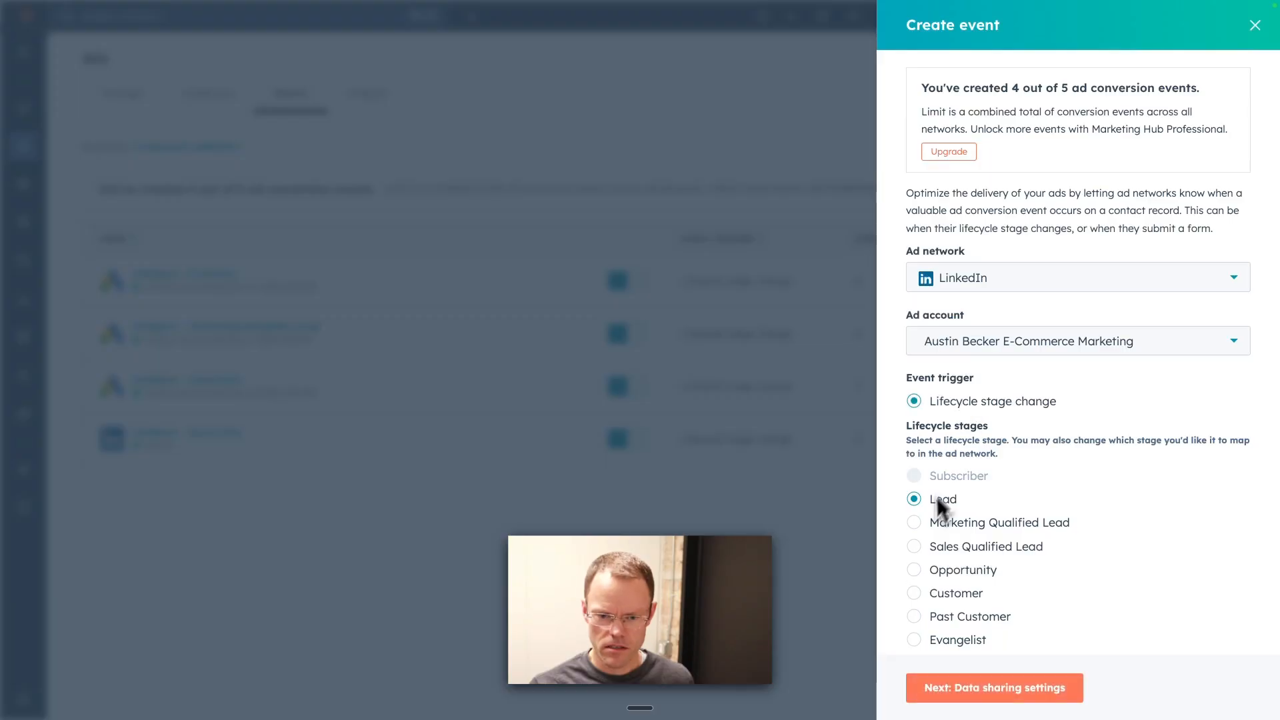
Step: Select the Lead stage, set a $2 fallback value for a missing deal amount, and continue to the data sharing settings
{"action": "left_click", "coordinate": [917, 501]}
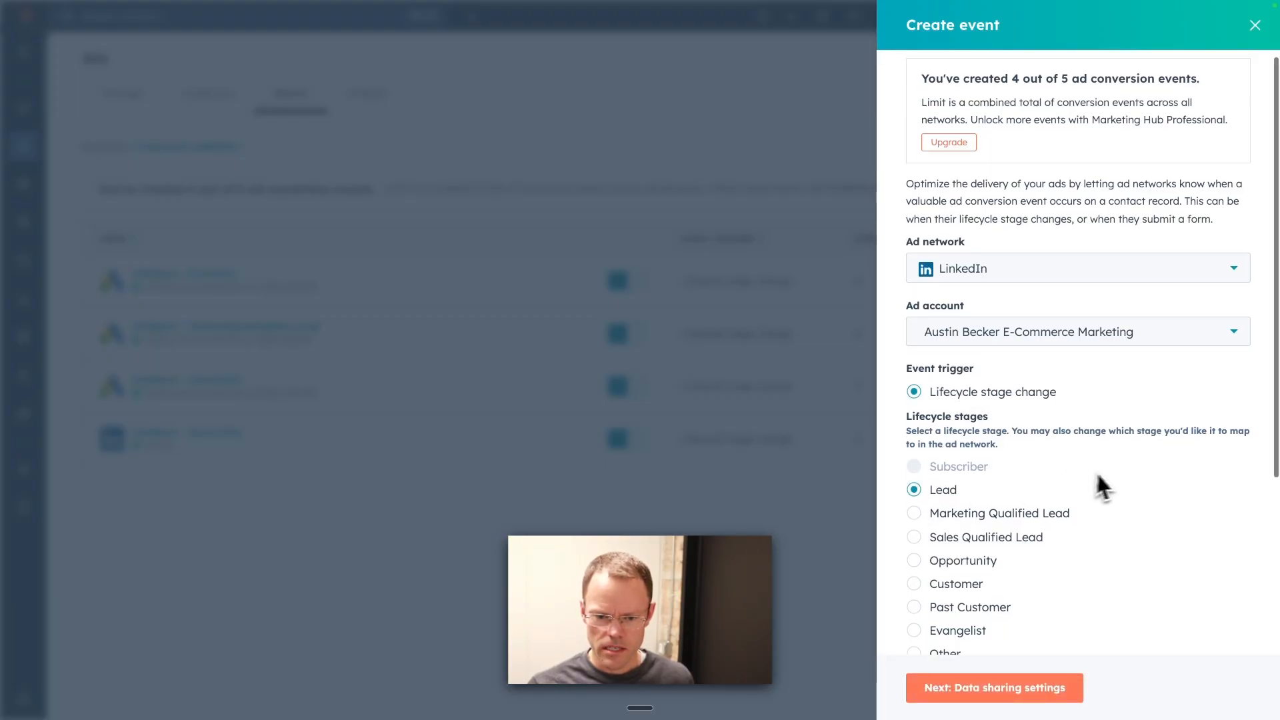
{"action": "scroll", "coordinate": [1093, 506], "scroll_direction": "down", "scroll_amount": 4}
{"action": "left_click", "coordinate": [994, 556]}
{"action": "type", "text": "2"}
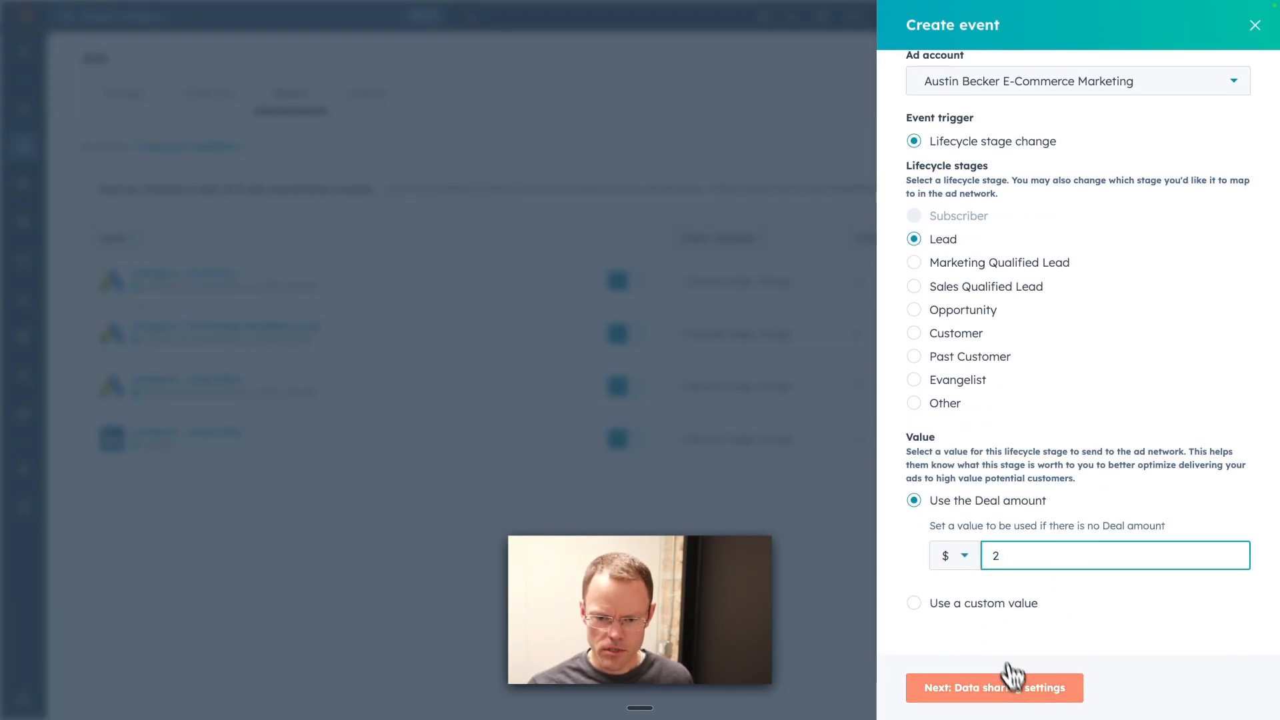
{"action": "left_click", "coordinate": [1032, 693]}
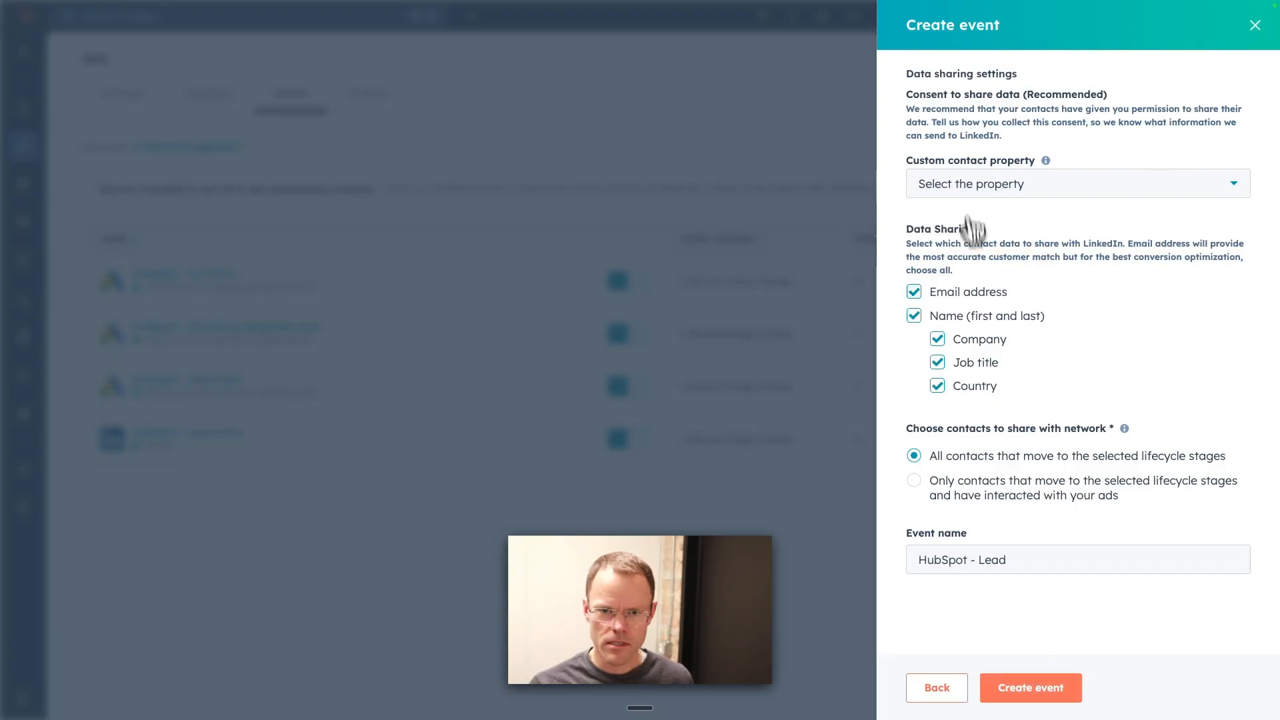
Step: Set Marketing Consent to true as the consent condition and create the HubSpot - Lead event
{"action": "left_click", "coordinate": [968, 182]}
{"action": "type", "text": "mark"}
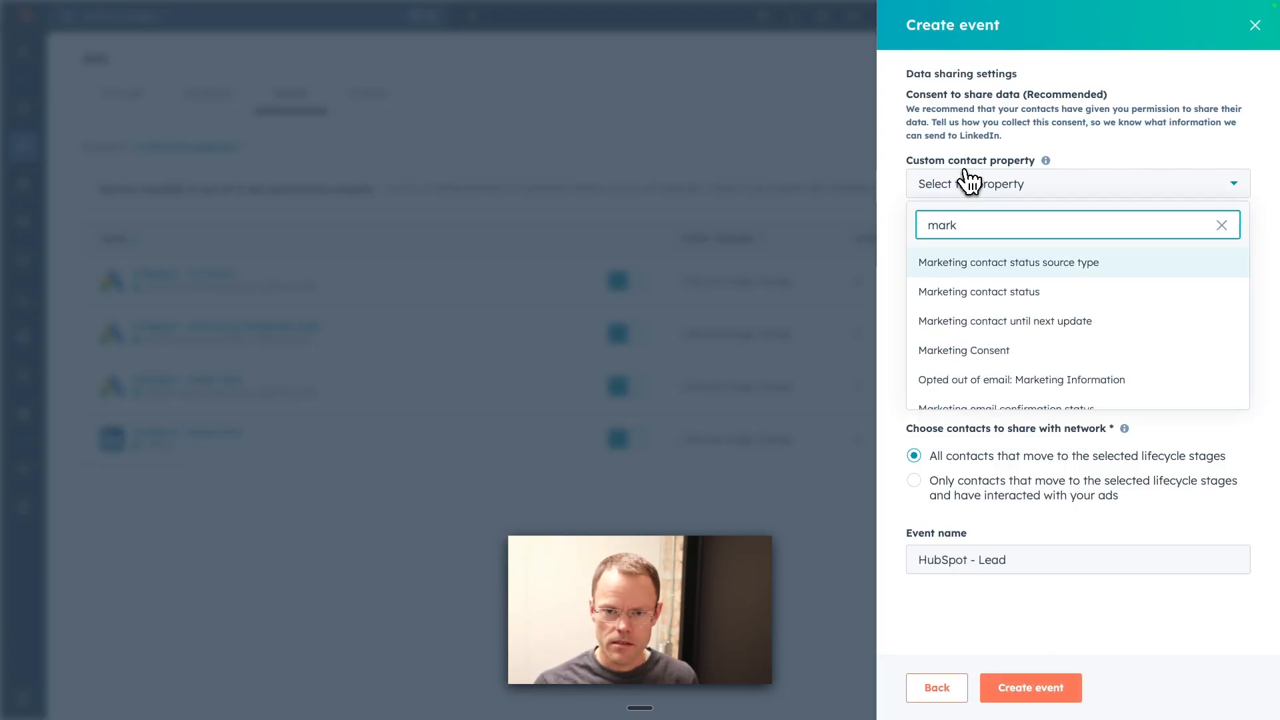
{"action": "left_click", "coordinate": [996, 350]}
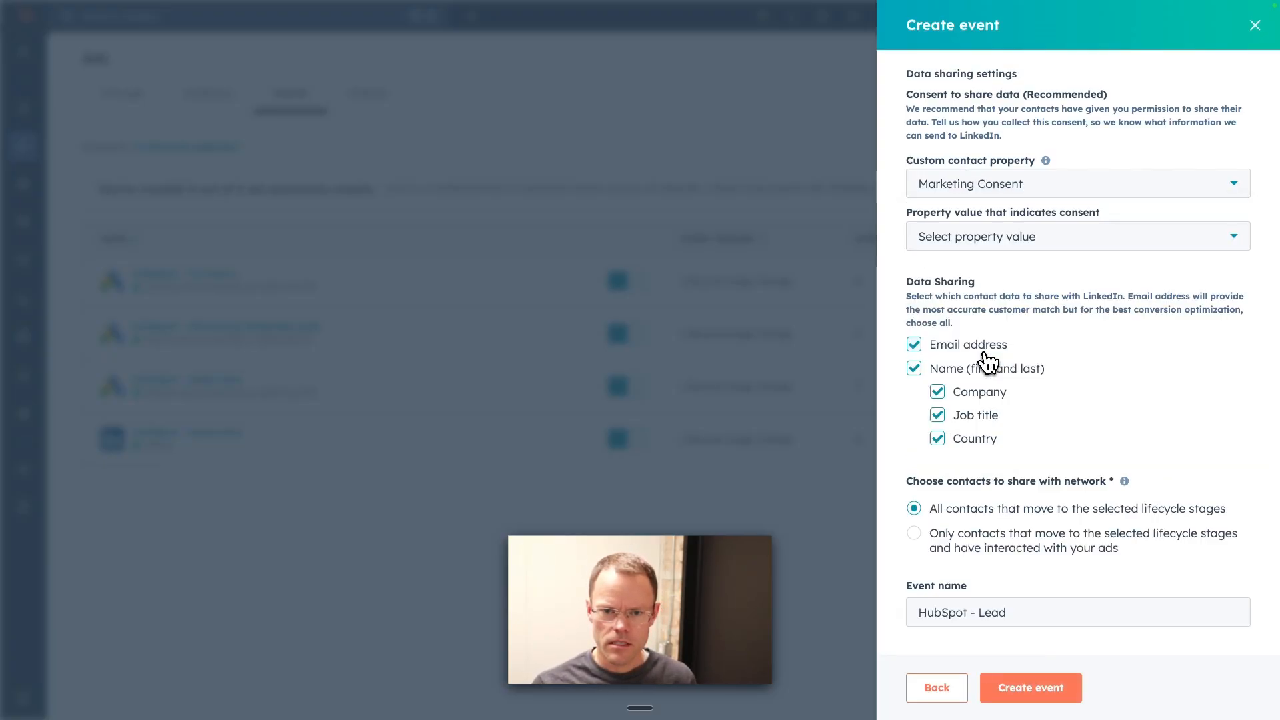
{"action": "left_click", "coordinate": [947, 241]}
{"action": "left_click", "coordinate": [945, 277]}
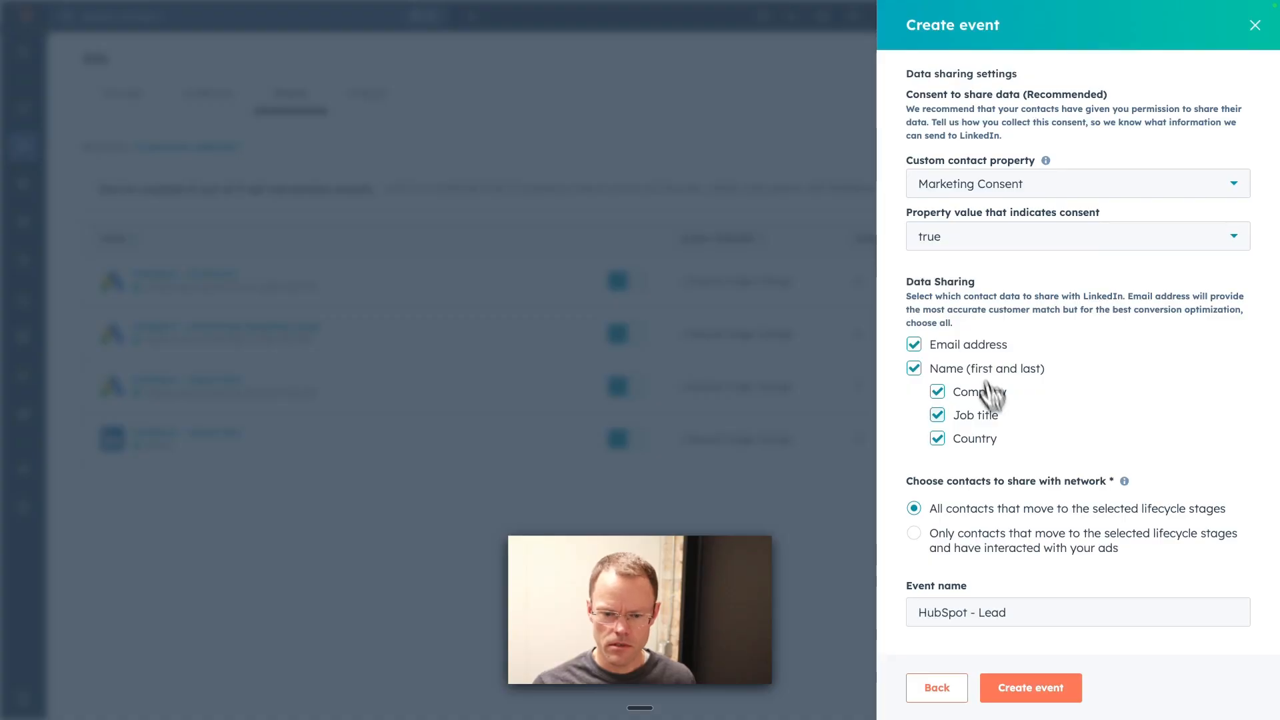
{"action": "left_click", "coordinate": [1046, 695]}
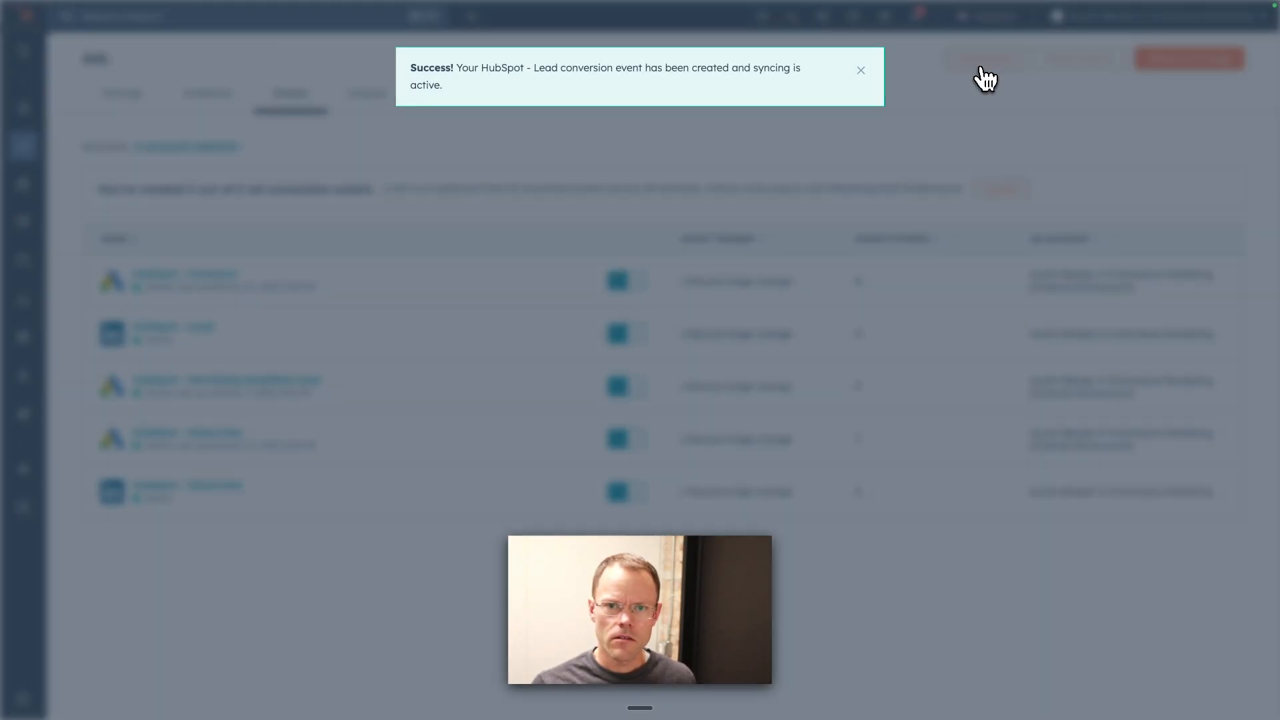
Step: Try to set up another LinkedIn event with the E-Commerce Marketing ad account and close the form
{"action": "left_click", "coordinate": [981, 65]}
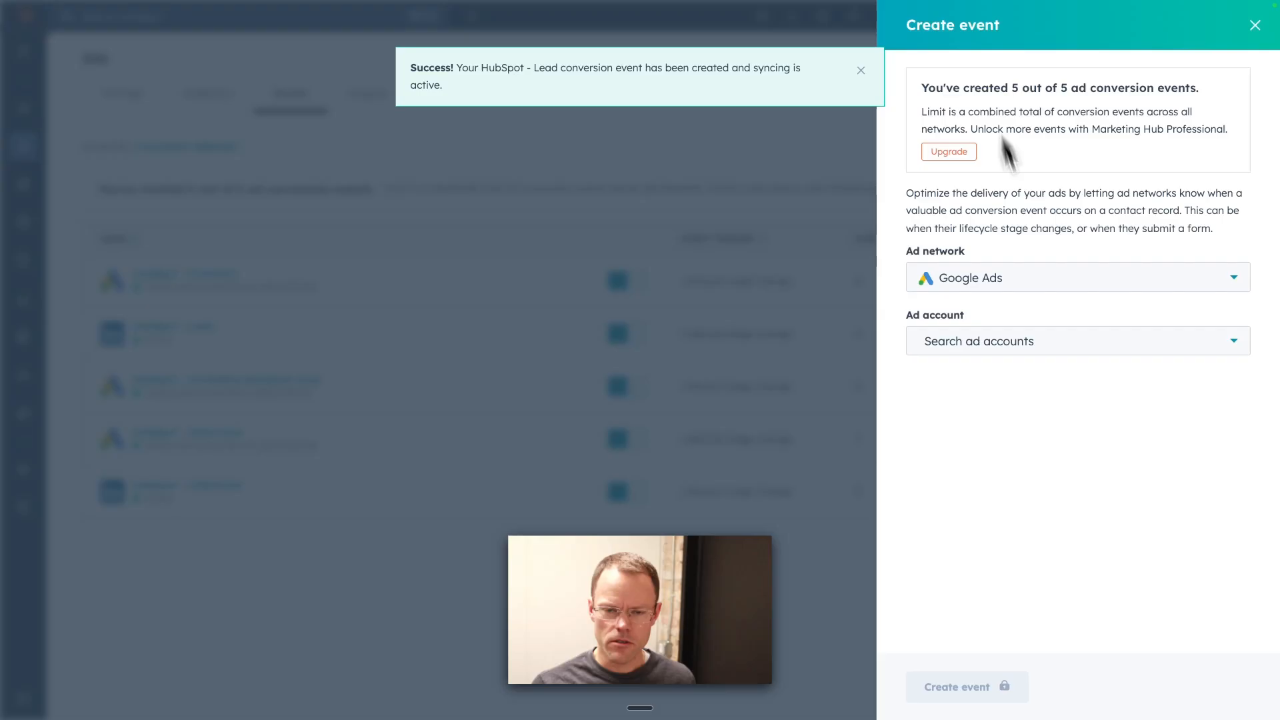
{"action": "left_click", "coordinate": [954, 289]}
{"action": "left_click", "coordinate": [990, 353]}
{"action": "left_click", "coordinate": [989, 348]}
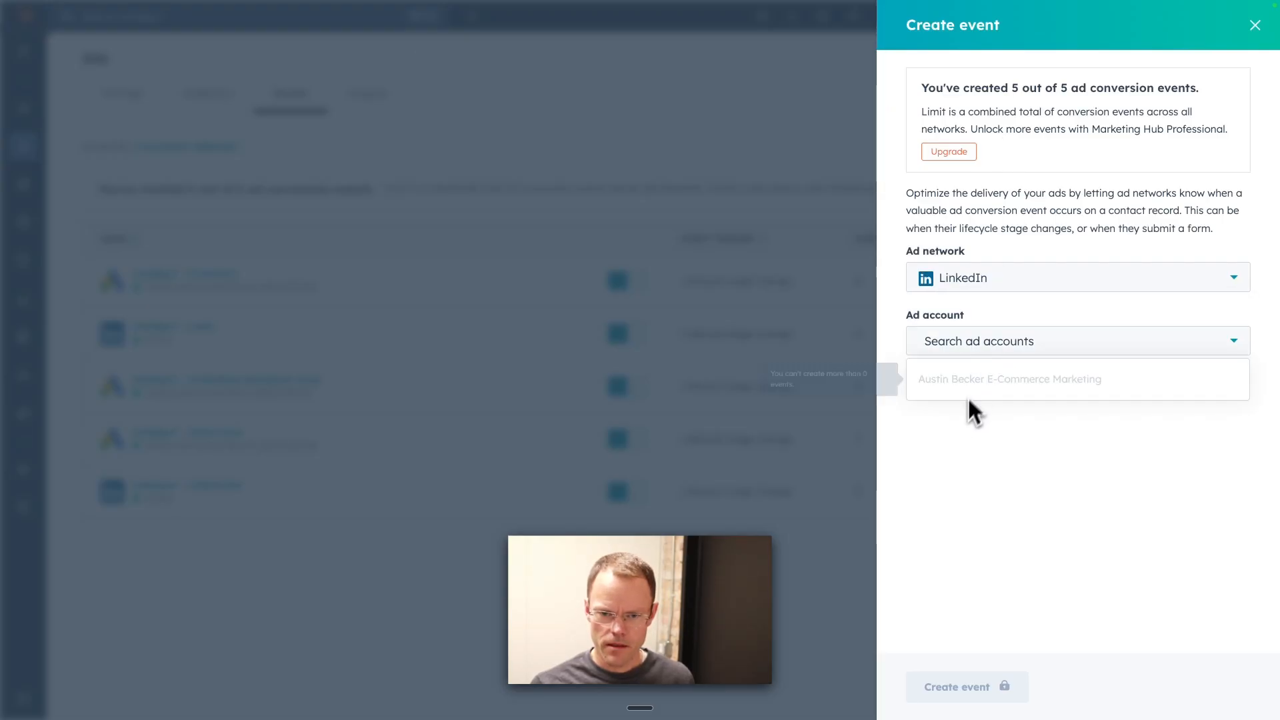
{"action": "left_click", "coordinate": [965, 412]}
{"action": "left_click", "coordinate": [1000, 344]}
{"action": "left_click", "coordinate": [998, 420]}
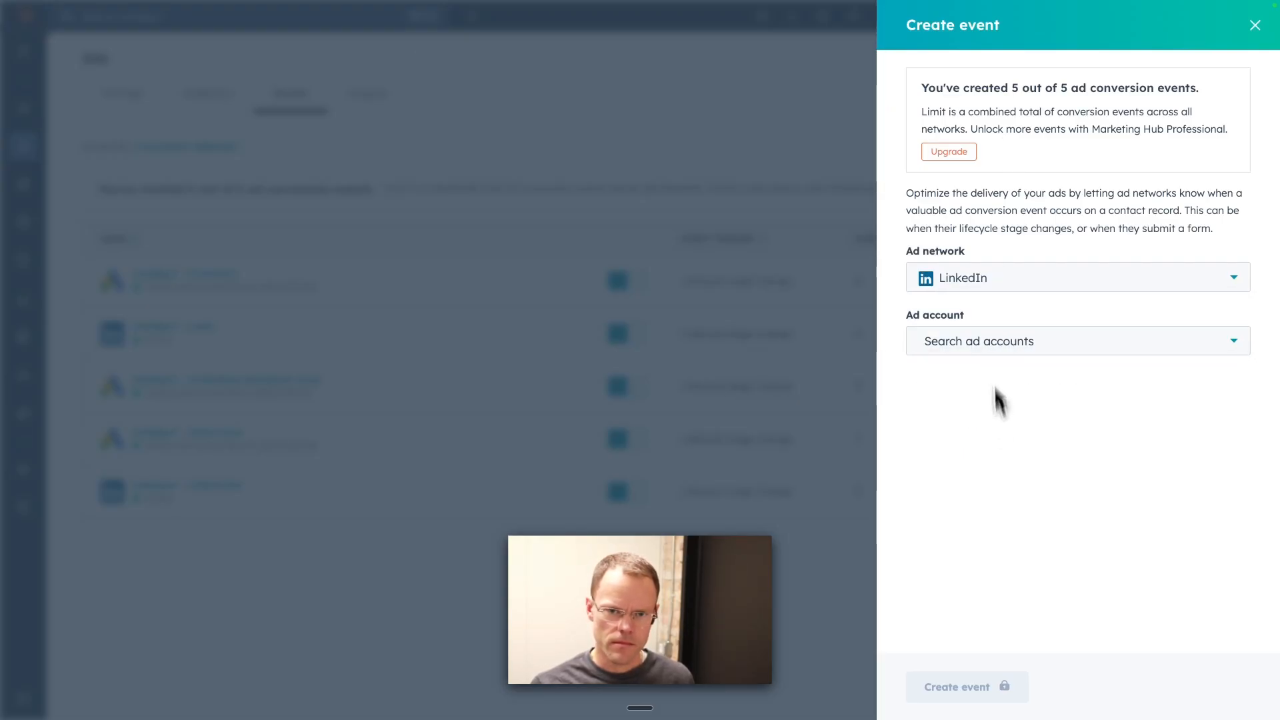
{"action": "left_click", "coordinate": [981, 283]}
{"action": "left_click", "coordinate": [966, 481]}
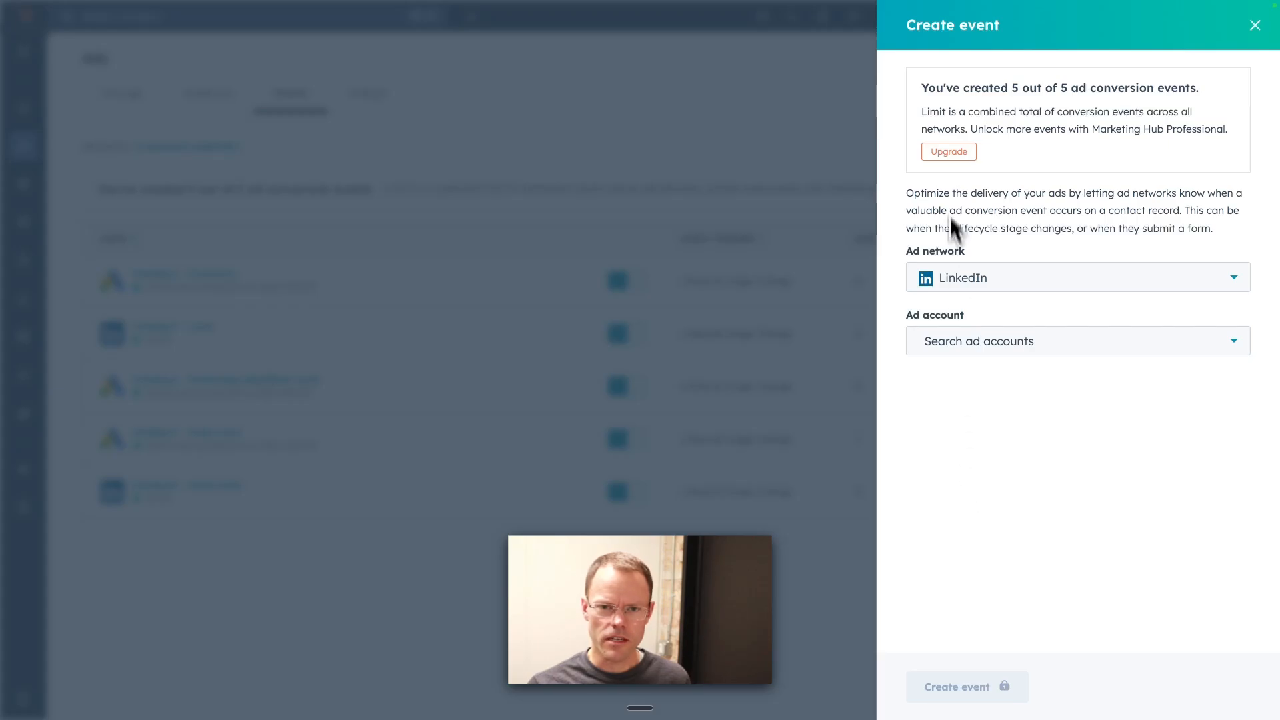
{"action": "left_click", "coordinate": [1032, 353]}
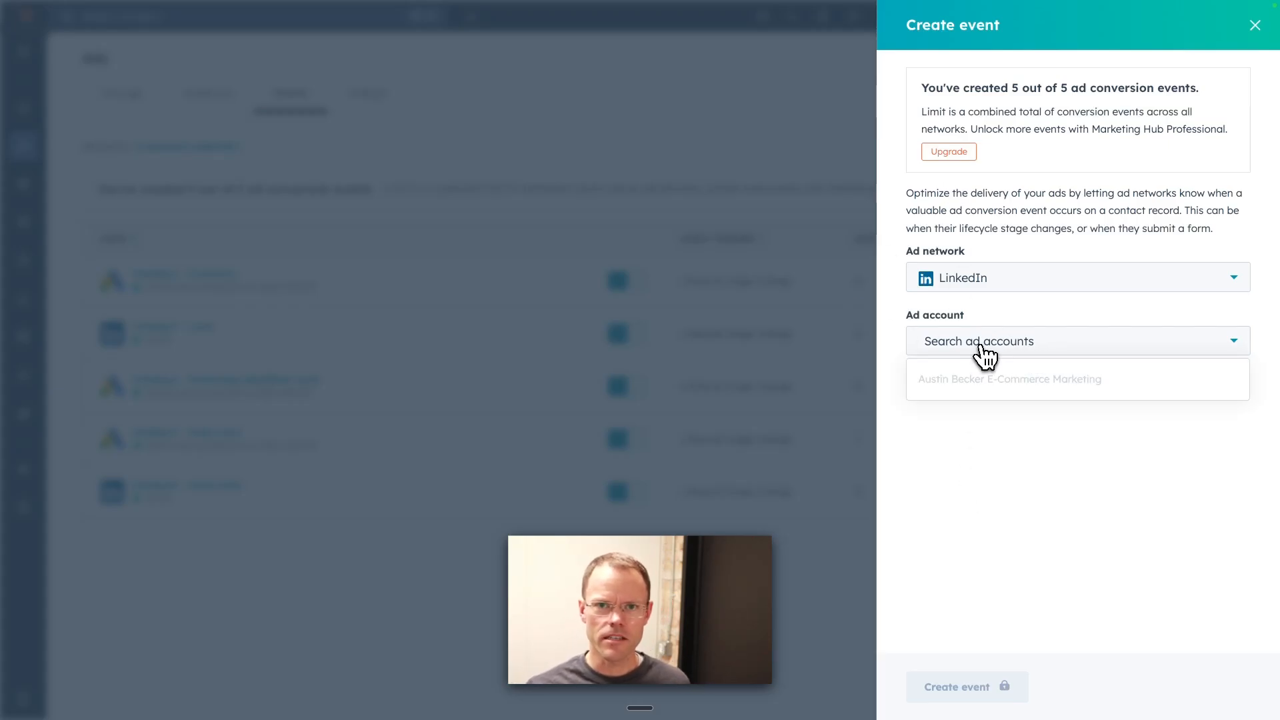
{"action": "key", "text": "Escape"}
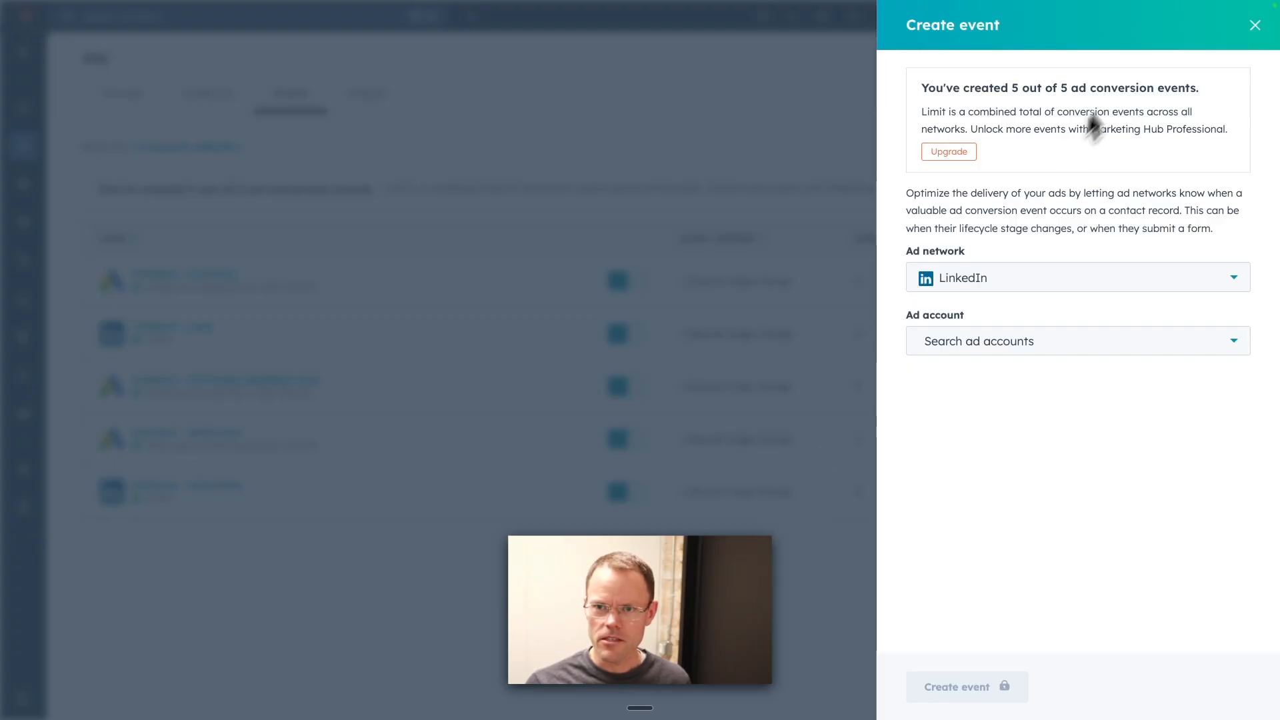
{"action": "left_click", "coordinate": [1254, 26]}
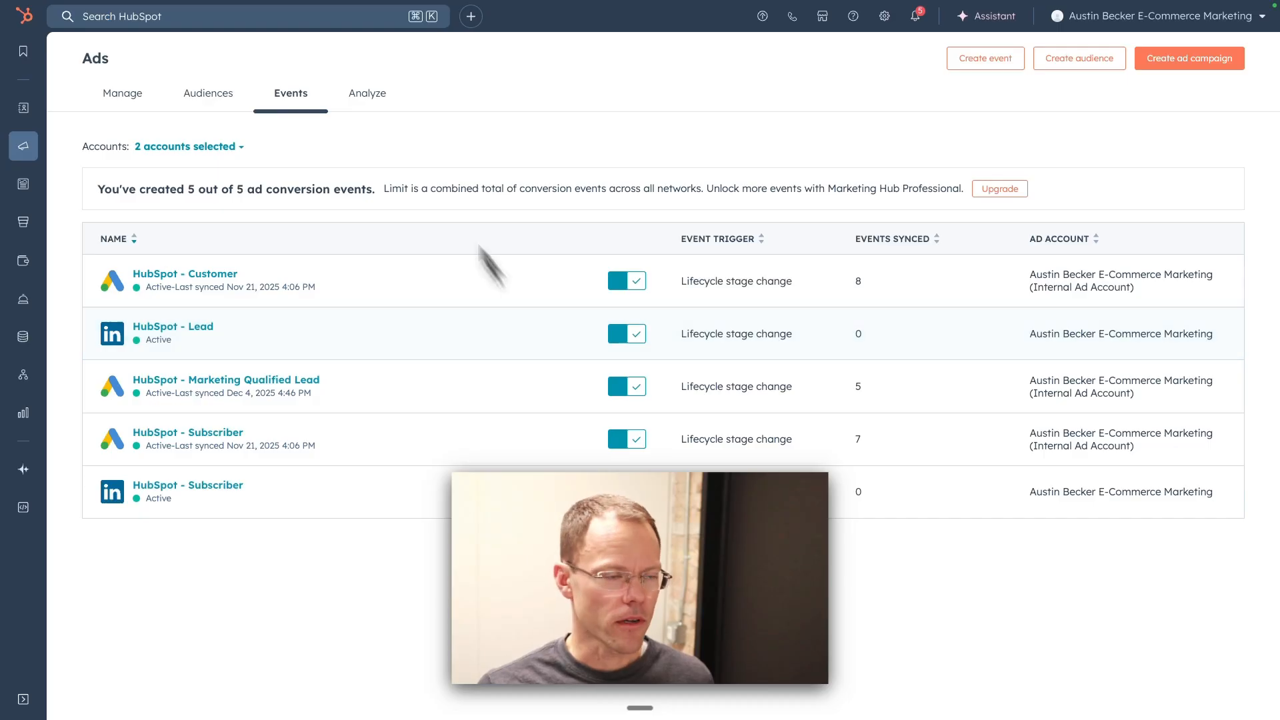
Step: Switch to LinkedIn Campaign Manager, open the conversion tracking page under Measurement, and reload it
{"action": "mouse_move", "coordinate": [257, 8]}
{"action": "left_click", "coordinate": [527, 35]}
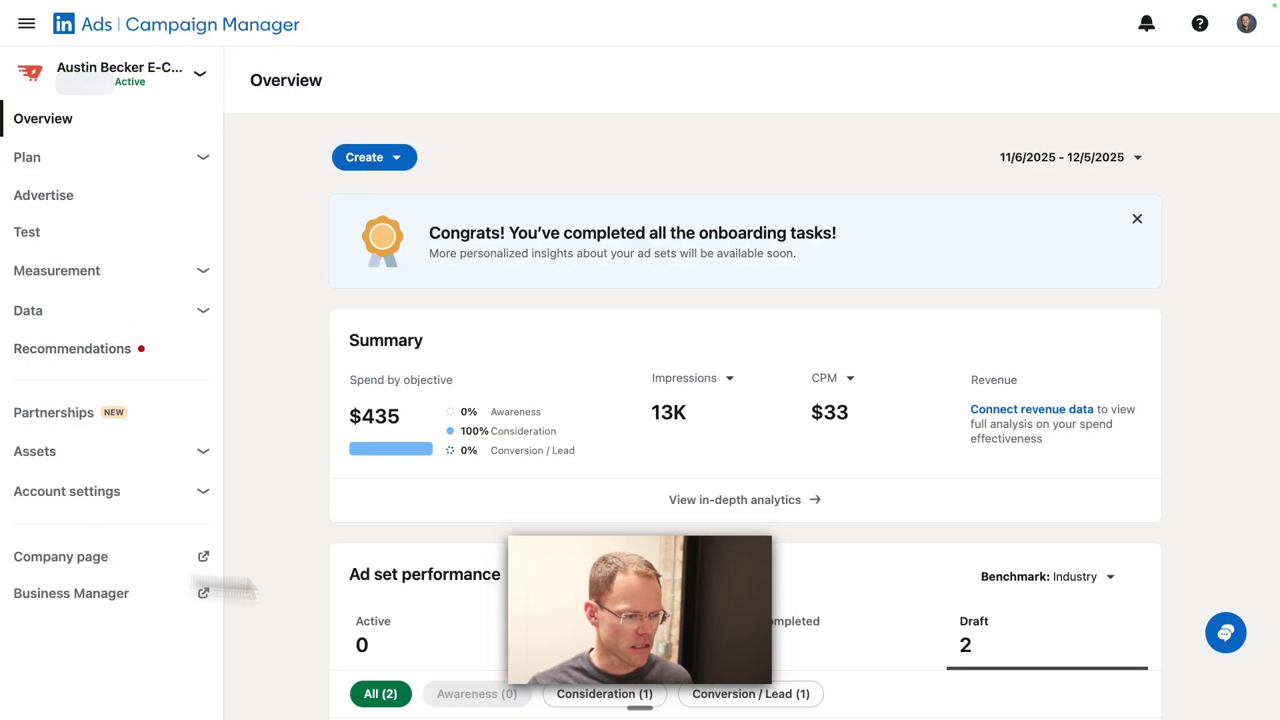
{"action": "left_click", "coordinate": [85, 280]}
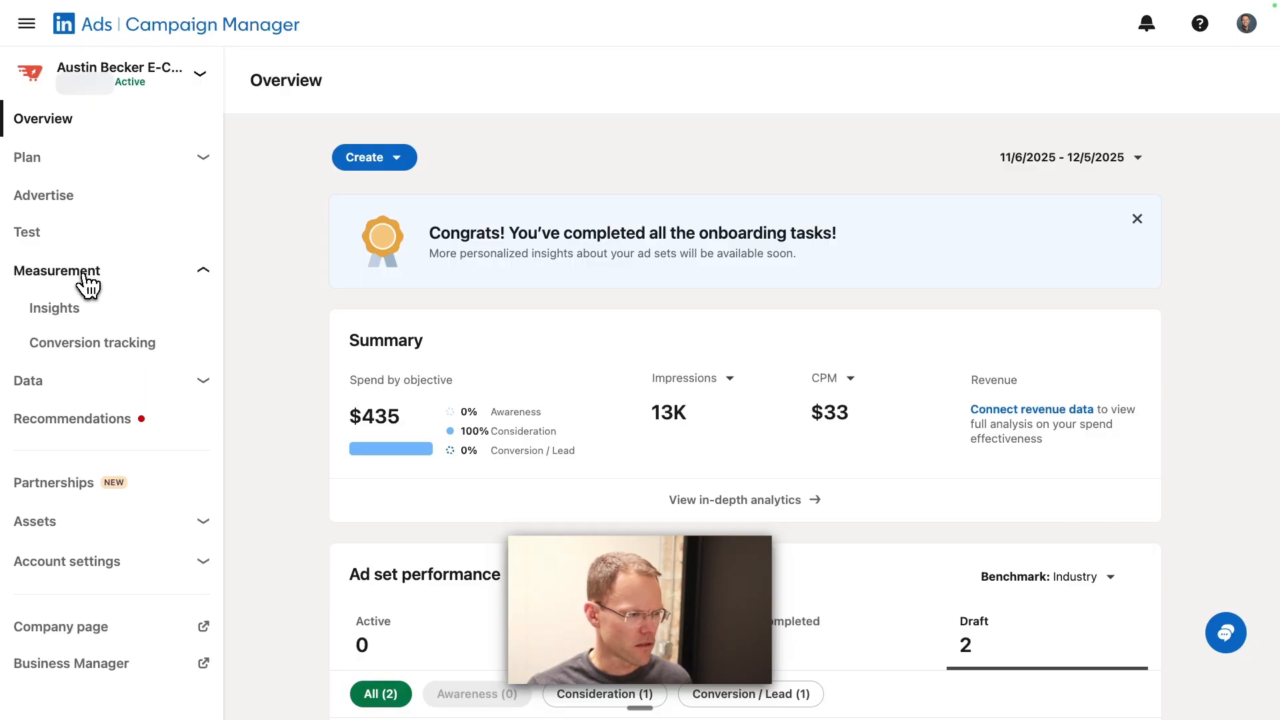
{"action": "left_click", "coordinate": [107, 355]}
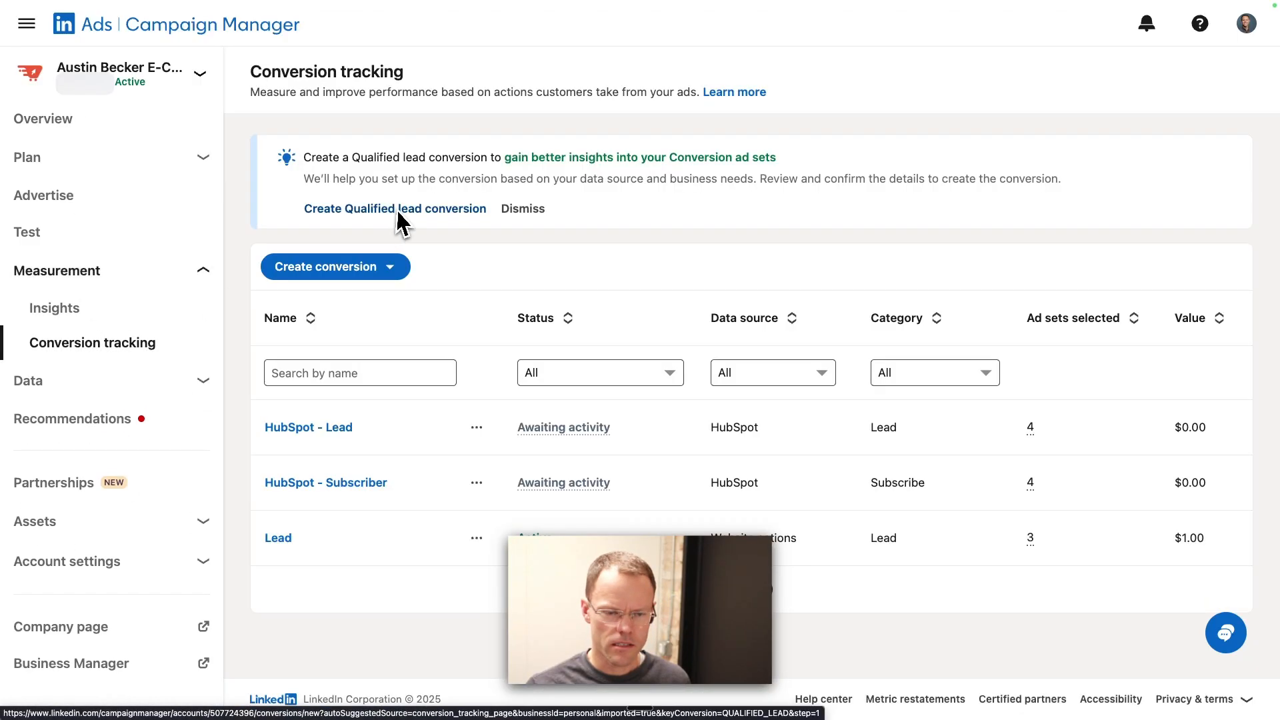
{"action": "key", "text": "super+r"}
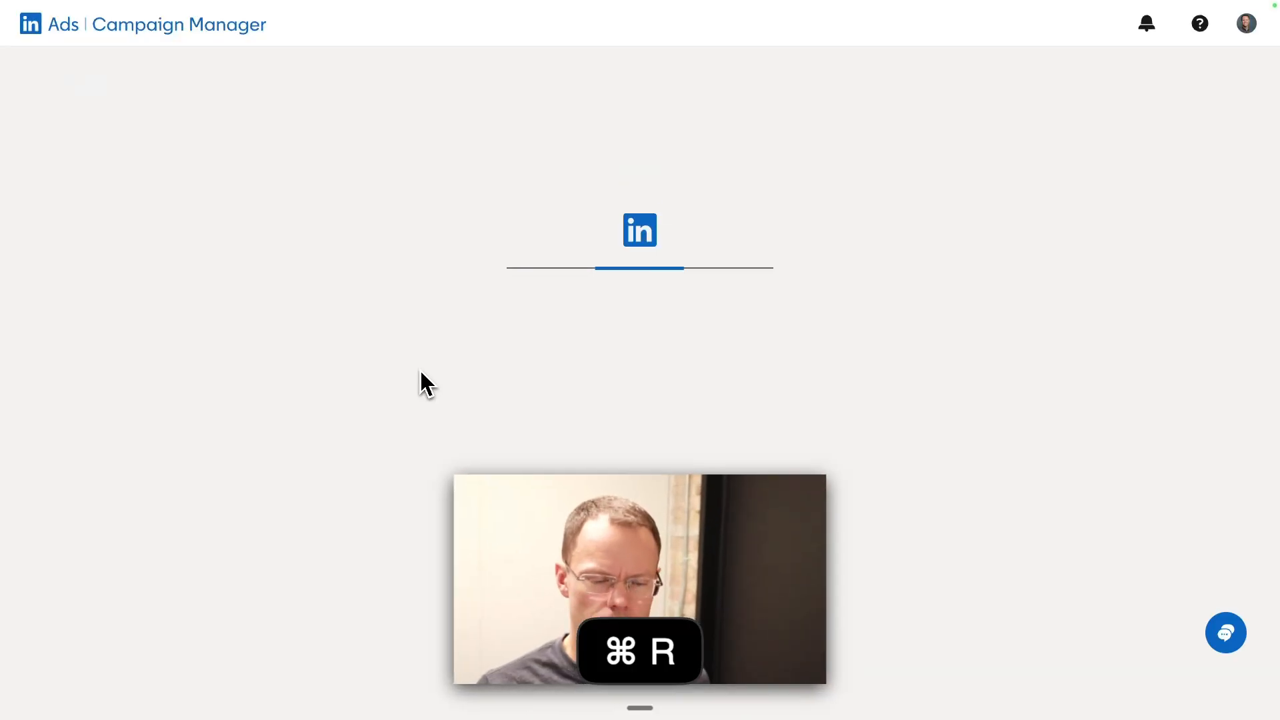